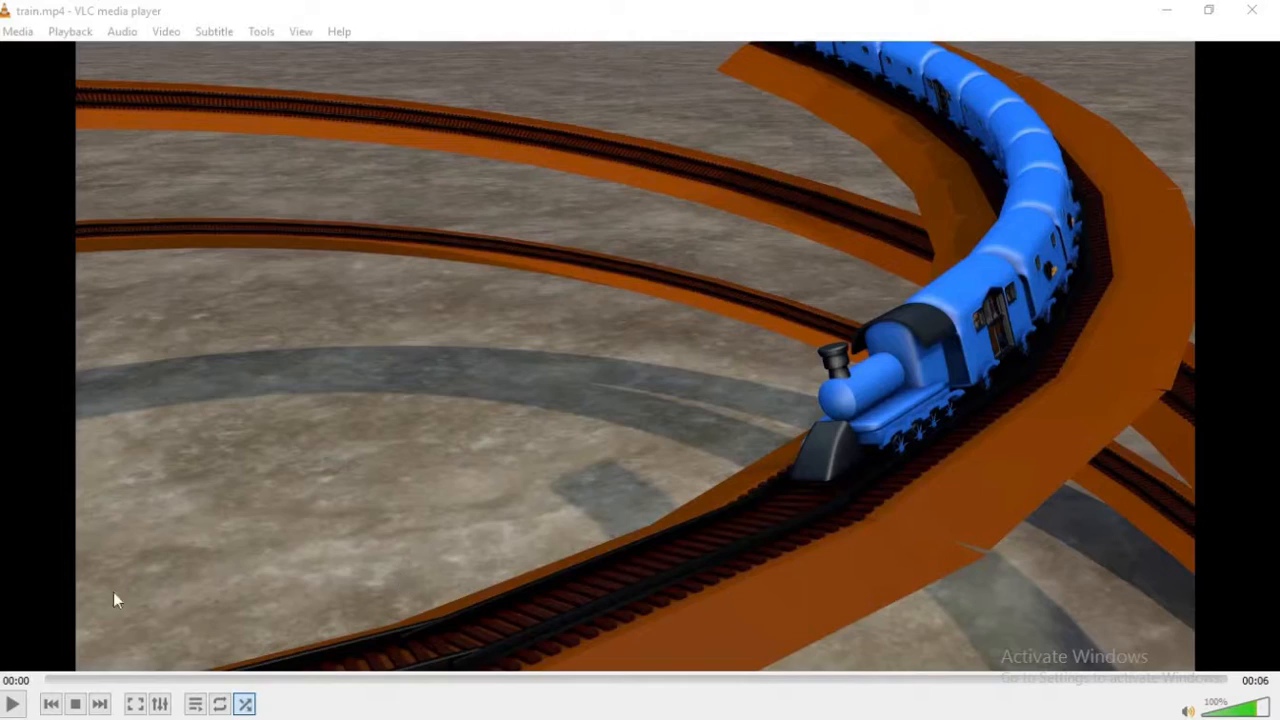
Play the train.mp4 clip to preview the finished train animation
left_click(12, 704)
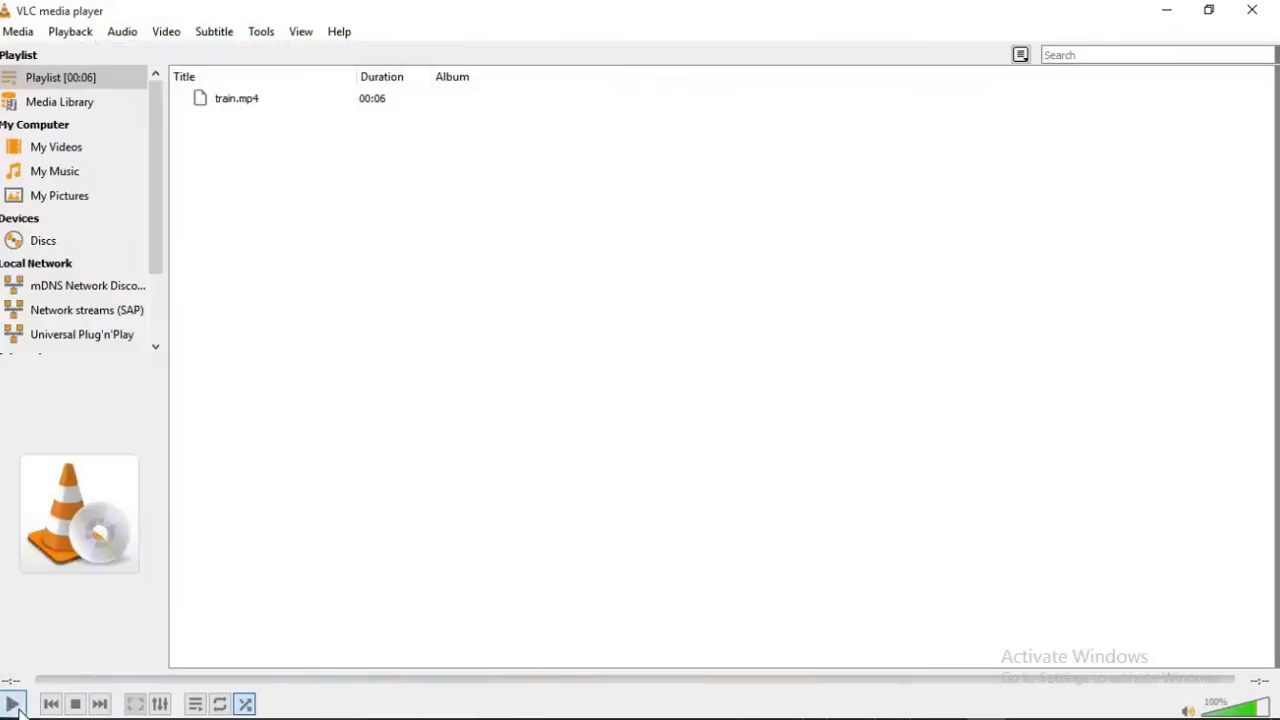
left_click(13, 704)
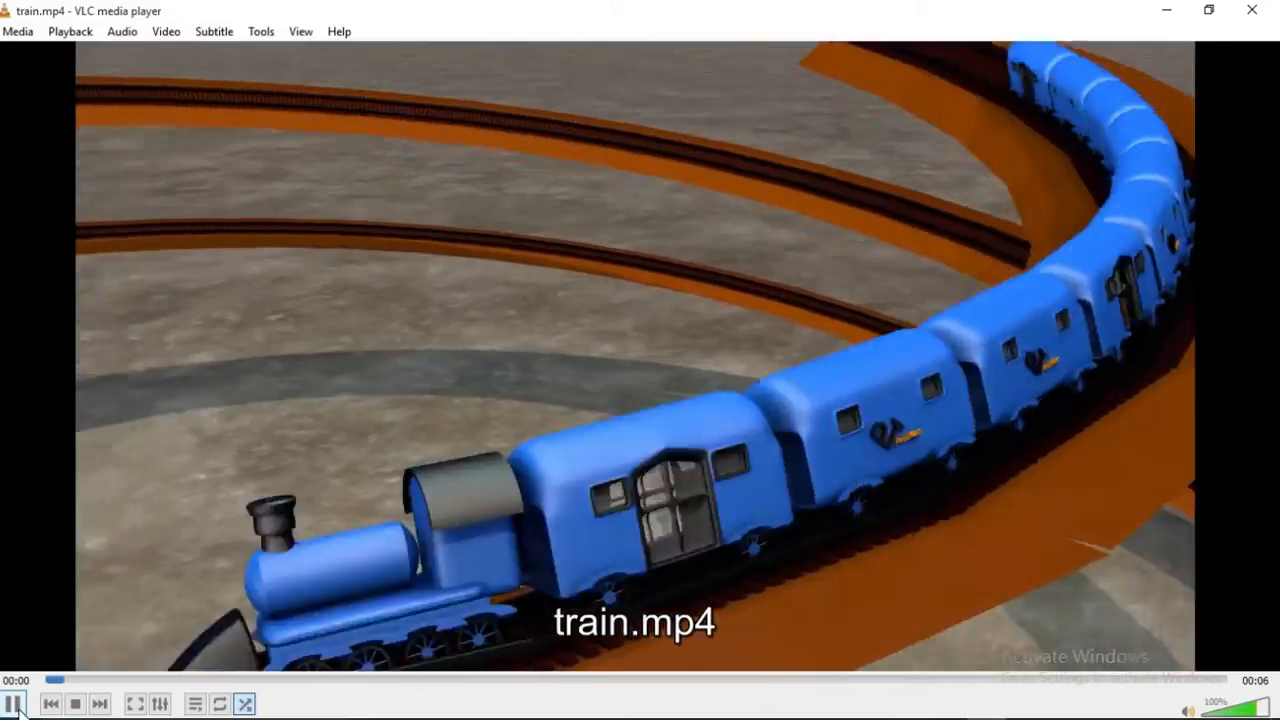
left_click(13, 704)
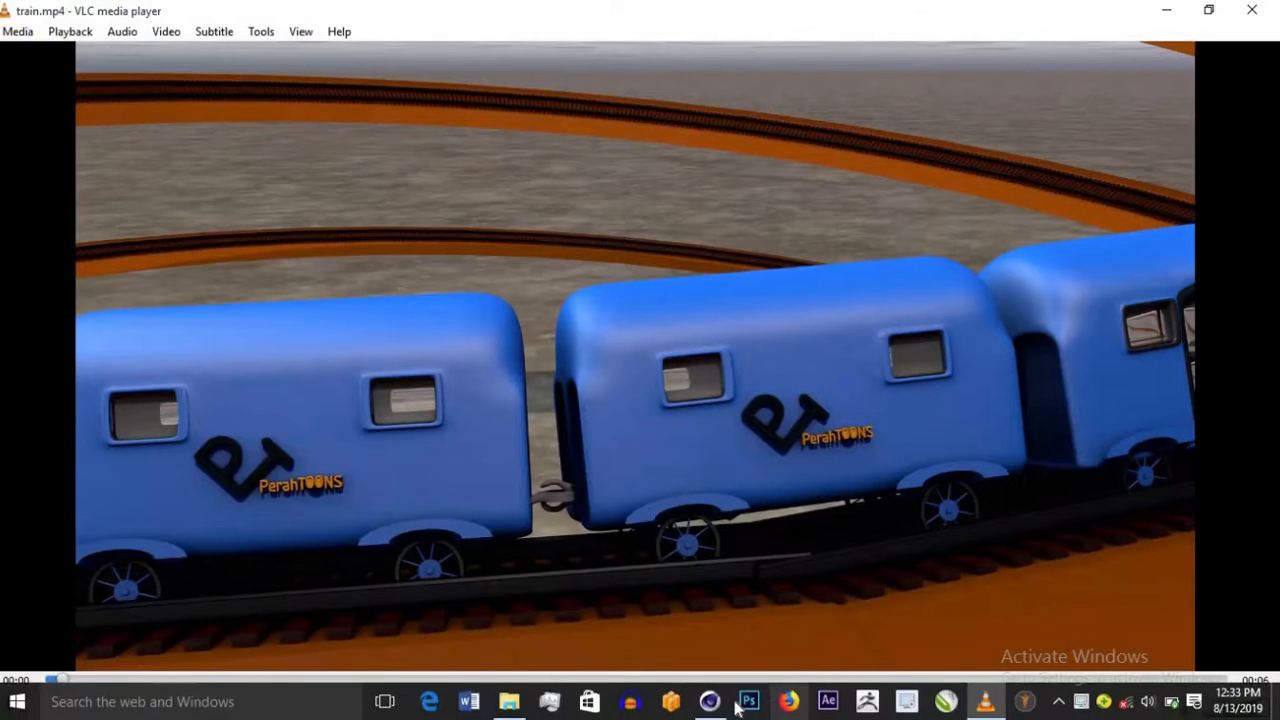
Switch to Cinema 4D and examine the train head, the carriage and the torus couplings between them
left_click(709, 701)
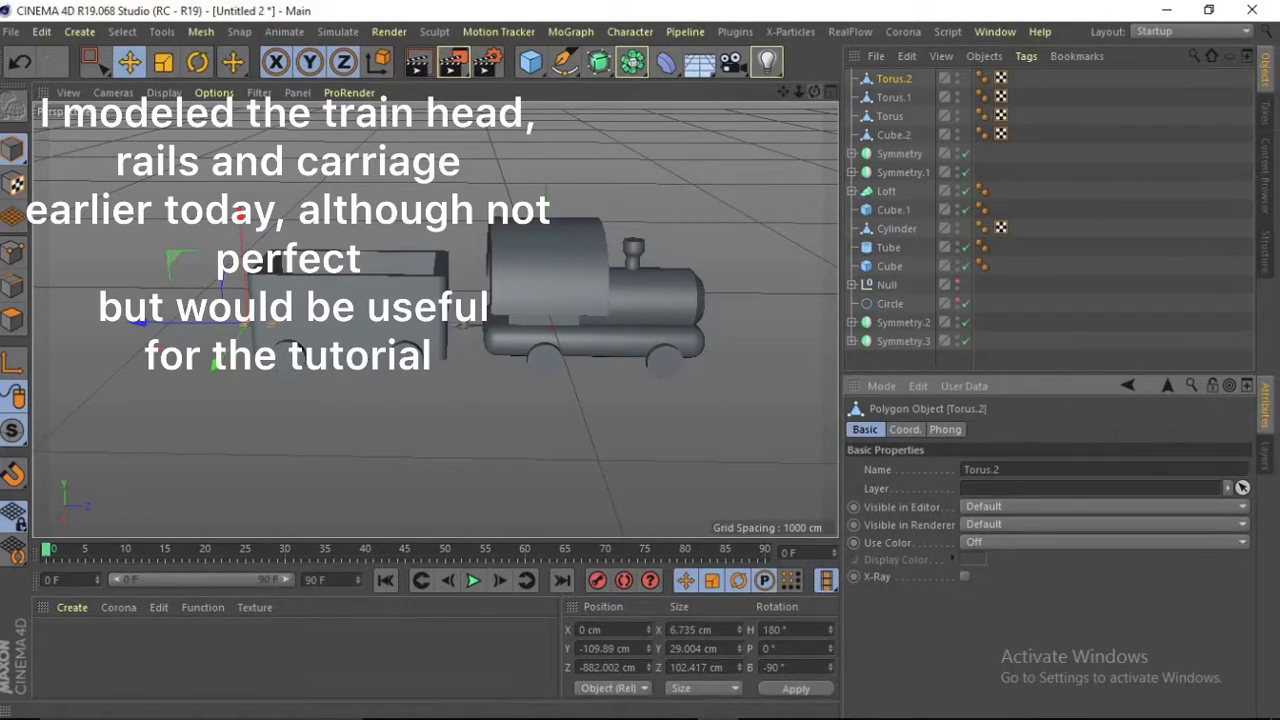
mouse_move(814, 93)
left_mouse_down()
mouse_move(740, 110)
mouse_move(770, 105)
mouse_move(740, 95)
mouse_move(750, 130)
mouse_move(775, 110)
mouse_move(680, 95)
mouse_move(814, 93)
left_mouse_up()
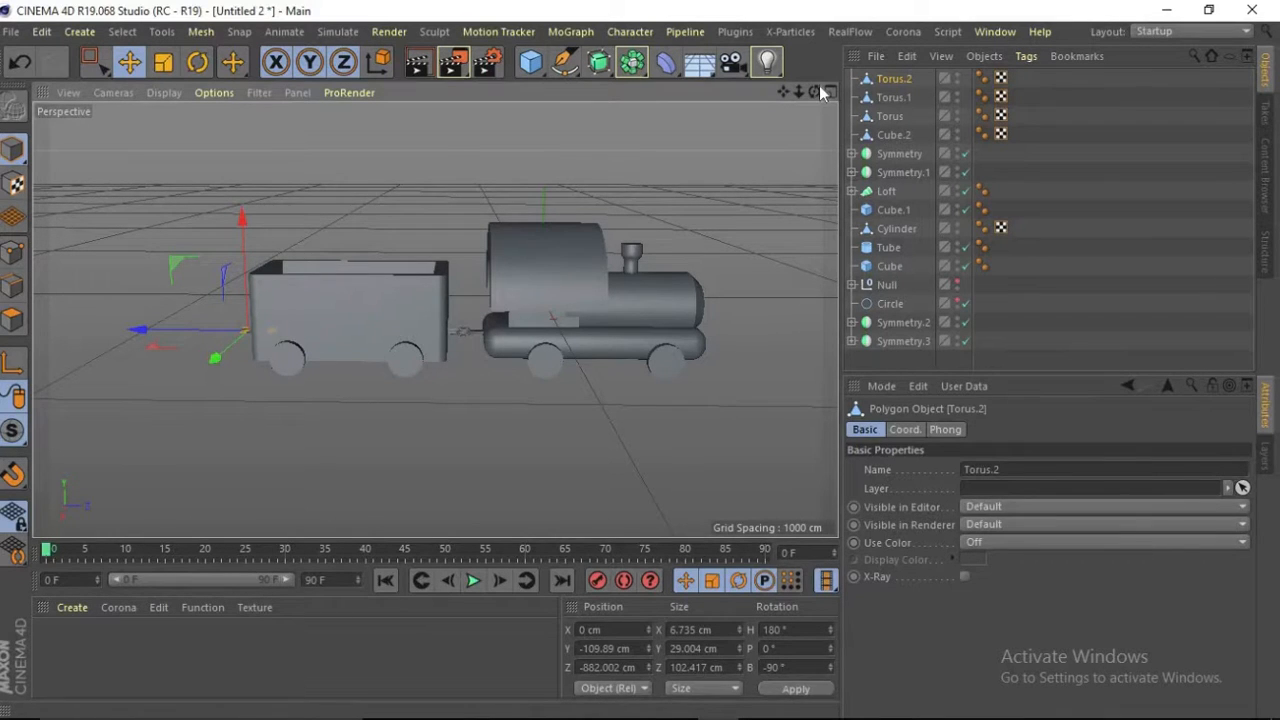
left_click_drag(817, 88, 848, 103)
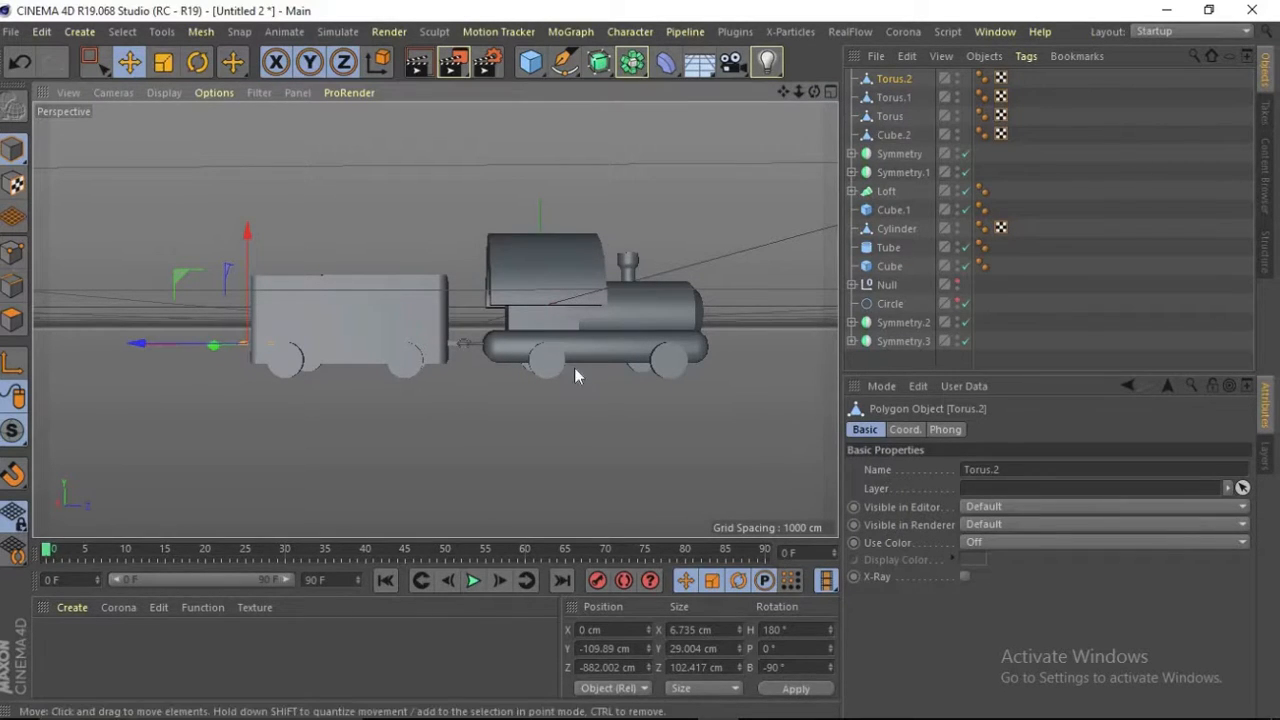
scroll(600, 347, "up", 3)
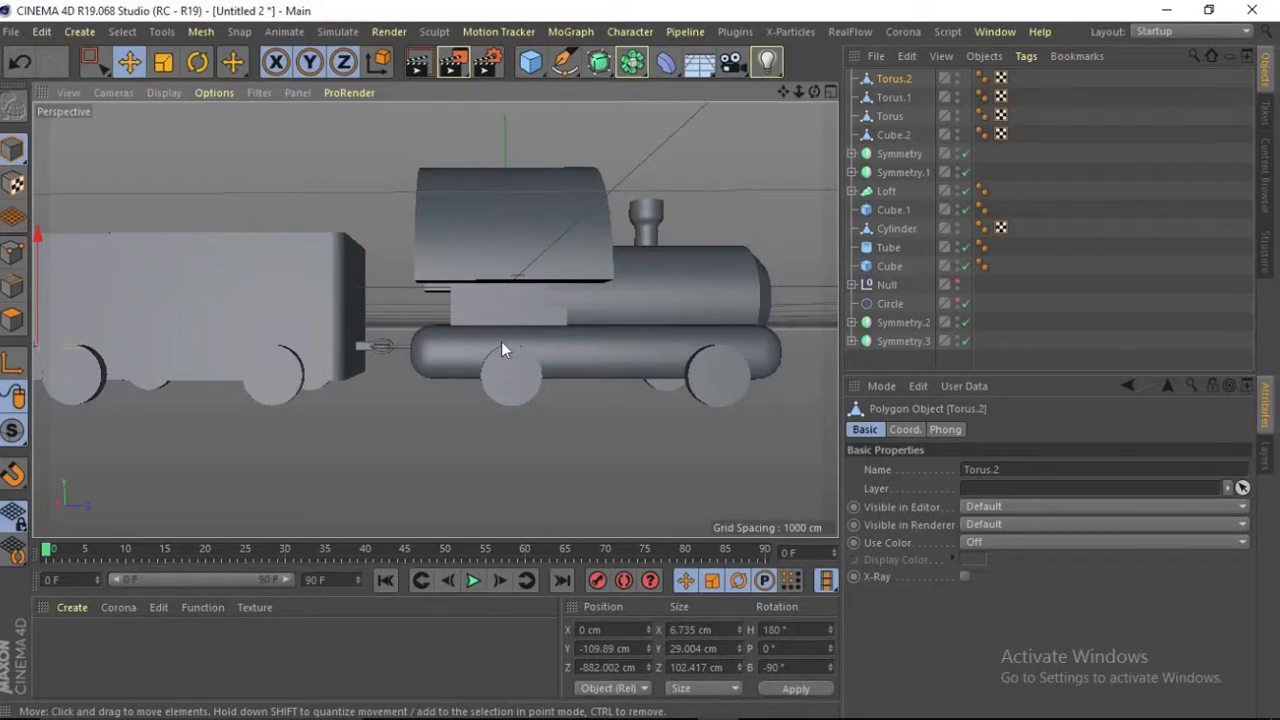
left_click(893, 97)
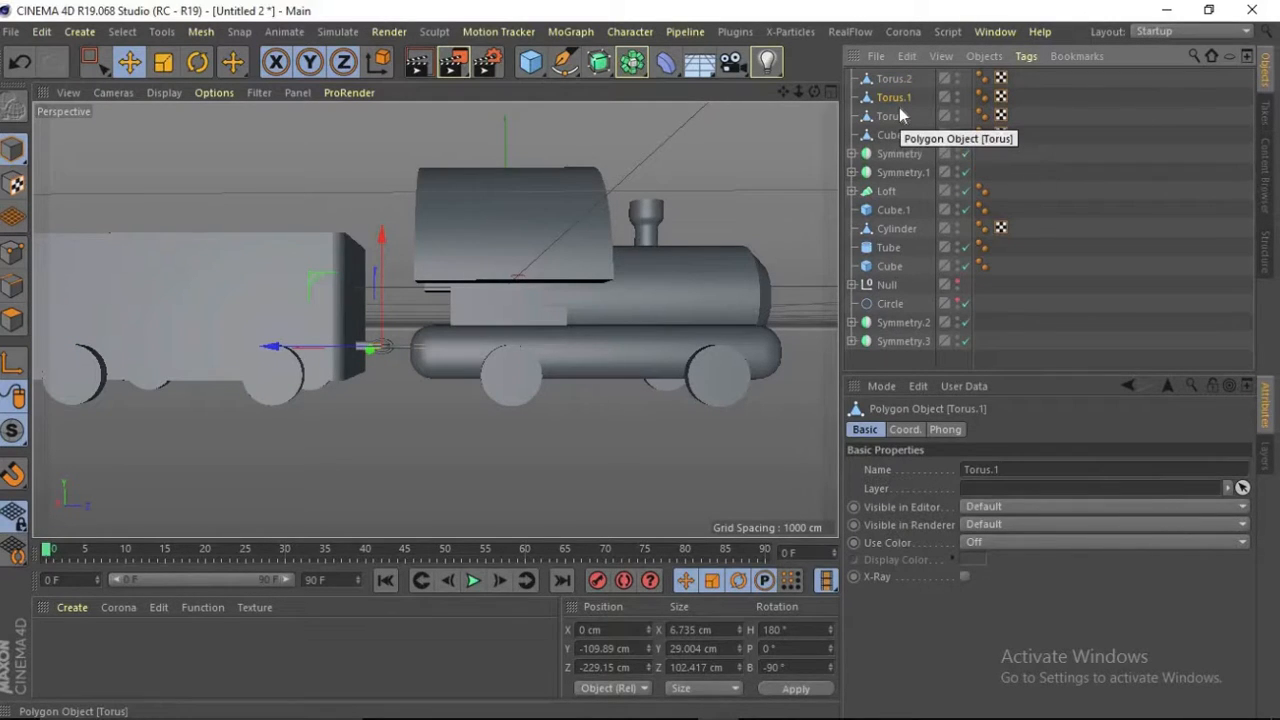
left_click(888, 117)
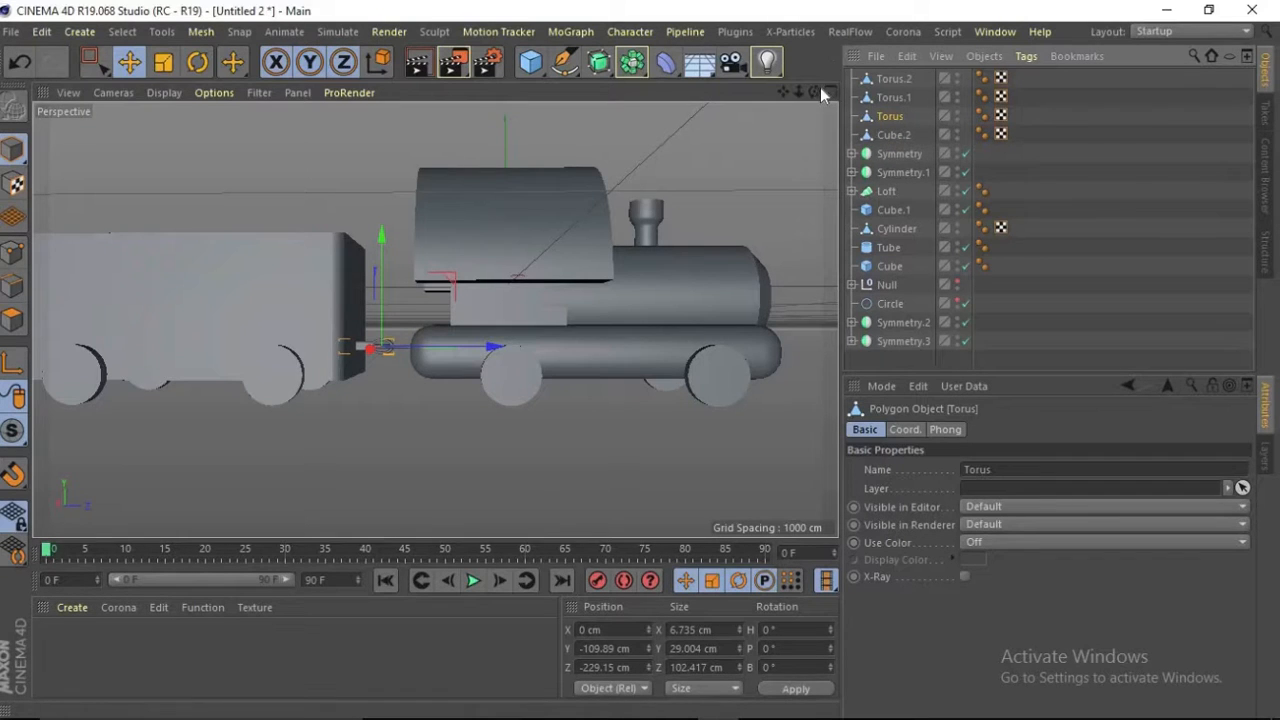
left_click_drag(815, 92, 850, 115)
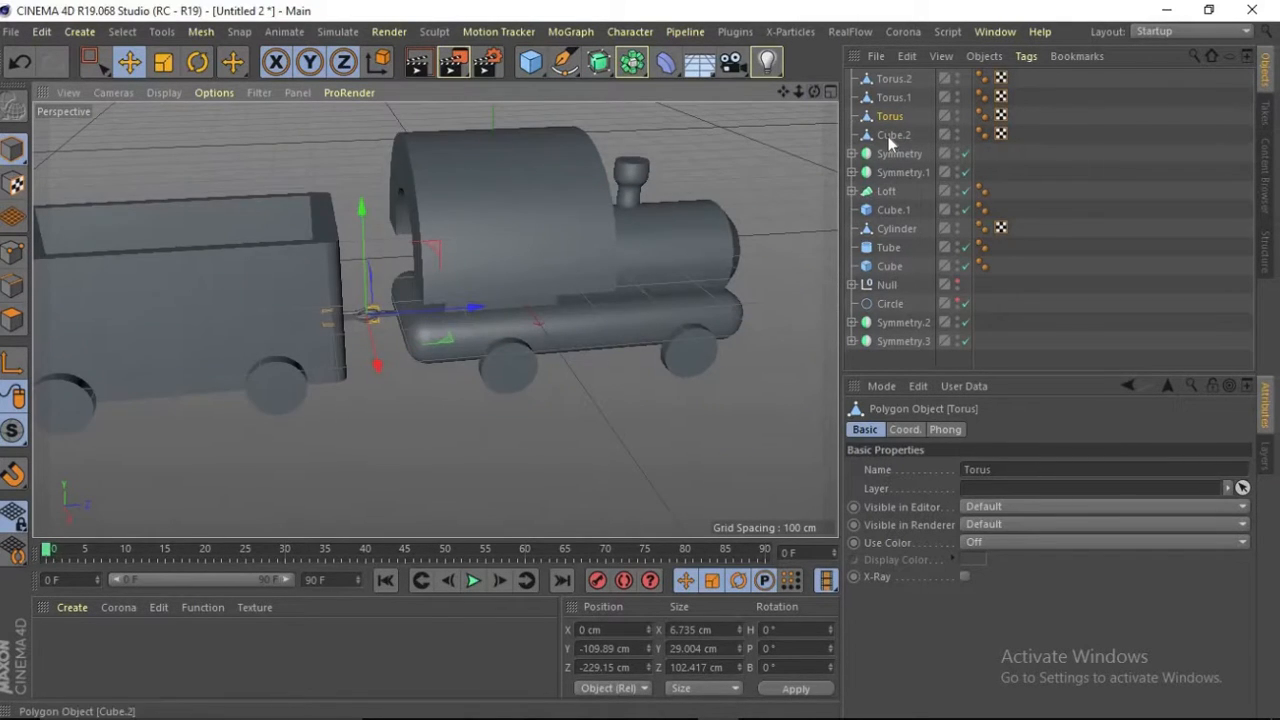
left_click(891, 135)
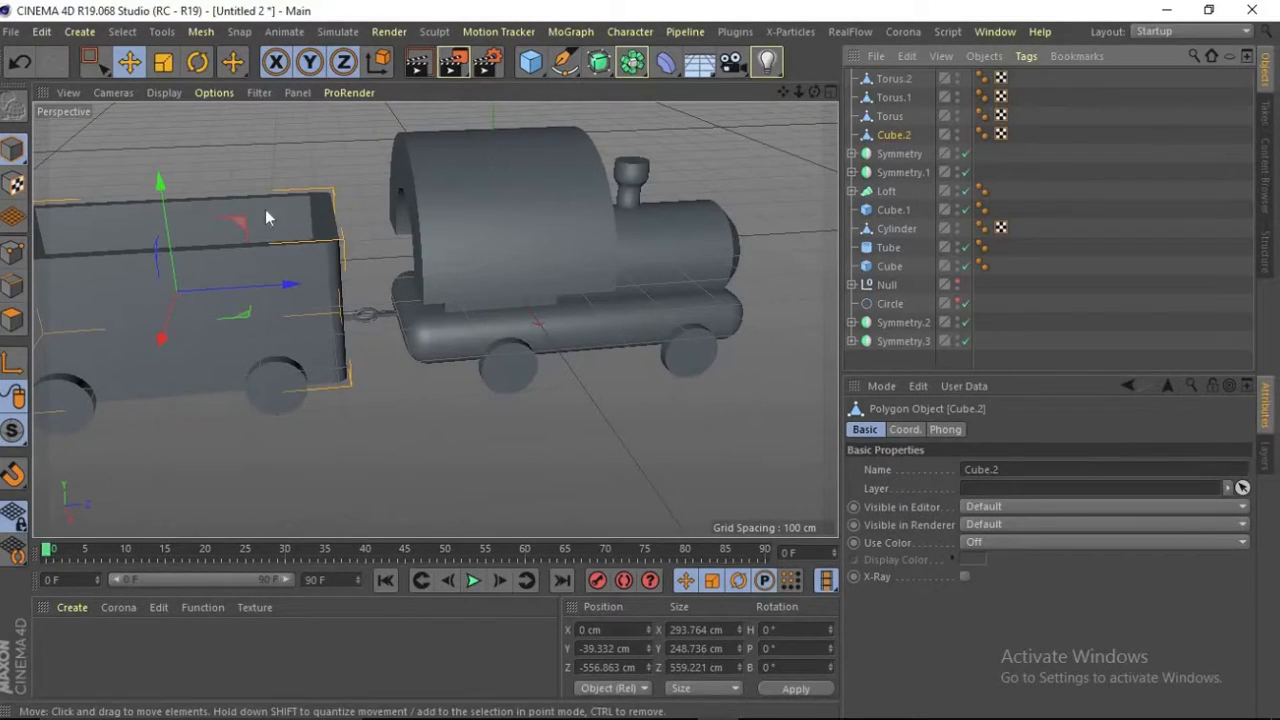
scroll(266, 210, "down", 3)
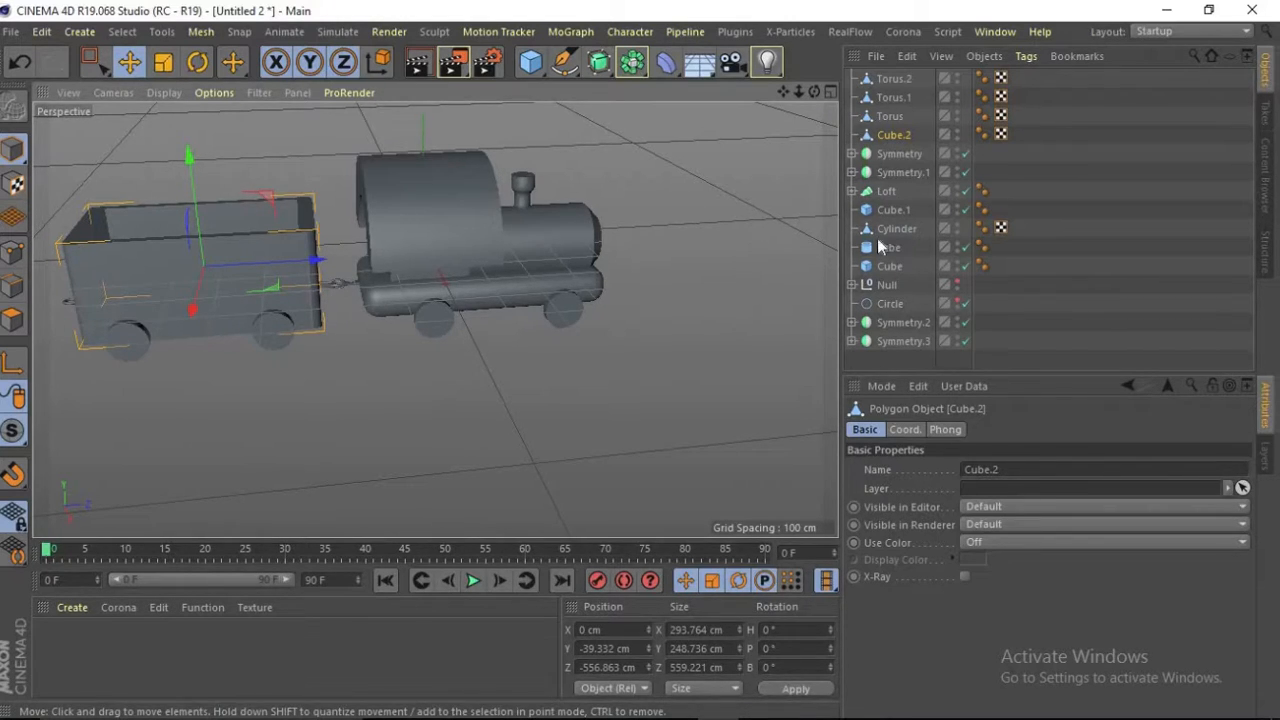
Group the carriage body Cube.2 and its front coupling Torus under a null, checking the group by toggling its visibility
left_click(888, 116)
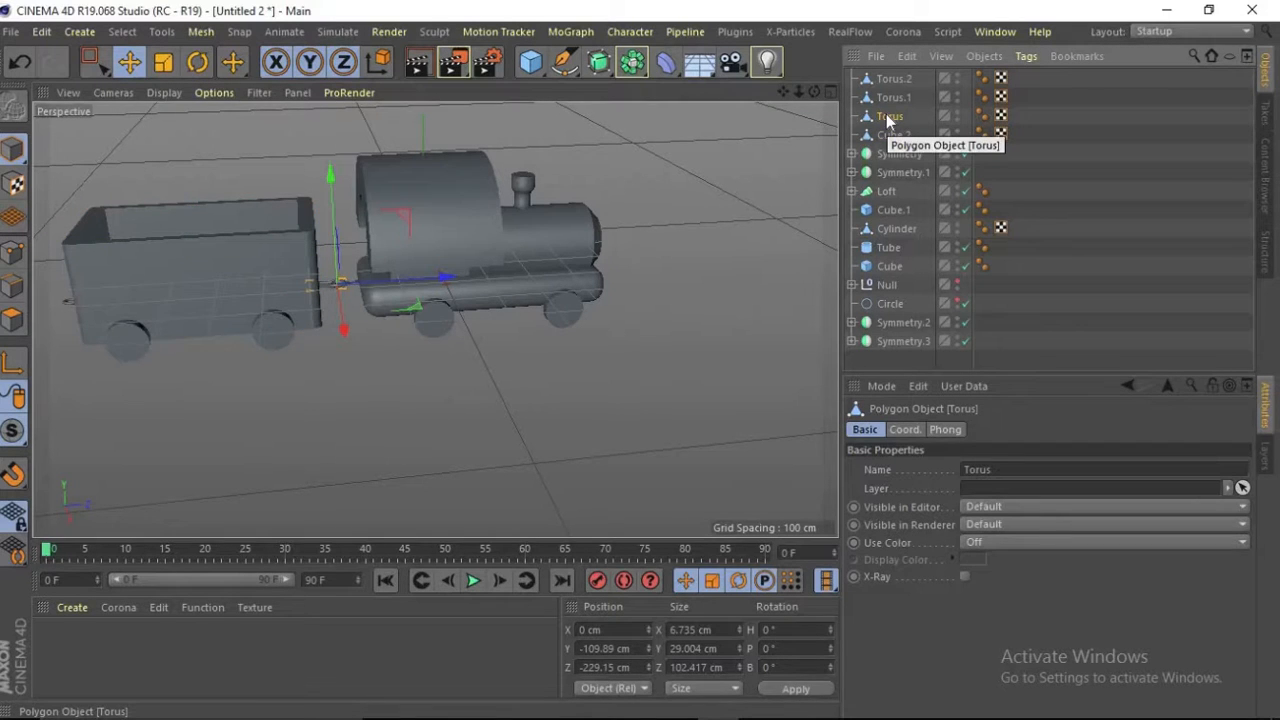
left_click(275, 270)
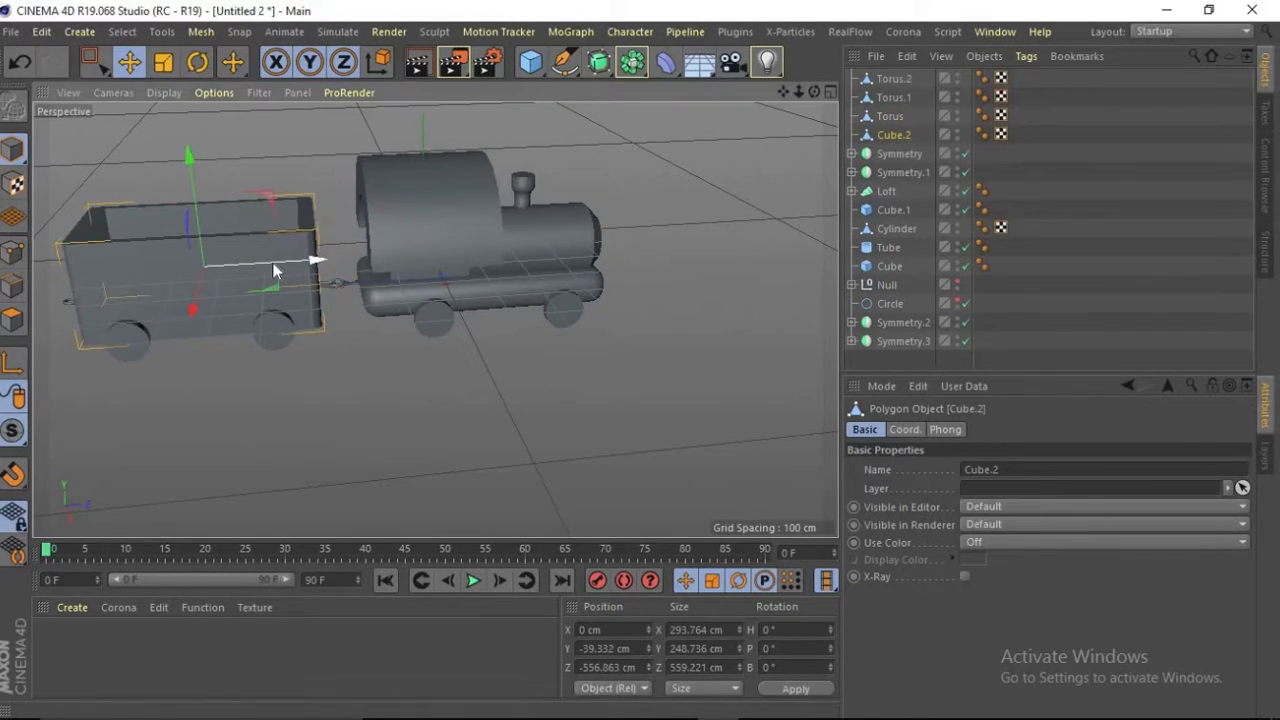
left_click(889, 116, "ctrl")
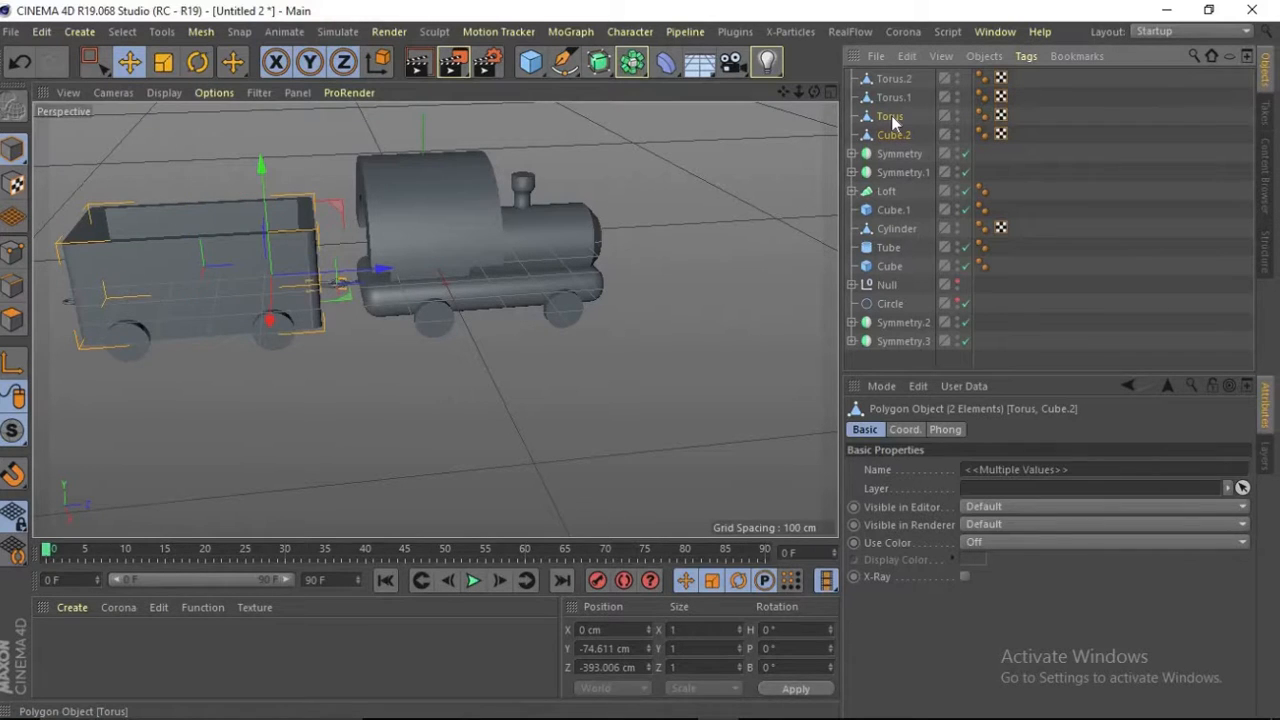
key("alt+g")
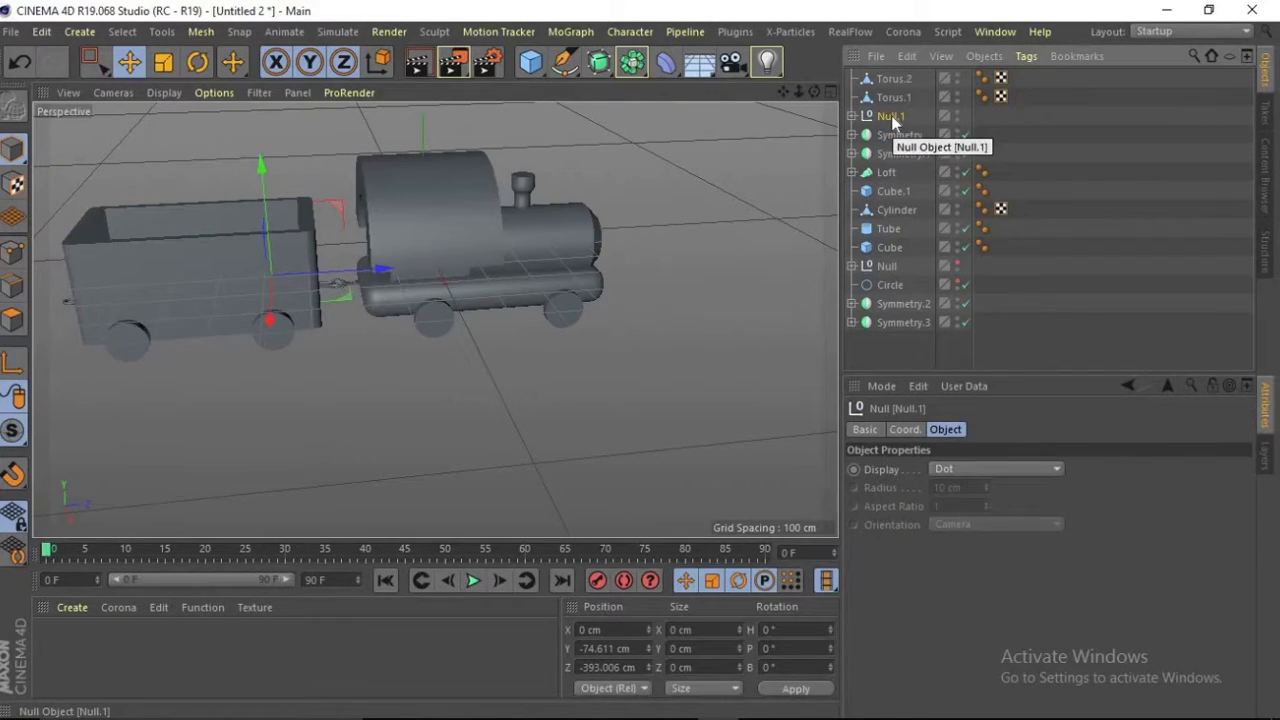
double_click(956, 112)
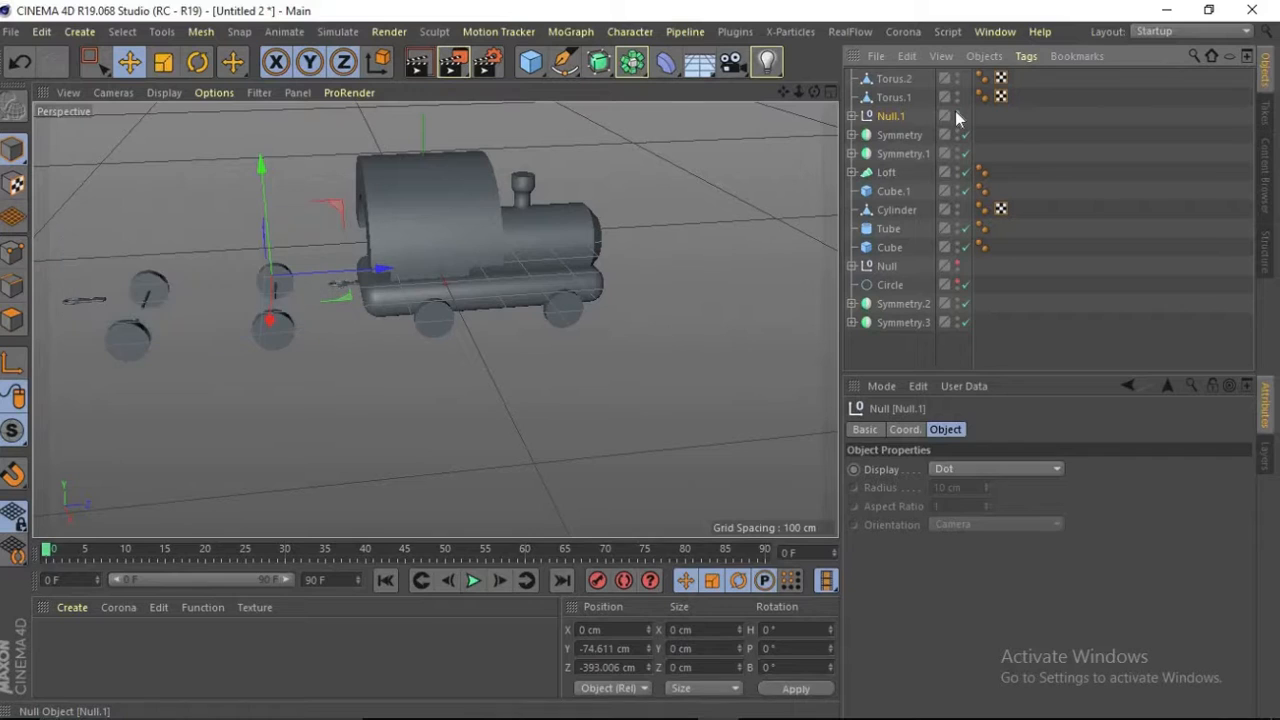
left_click(956, 112)
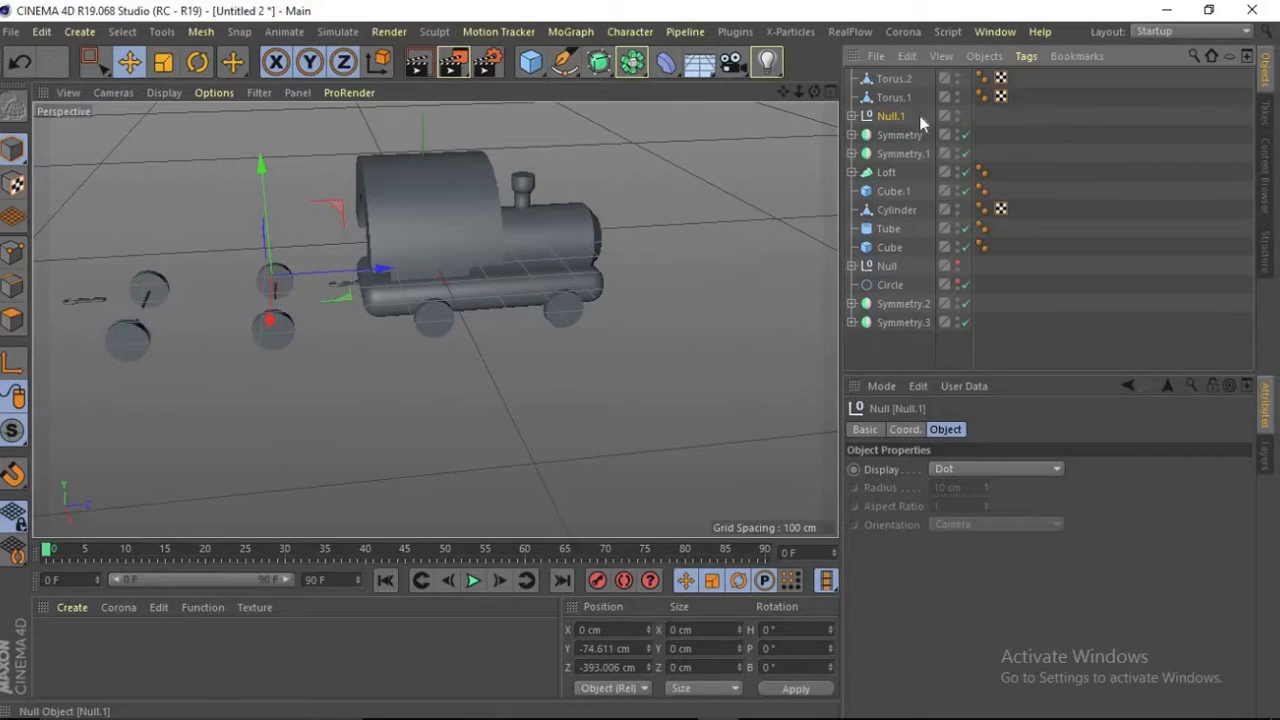
Move the carriage wheels Symmetry.2 and Symmetry.3 into the carriage null, checking the group by toggling its visibility
left_click(900, 324)
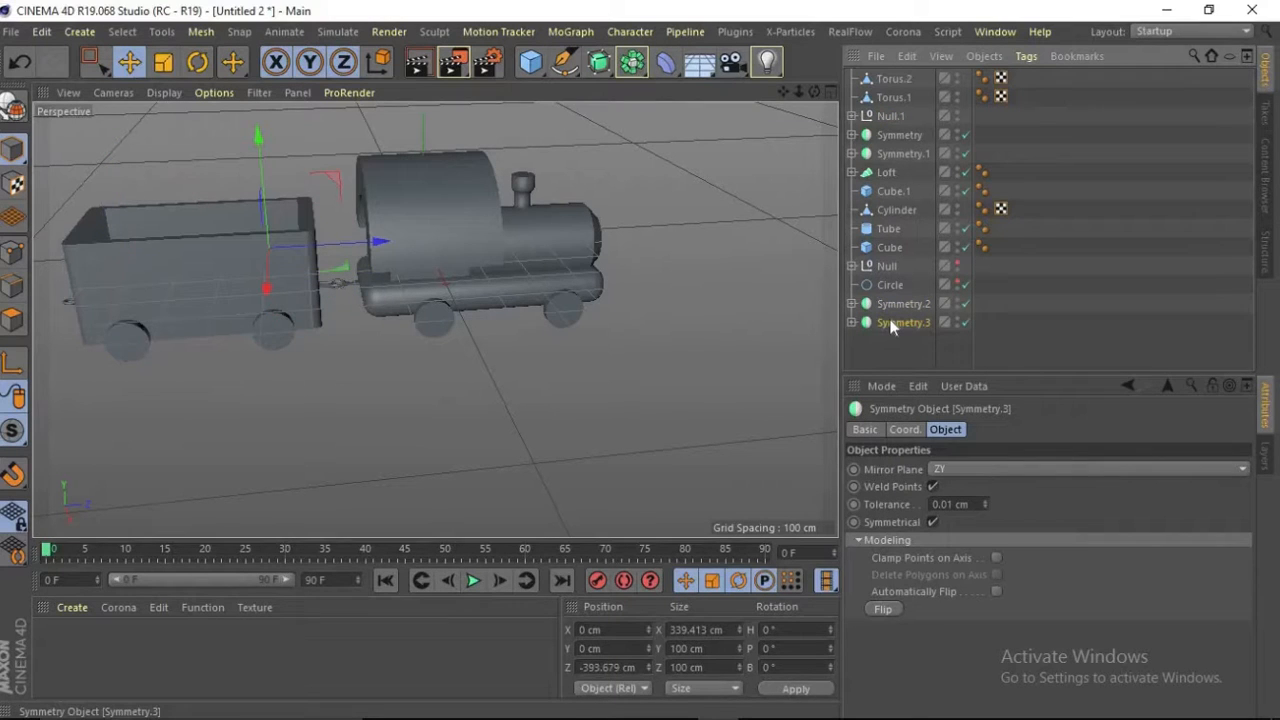
left_click(897, 304, "shift")
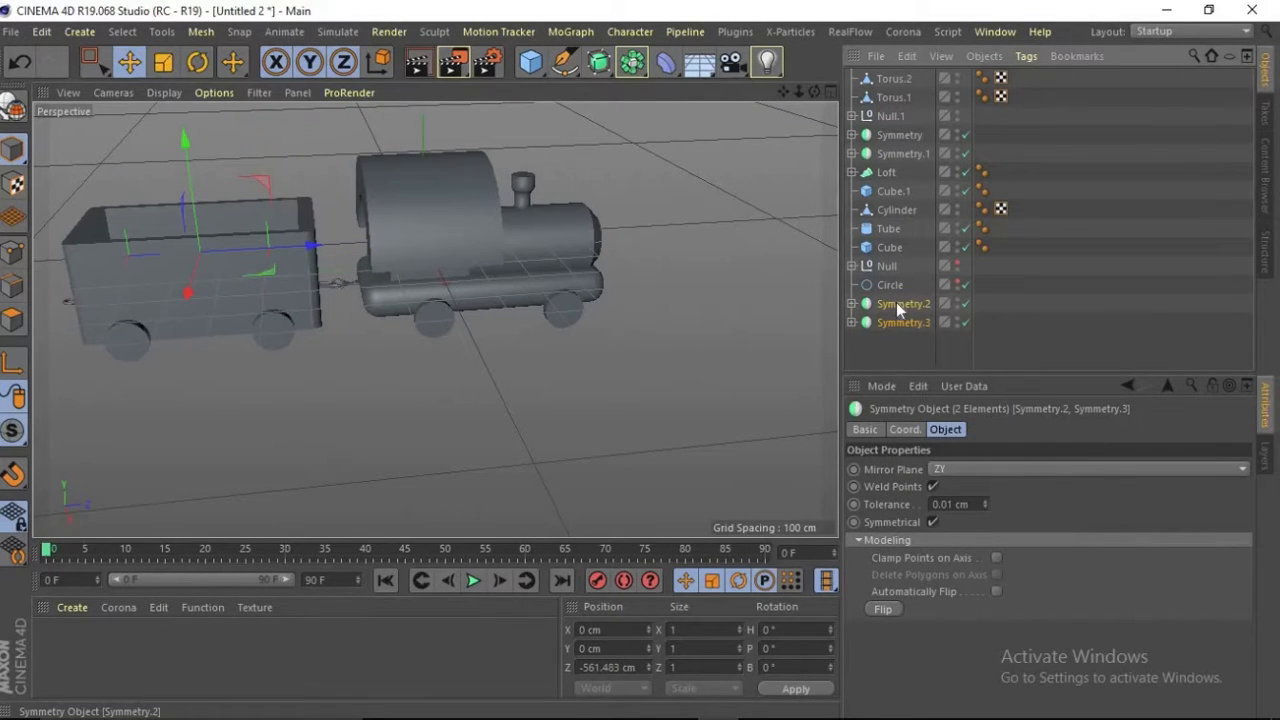
left_click_drag(897, 130, 895, 118)
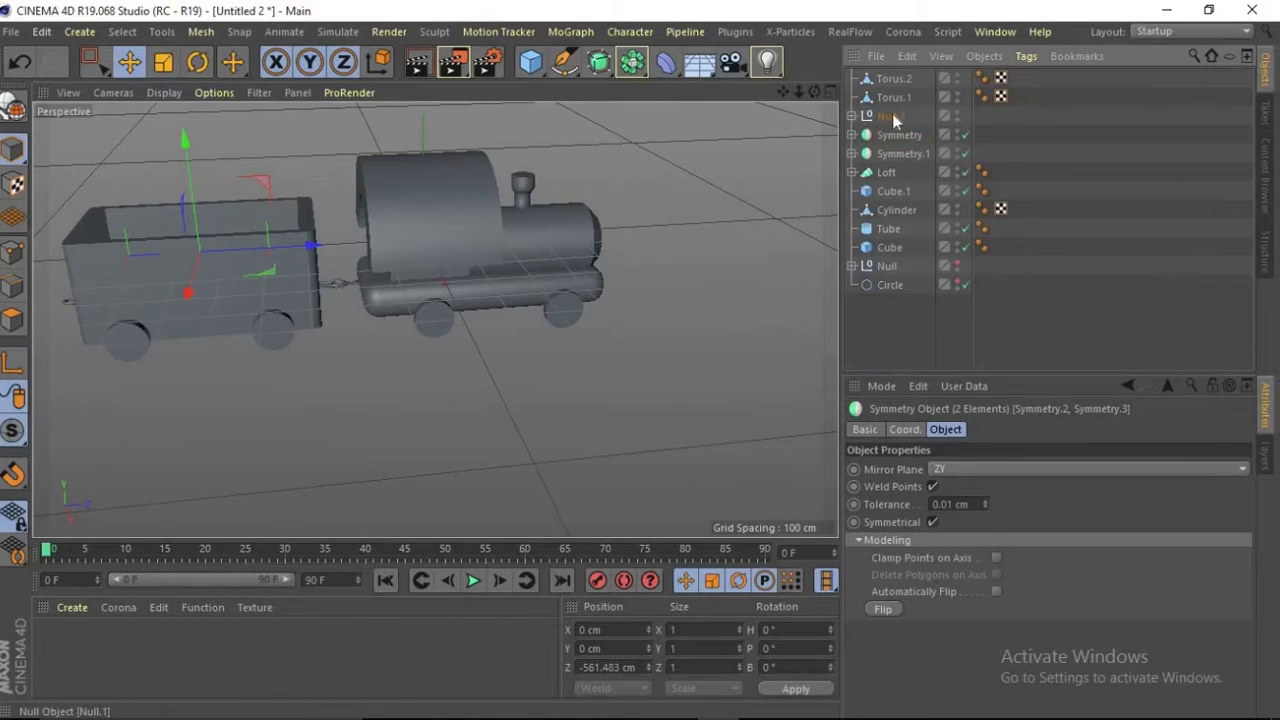
left_click(958, 113)
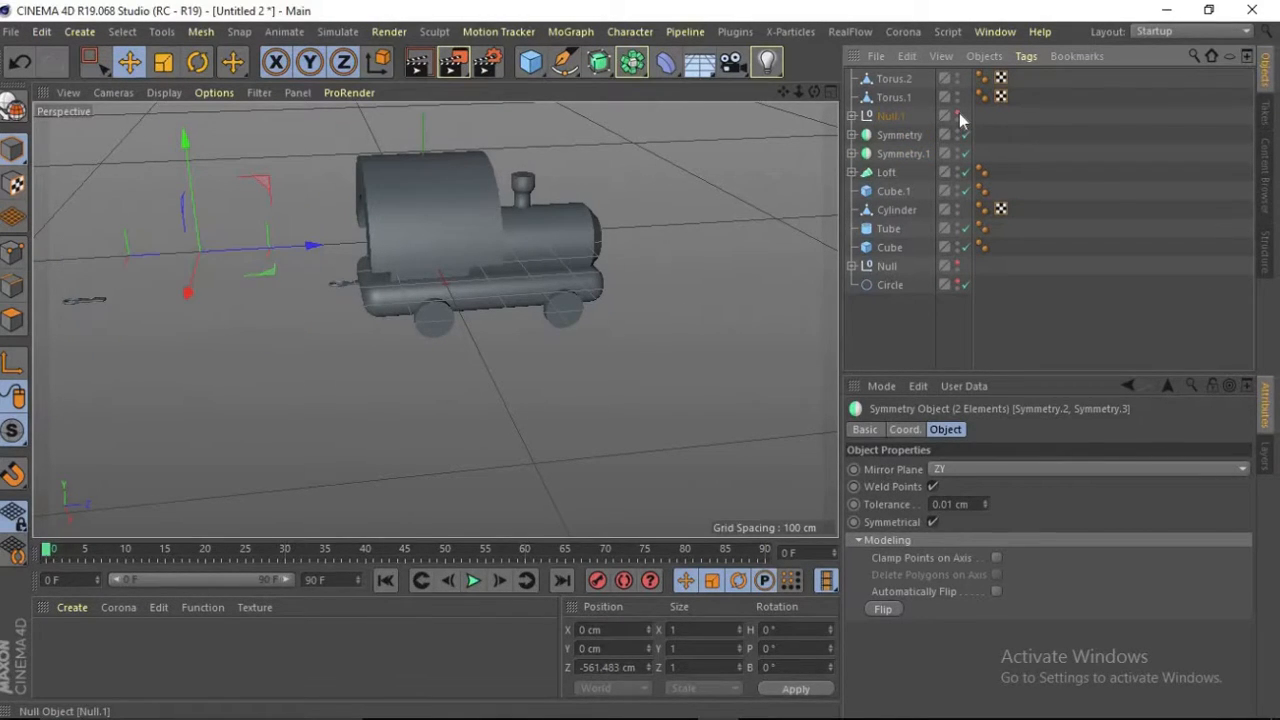
left_click(959, 113)
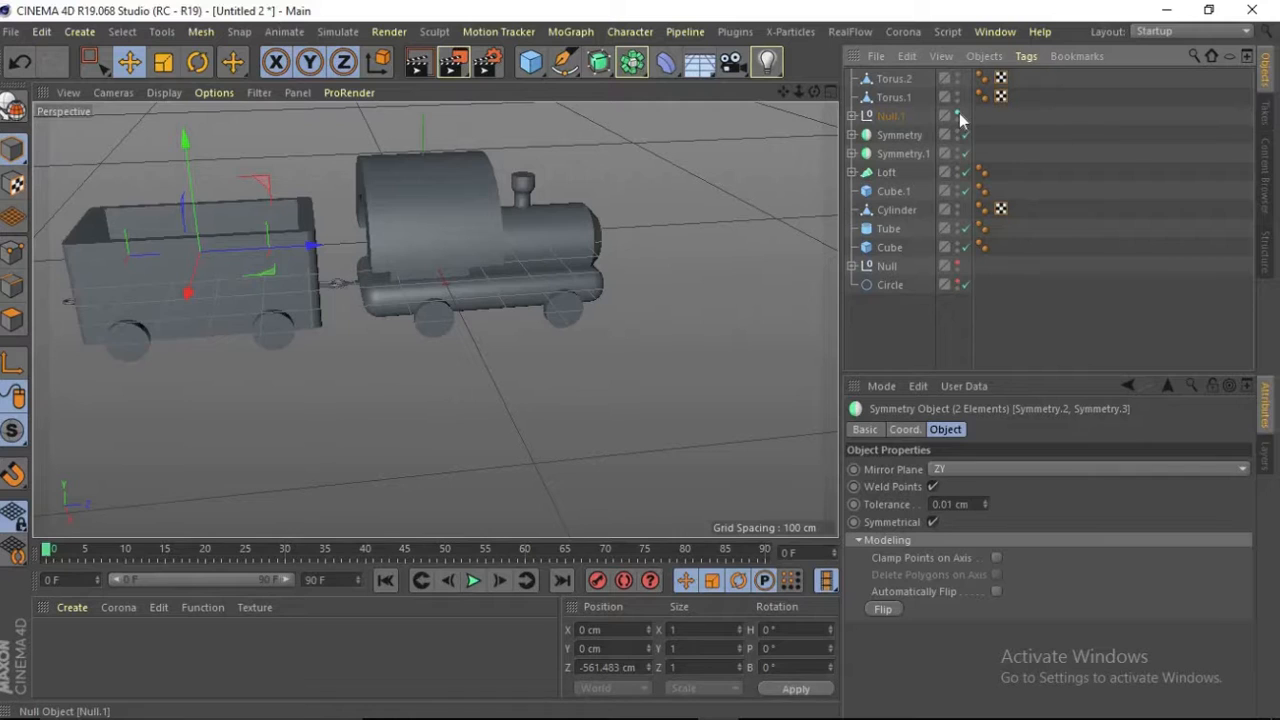
left_click(959, 113)
left_click(959, 113)
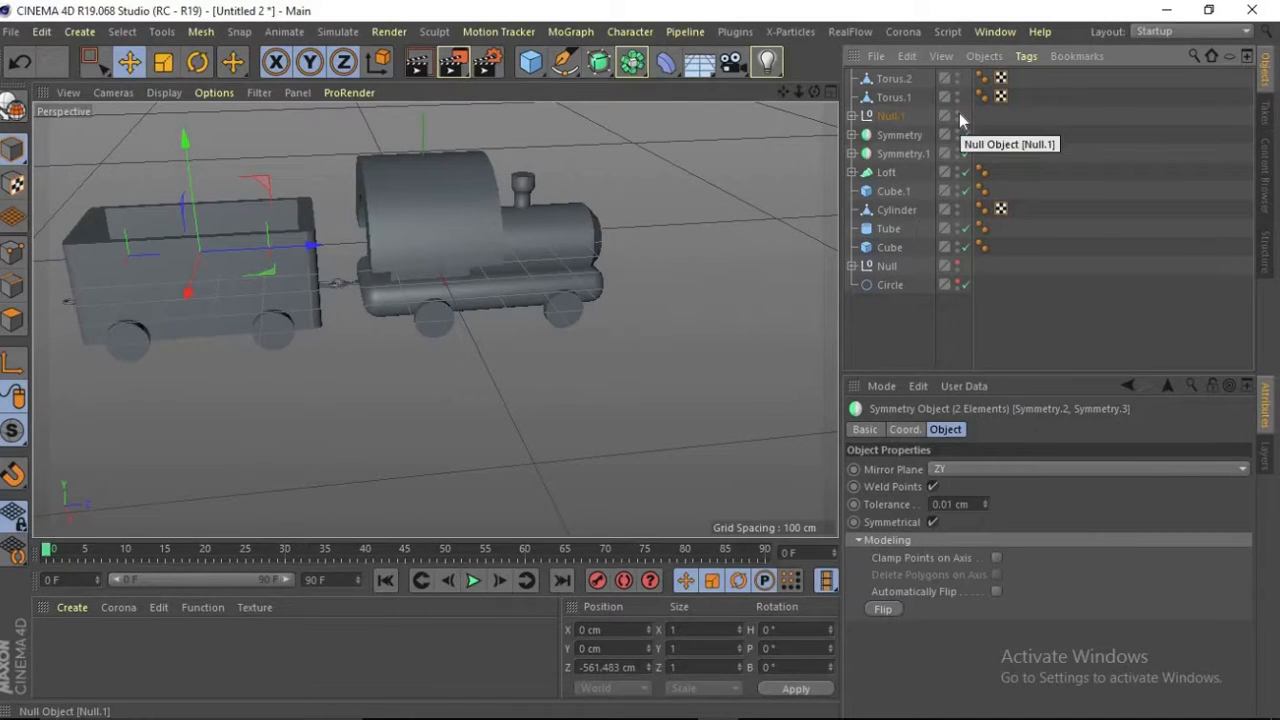
Move the carriage's rear coupling Torus.2 into the carriage null and collapse the group
left_click(893, 98)
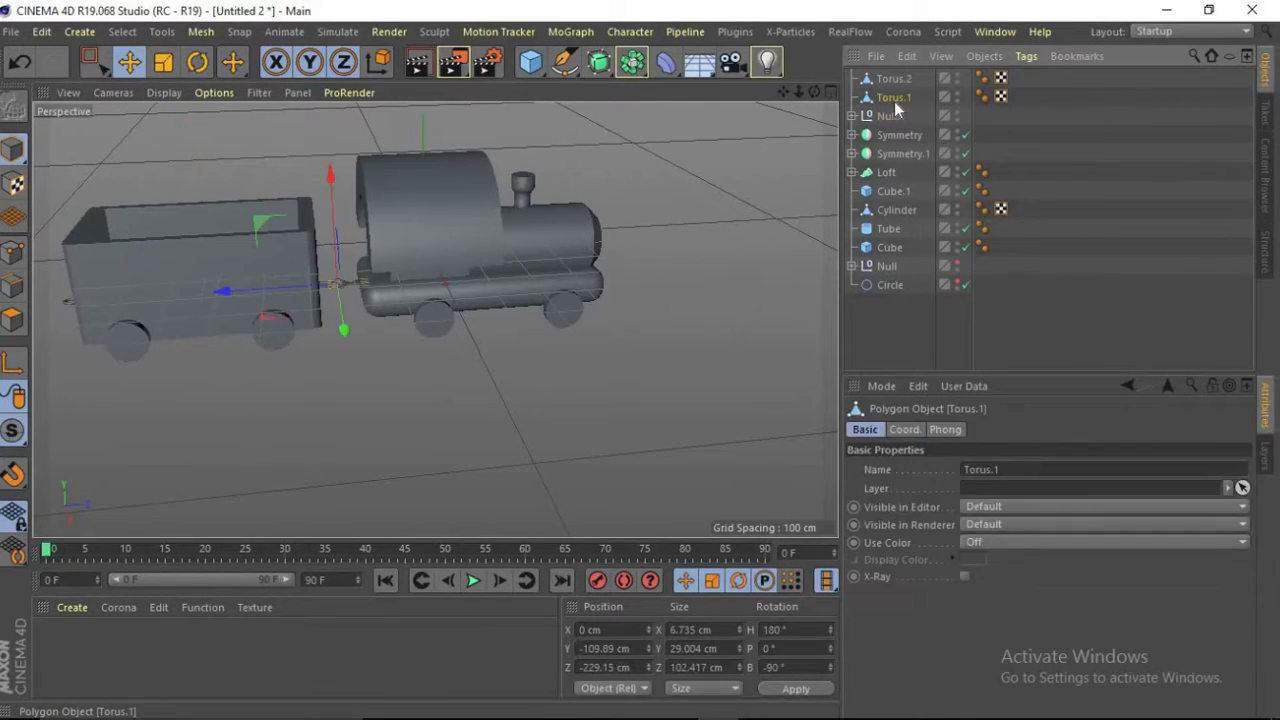
left_click(894, 78)
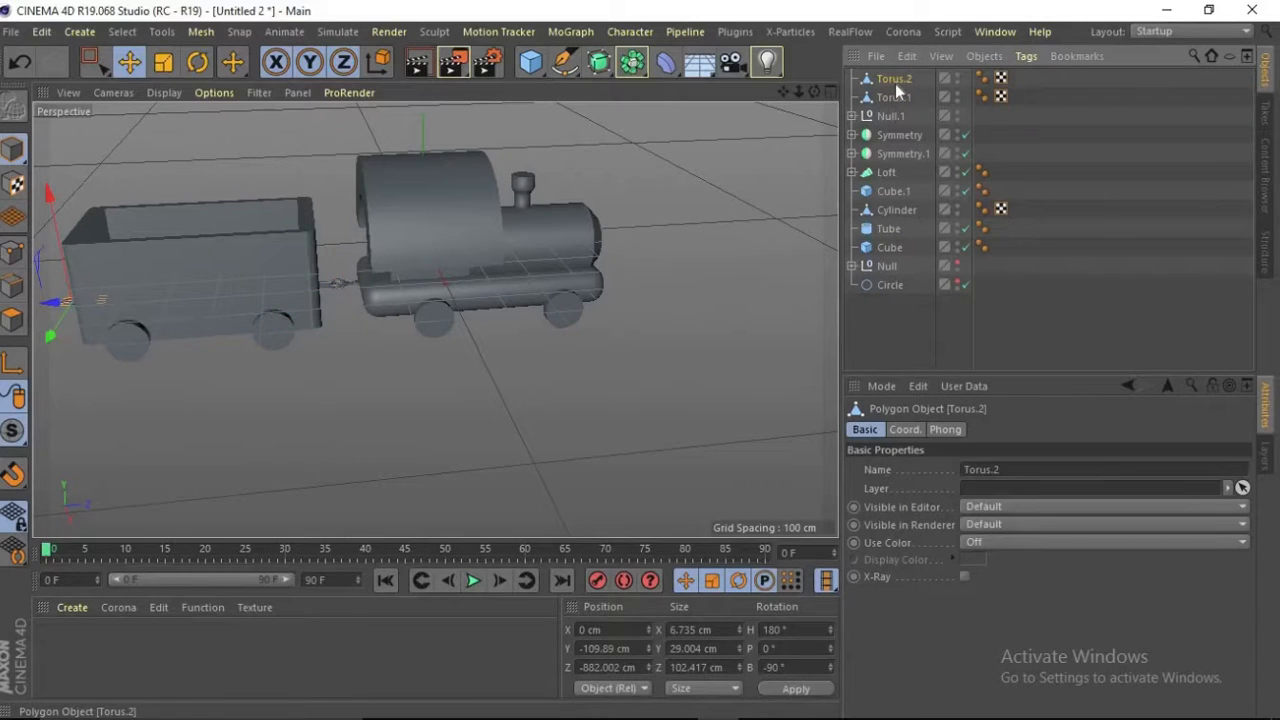
left_click_drag(898, 86, 897, 116)
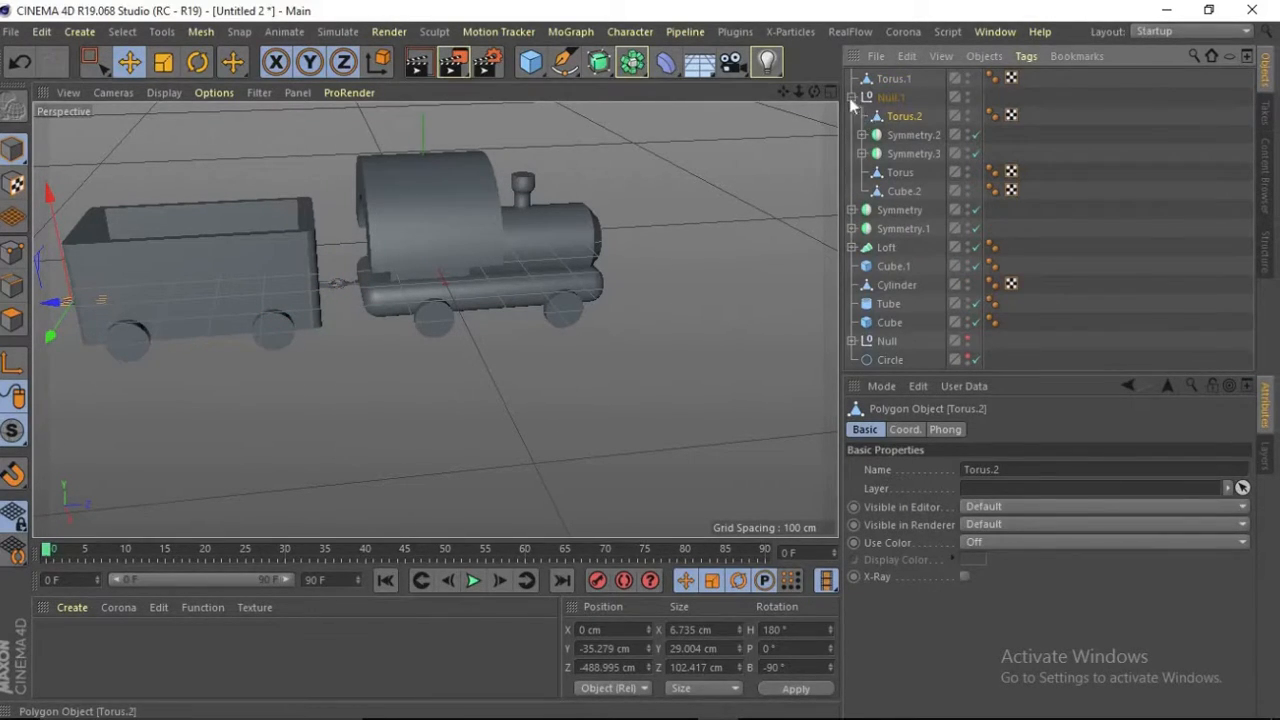
left_click(851, 97)
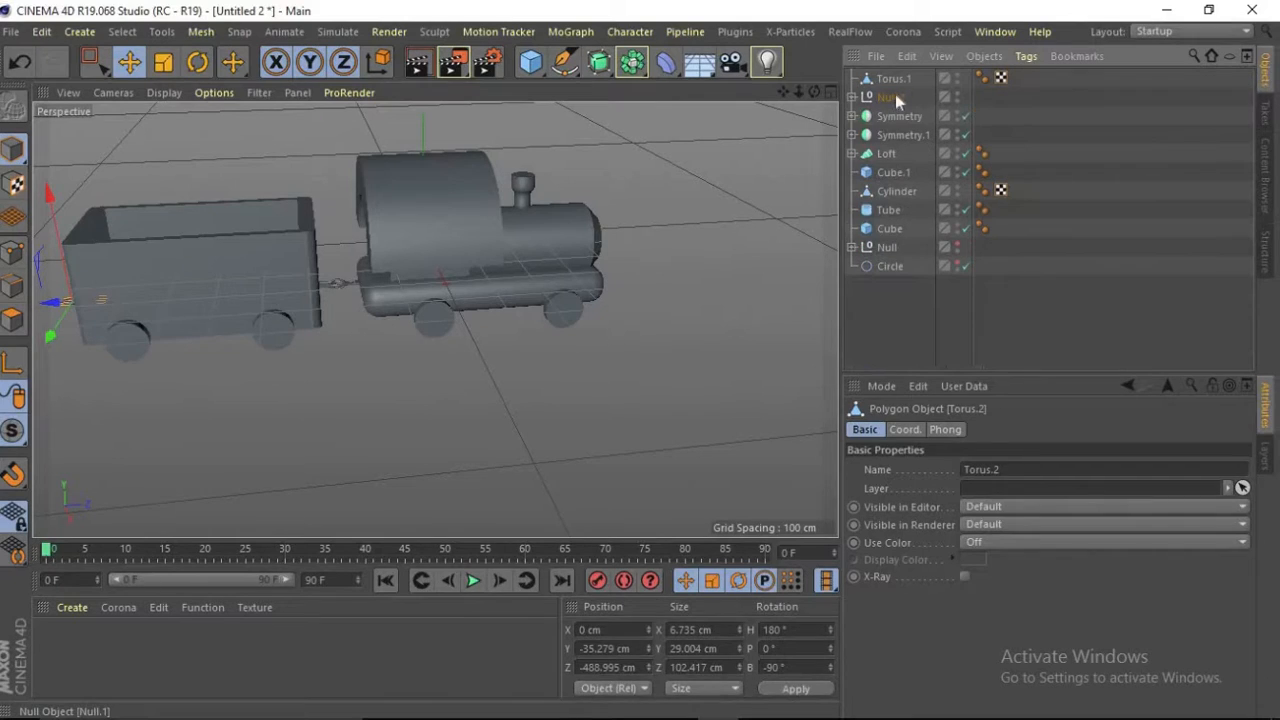
Hide the carriage null and rename it "carriage"
left_click(956, 94)
left_click(956, 94)
left_click(956, 94)
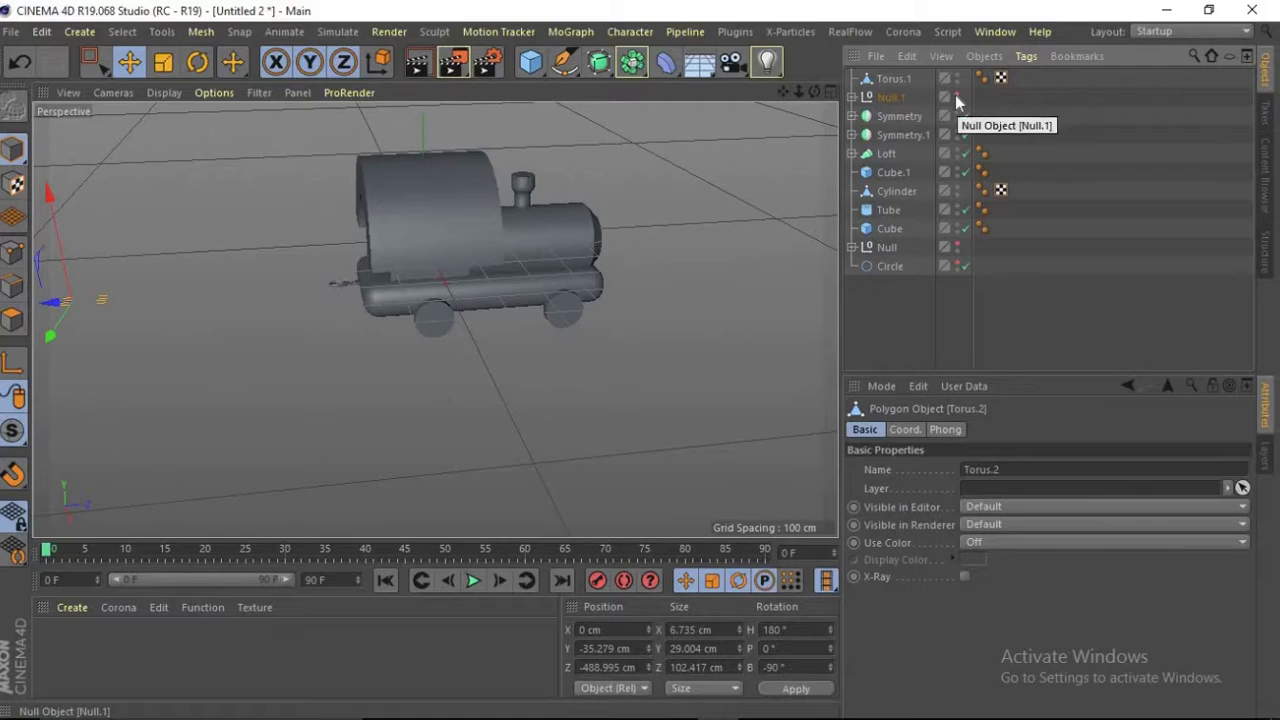
left_click(901, 308)
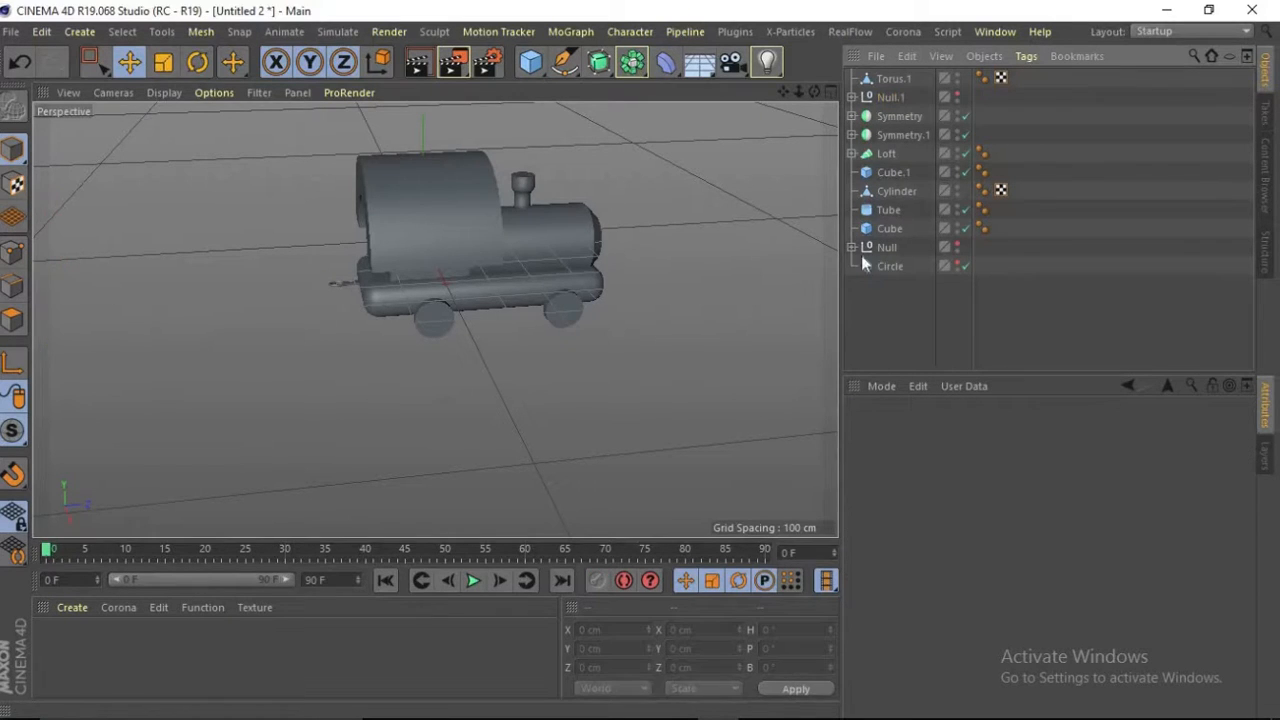
double_click(892, 97)
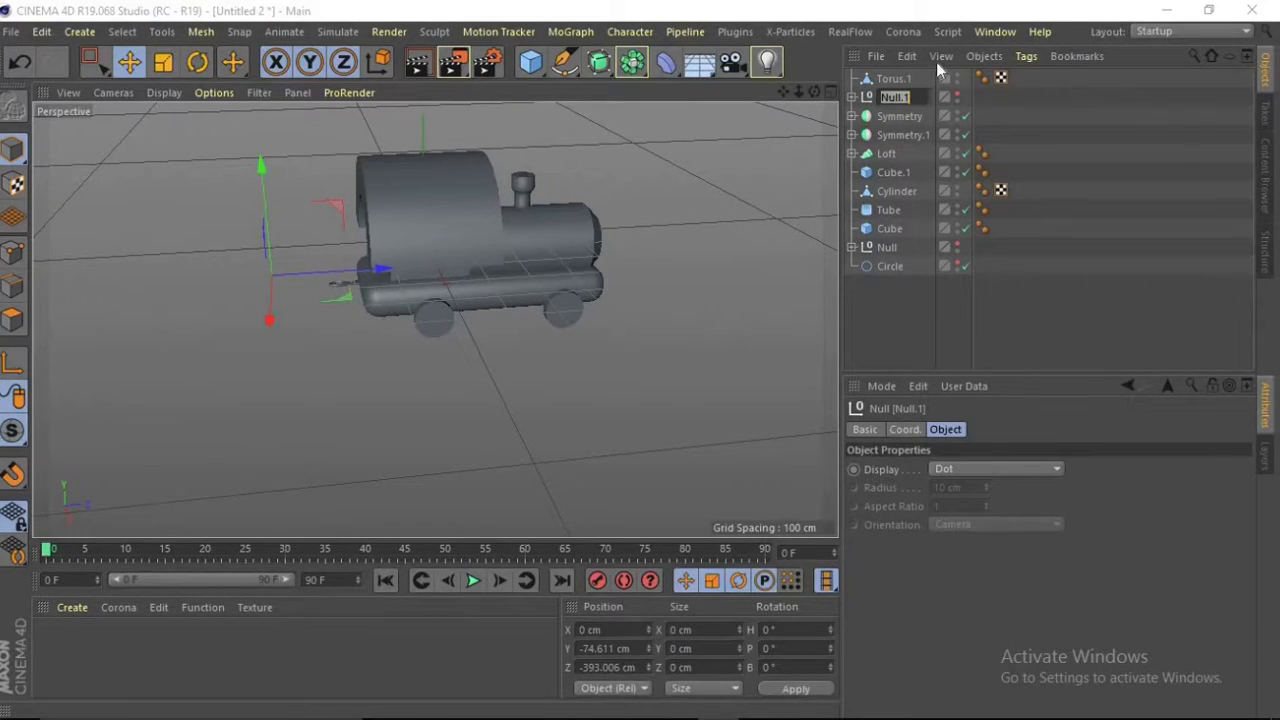
type("carriage")
key("Return")
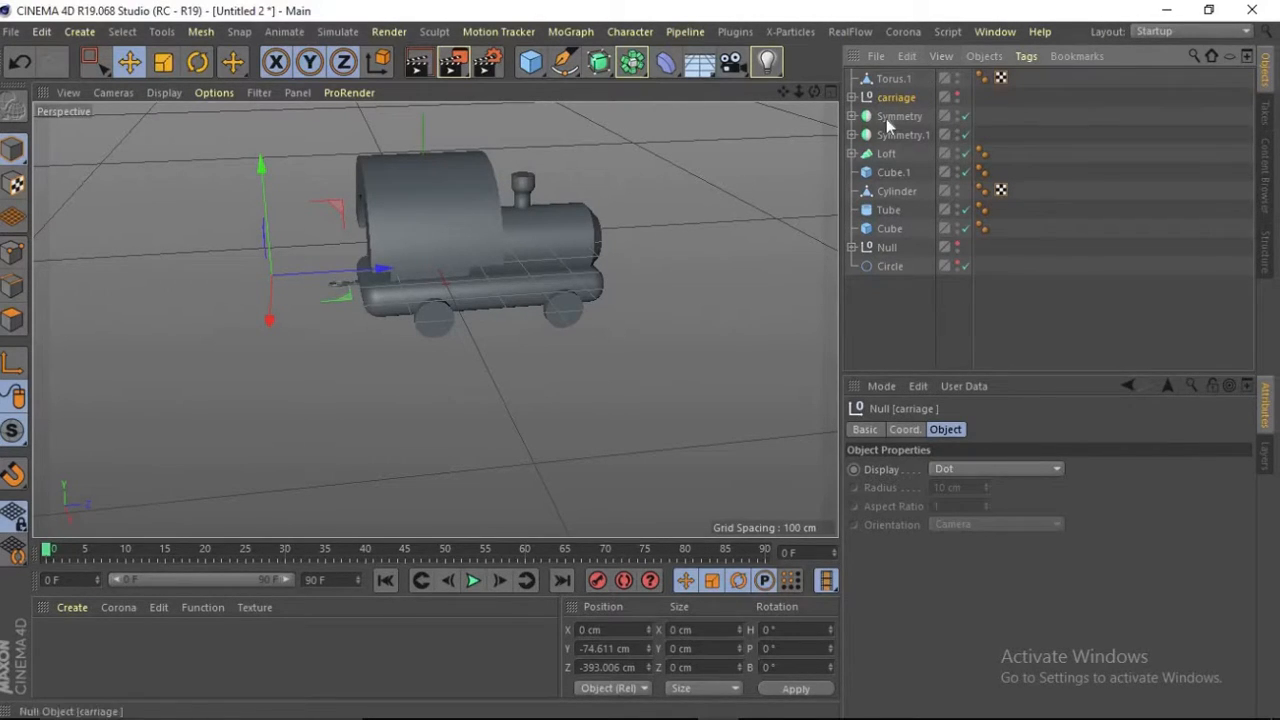
Group the train head parts from Loft through Cube under a new null
left_click(880, 155)
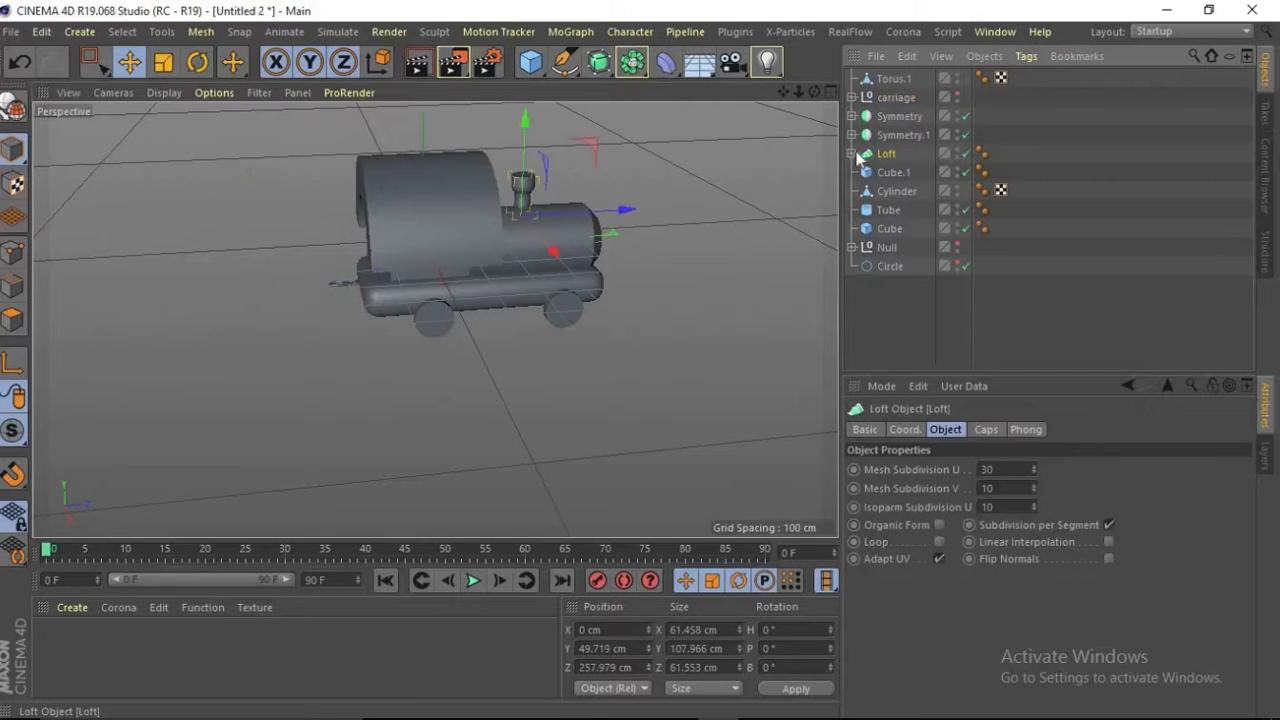
left_click(851, 153)
left_click(851, 153)
left_click(886, 228, "shift")
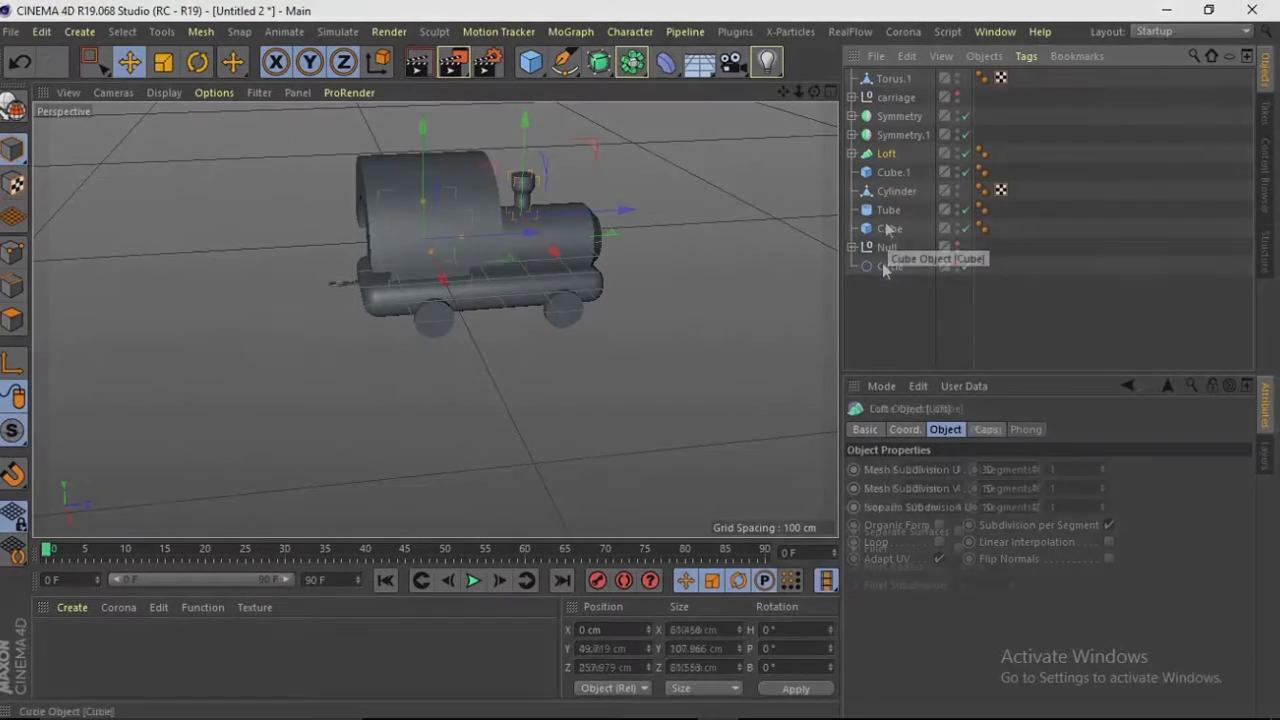
key("alt+g")
Move the train head's wheels, Symmetry and Symmetry.1, into the train head null
left_click(884, 117)
left_click(877, 131, "shift")
left_click_drag(878, 133, 889, 153)
left_click(852, 116)
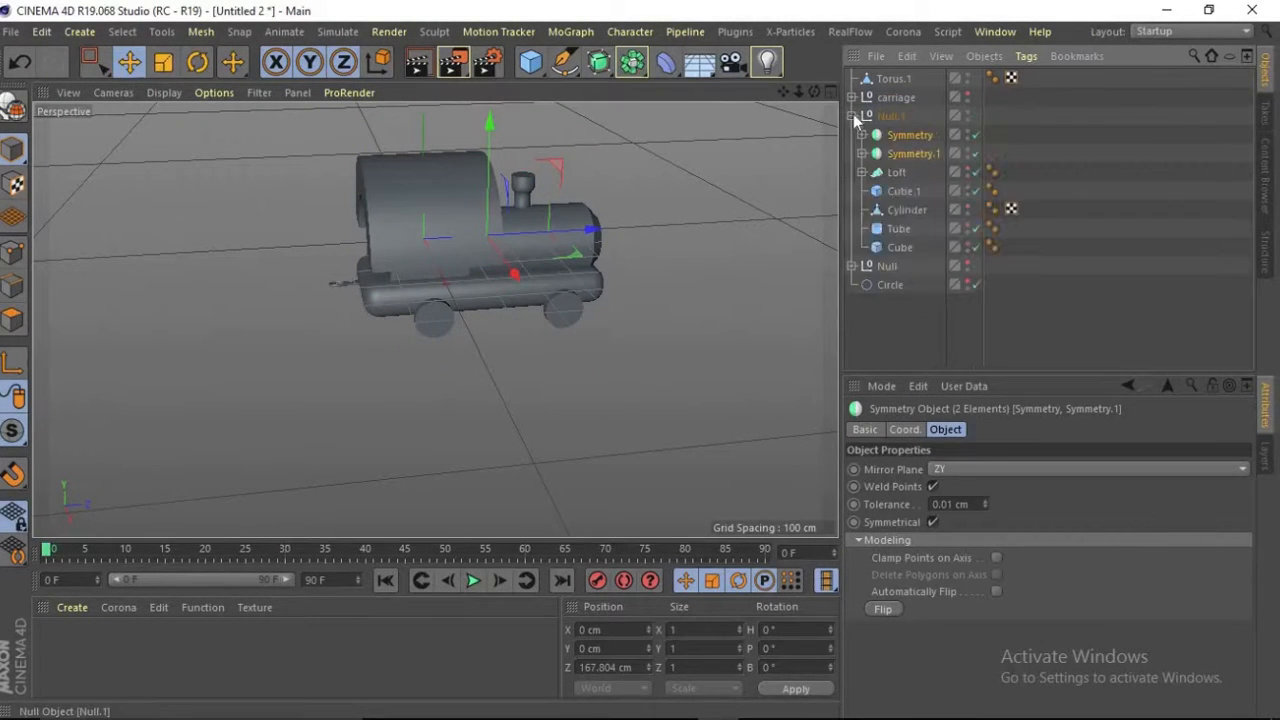
Collapse the train head null, move Torus.1 into it, and unhide the carriage null
left_click(852, 116)
double_click(957, 113)
left_click(957, 113)
left_click_drag(903, 79, 890, 116)
double_click(945, 95)
left_click(945, 95)
left_click(945, 77, "alt")
left_click(893, 79)
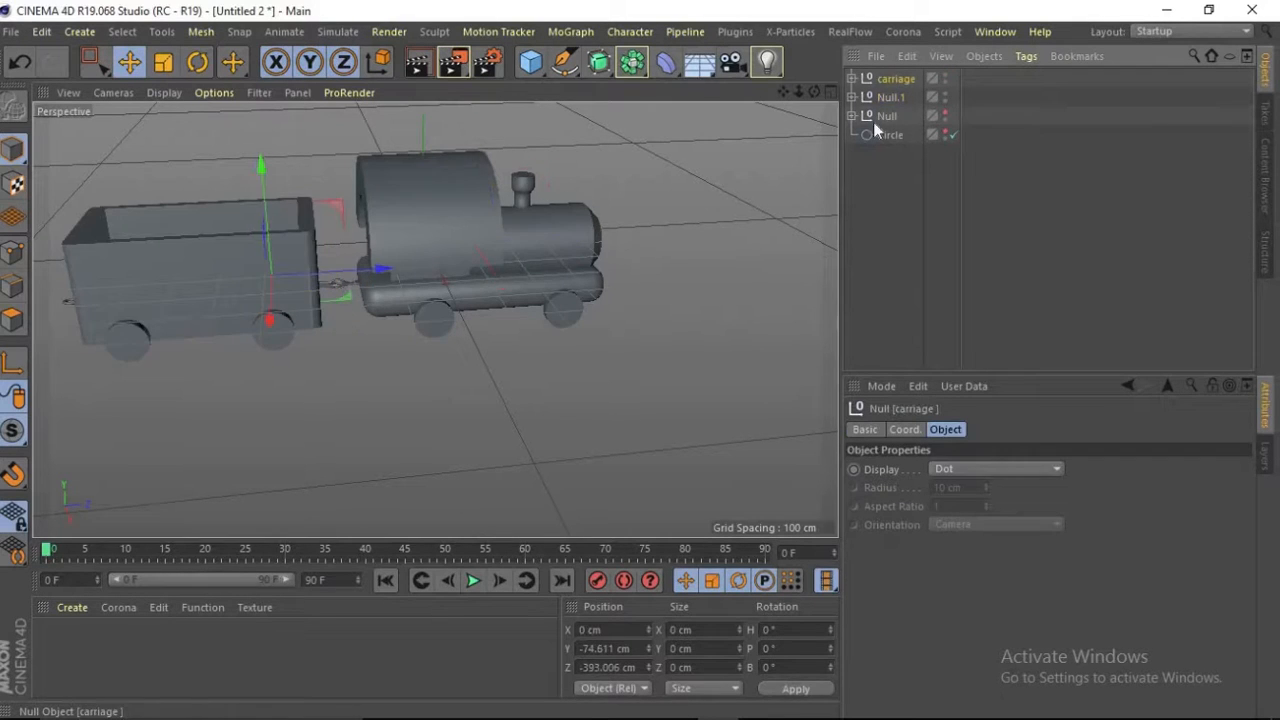
Isolate the rails null and examine its sweeps, the Cloner for the sleepers and the Circle spline
double_click(945, 78, "alt")
double_click(945, 97, "alt")
left_click(945, 97, "alt")
double_click(945, 97, "alt")
left_click(945, 117, "alt")
left_click(852, 116)
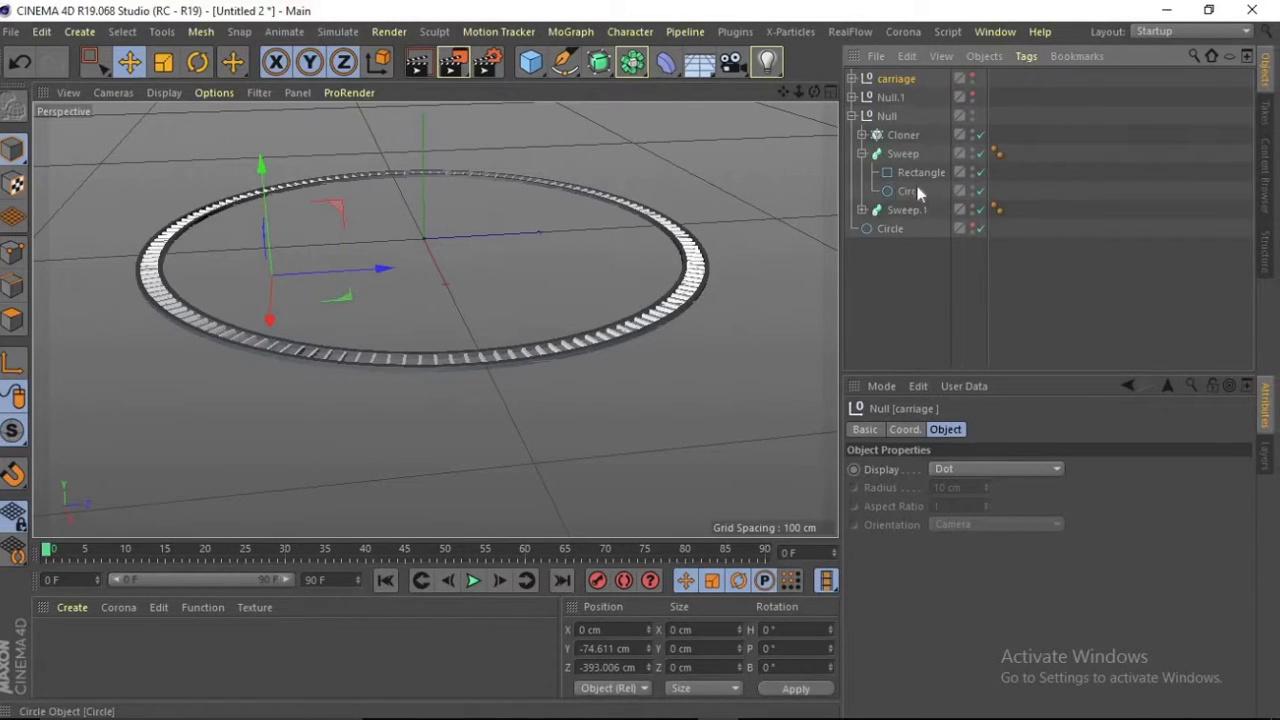
left_click(862, 134)
left_click(903, 134)
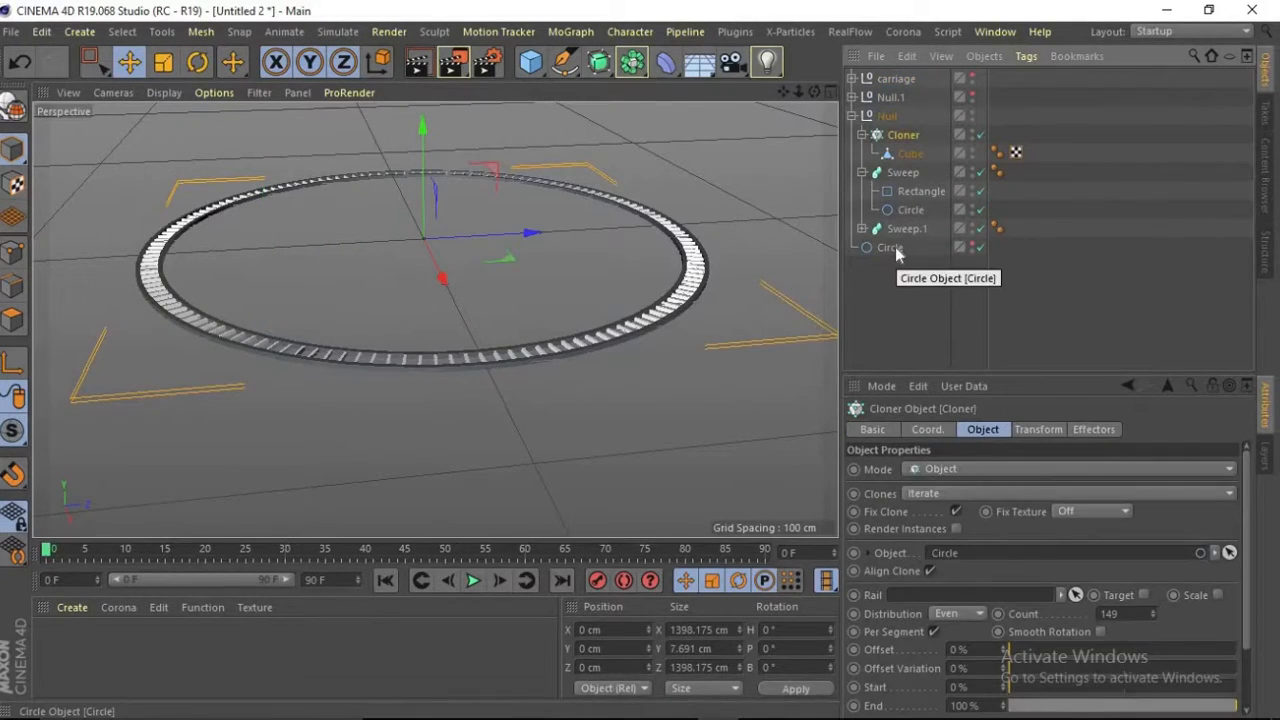
left_click(862, 134)
left_click(862, 153)
left_click(851, 116)
left_click(900, 220)
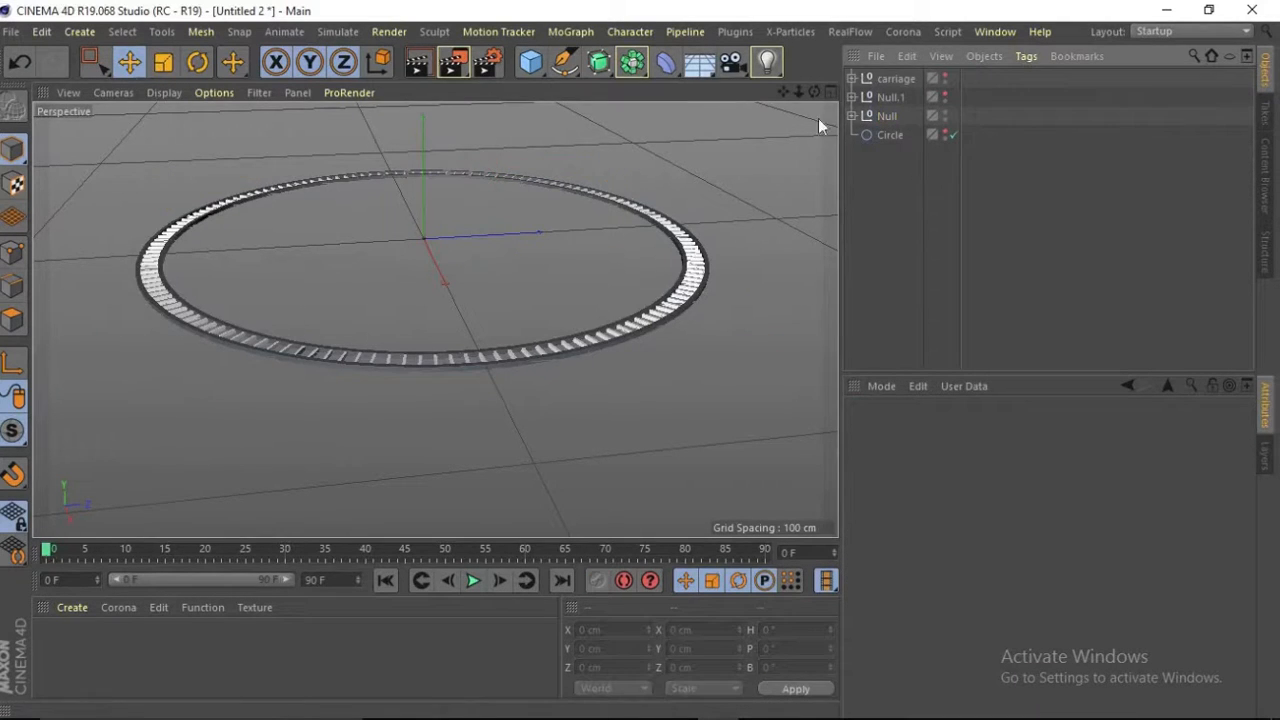
Hide the rails, unhide the carriage and train head, and show the selected carriage in the Right view
left_click_drag(816, 116, 735, 134, "alt")
left_click(945, 116, "alt")
left_click(945, 78, "alt")
left_click(945, 97, "alt")
left_click_drag(814, 92, 480, 60)
left_click(650, 270)
left_click(896, 79)
left_click(829, 93)
left_click(426, 318)
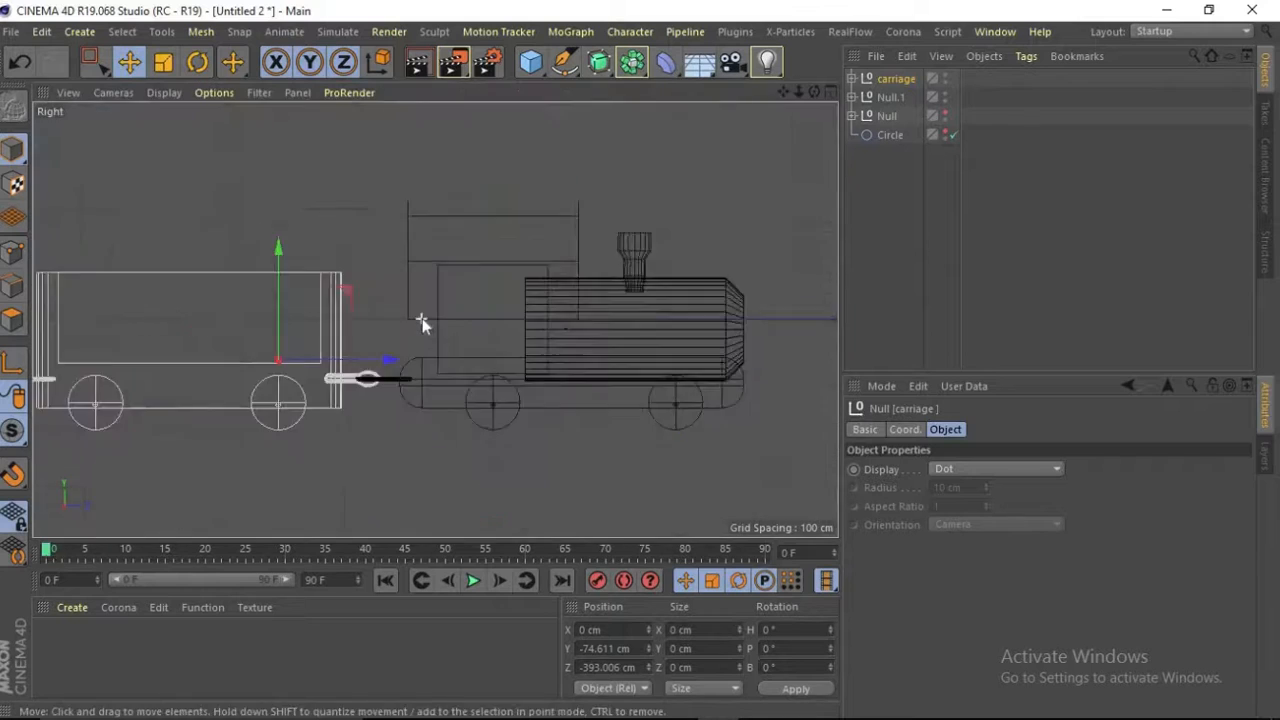
Duplicate the carriage twice behind the original, aligning each copy's coupling ring with the carriage ahead
scroll(728, 243, "down", 5)
left_click_drag(612, 296, 258, 304, "ctrl")
scroll(443, 295, "up", 10)
scroll(425, 325, "down", 9)
scroll(236, 310, "up", 6)
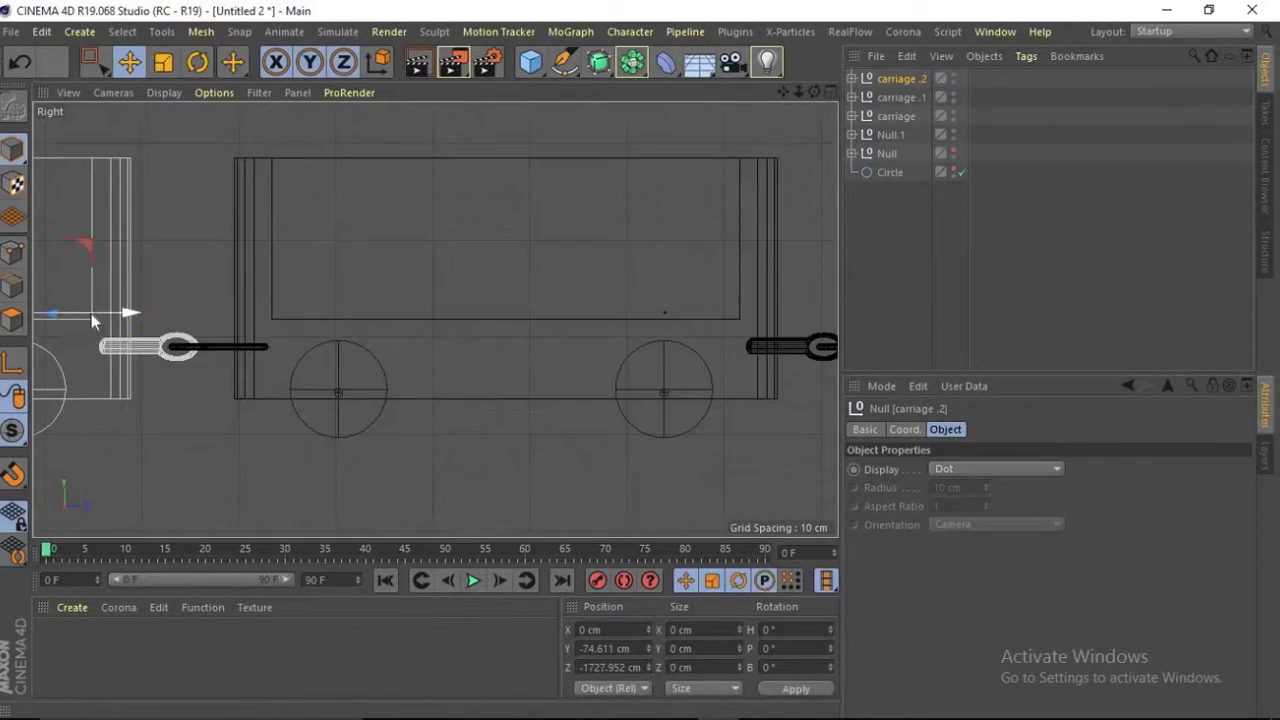
left_click_drag(92, 318, 105, 314)
Duplicate the last carriage once more and align its coupling with the carriage ahead
scroll(107, 312, "down", 5)
left_click_drag(783, 92, 672, 385)
scroll(670, 385, "down", 10)
middle_click_drag(580, 500, 312, 263, "alt")
scroll(313, 263, "up", 8)
left_click_drag(540, 307, 373, 312, "ctrl")
scroll(343, 312, "up", 5)
left_click_drag(264, 275, 274, 276)
scroll(300, 278, "down", 6)
Examine the train head and its coupled carriages from different sides in the Perspective view
left_click(520, 190)
left_click(830, 92)
left_click(427, 92)
left_click_drag(814, 92, 506, 232)
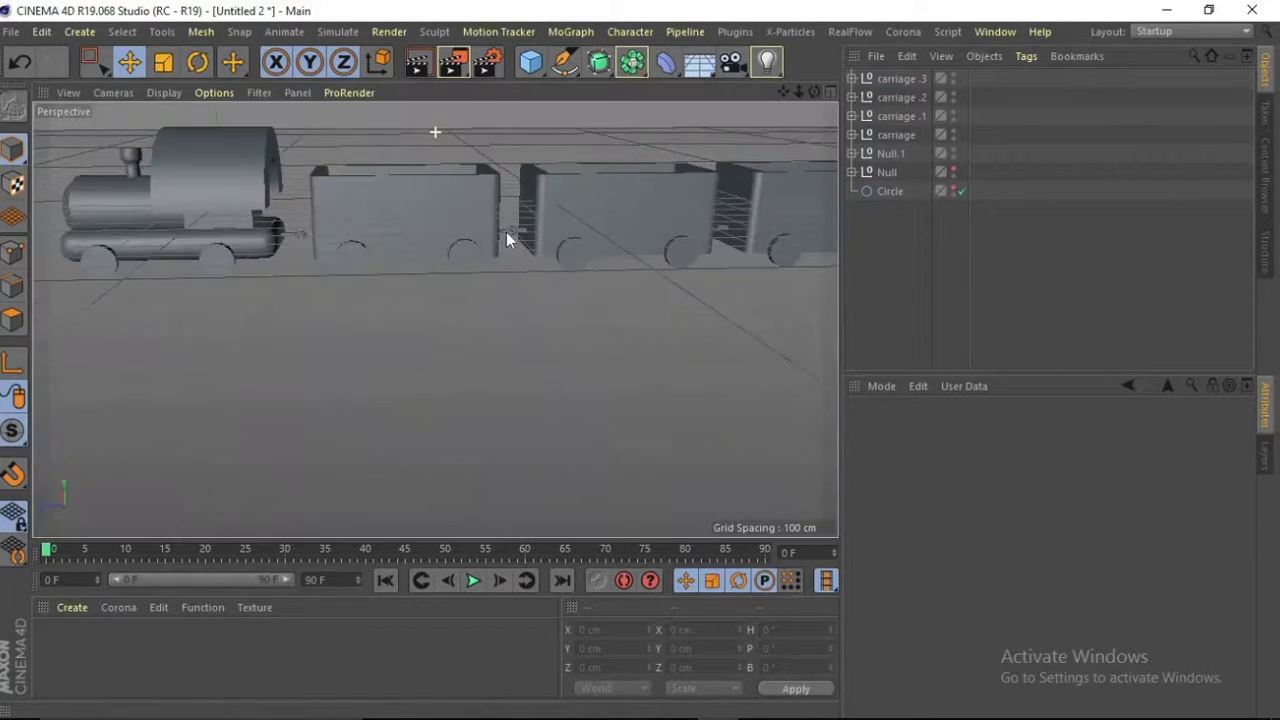
left_click(830, 92)
left_click(427, 92)
left_click_drag(814, 92, 609, 322)
scroll(609, 322, "down", 4)
Move the train head null and all four carriage nulls below Circle in the object list, and unhide the rails null
left_click(889, 154)
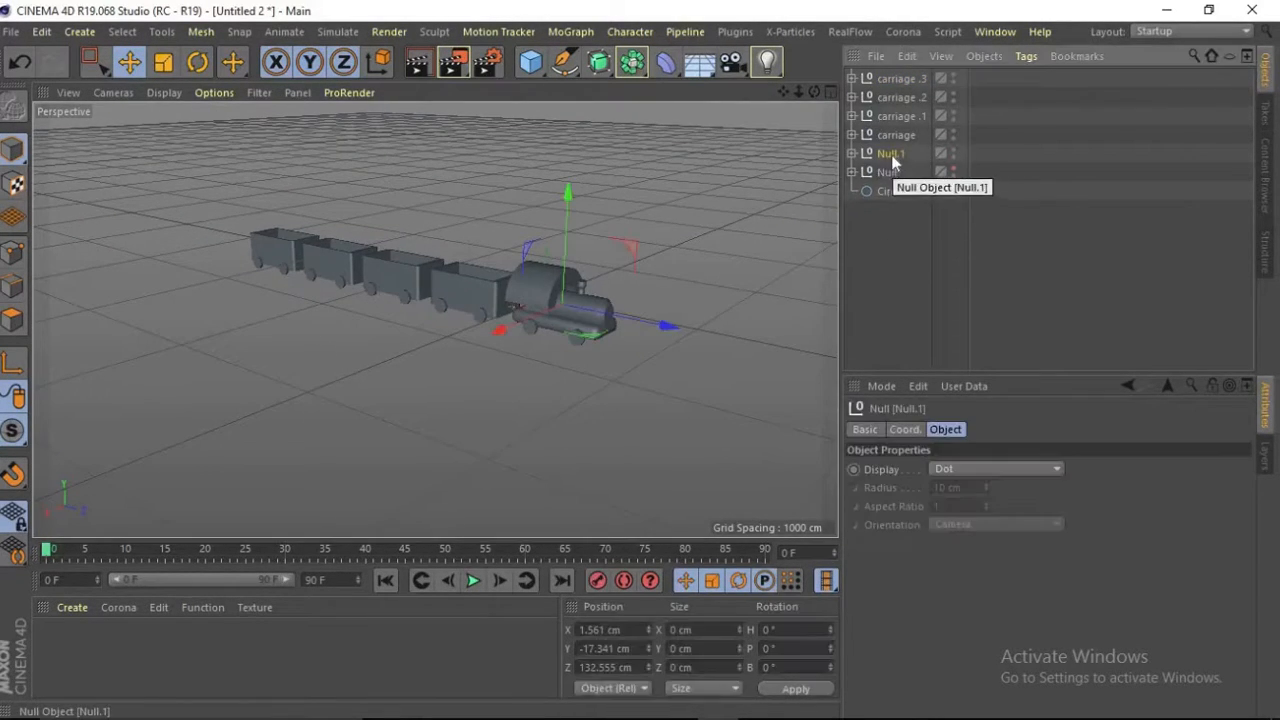
left_click(893, 80, "shift")
left_click_drag(893, 80, 895, 212)
left_click(900, 116)
left_click(953, 75)
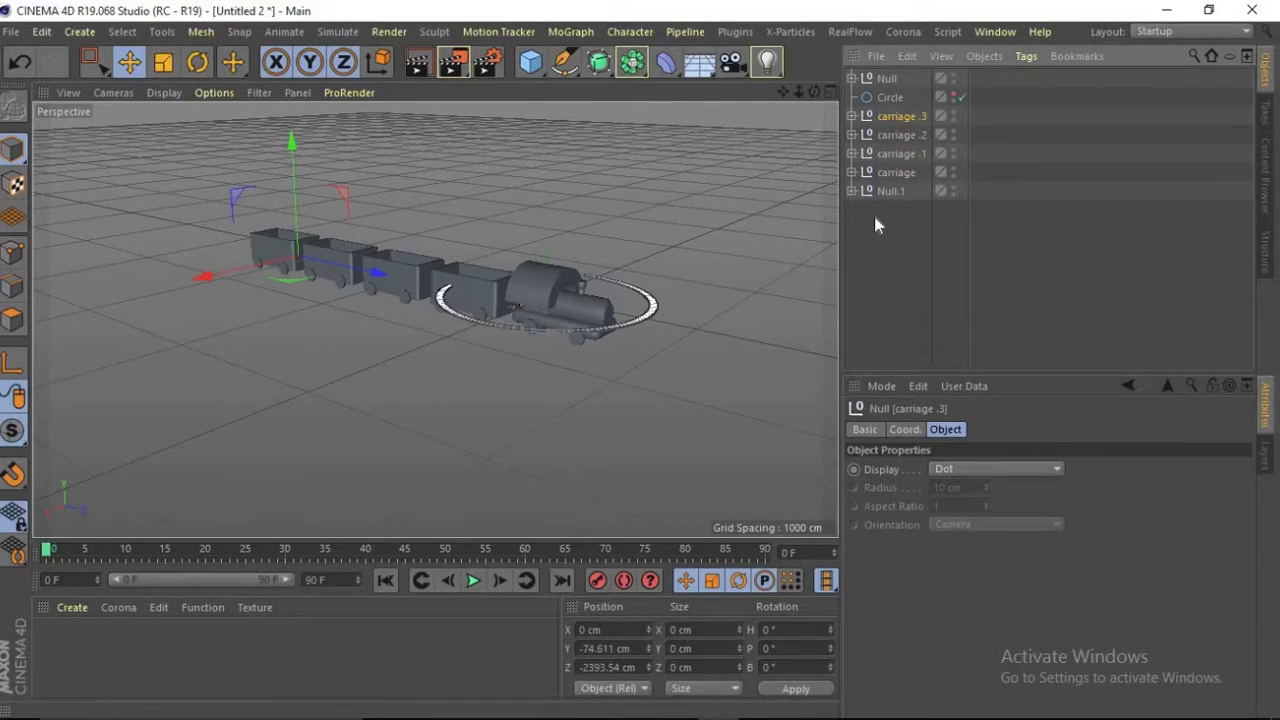
Group the four carriages and the train head under one null and scale it down uniformly to suit the rails
left_click(876, 196, "shift")
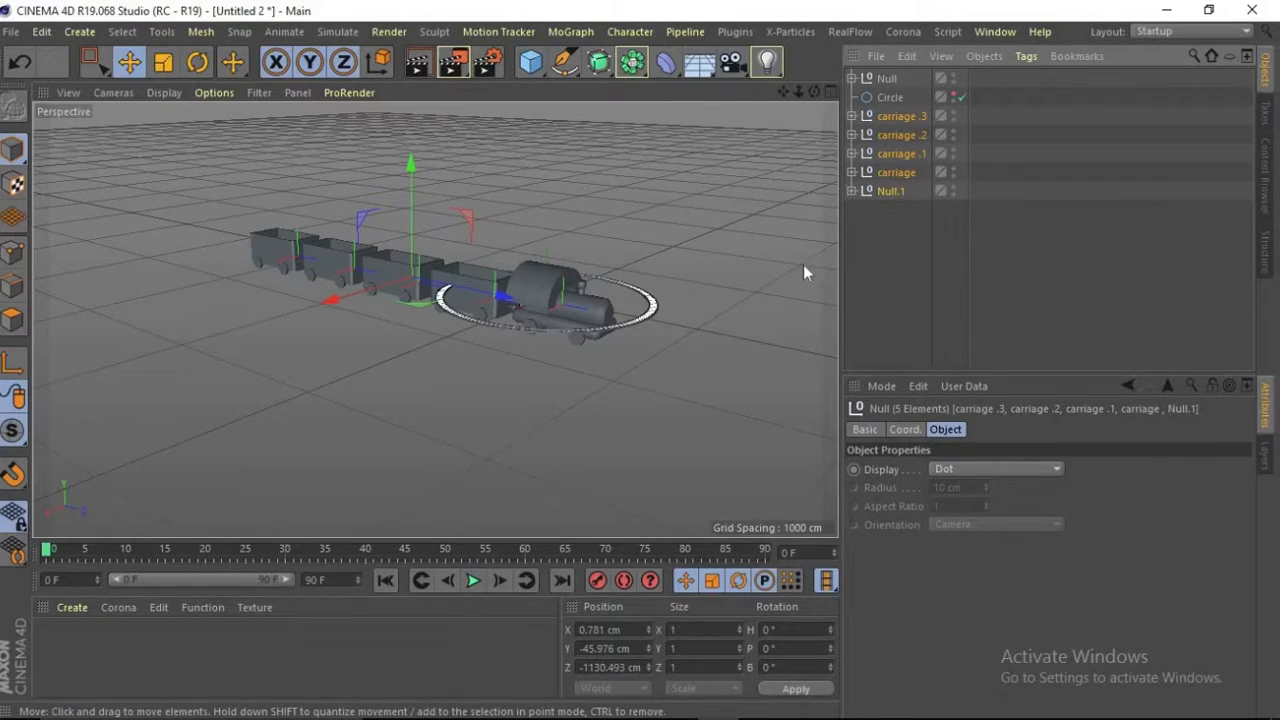
key("alt+g")
left_click(163, 62)
left_click_drag(410, 430, 252, 473)
scroll(486, 271, "up", 8)
scroll(544, 305, "down", 3)
left_click_drag(544, 322, 569, 331)
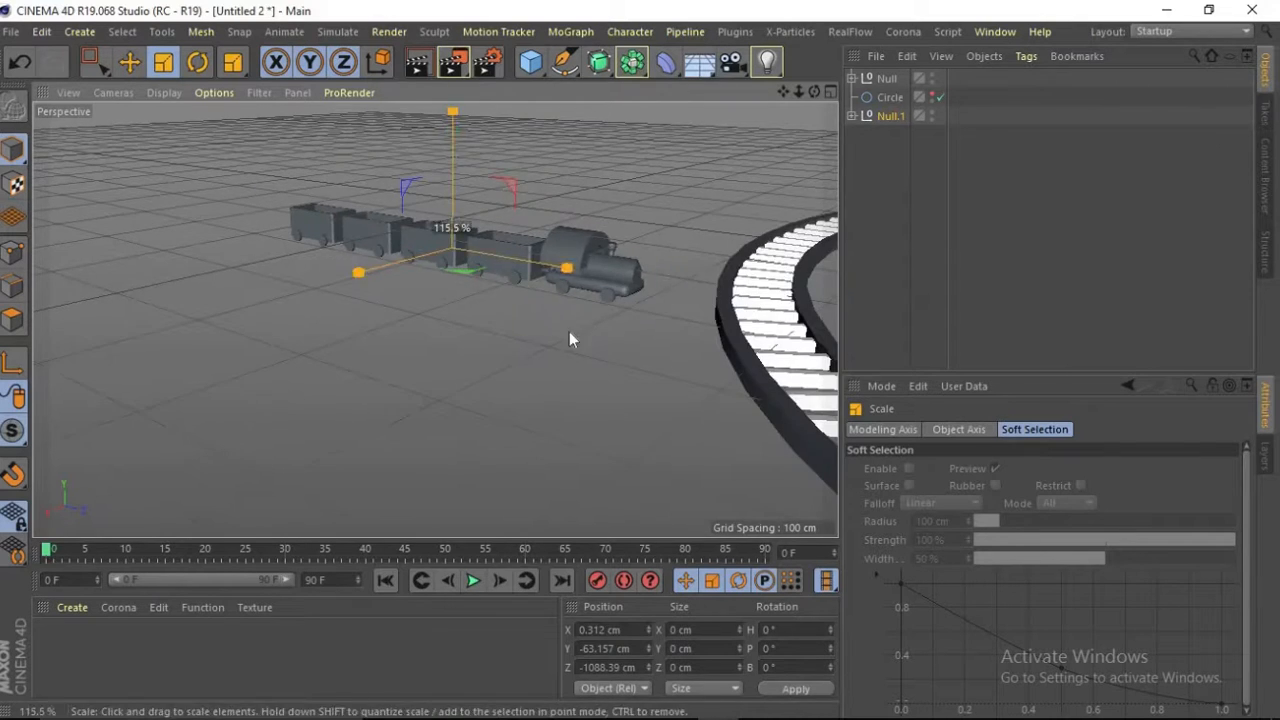
Move the carriages and train head out of the grouping null and delete the empty null
scroll(658, 250, "down", 3)
middle_click_drag(658, 250, 468, 253, "alt")
left_click(851, 116)
left_click_drag(915, 240, 882, 132)
left_click_drag(890, 135, 879, 262)
left_click(889, 117)
key("Delete")
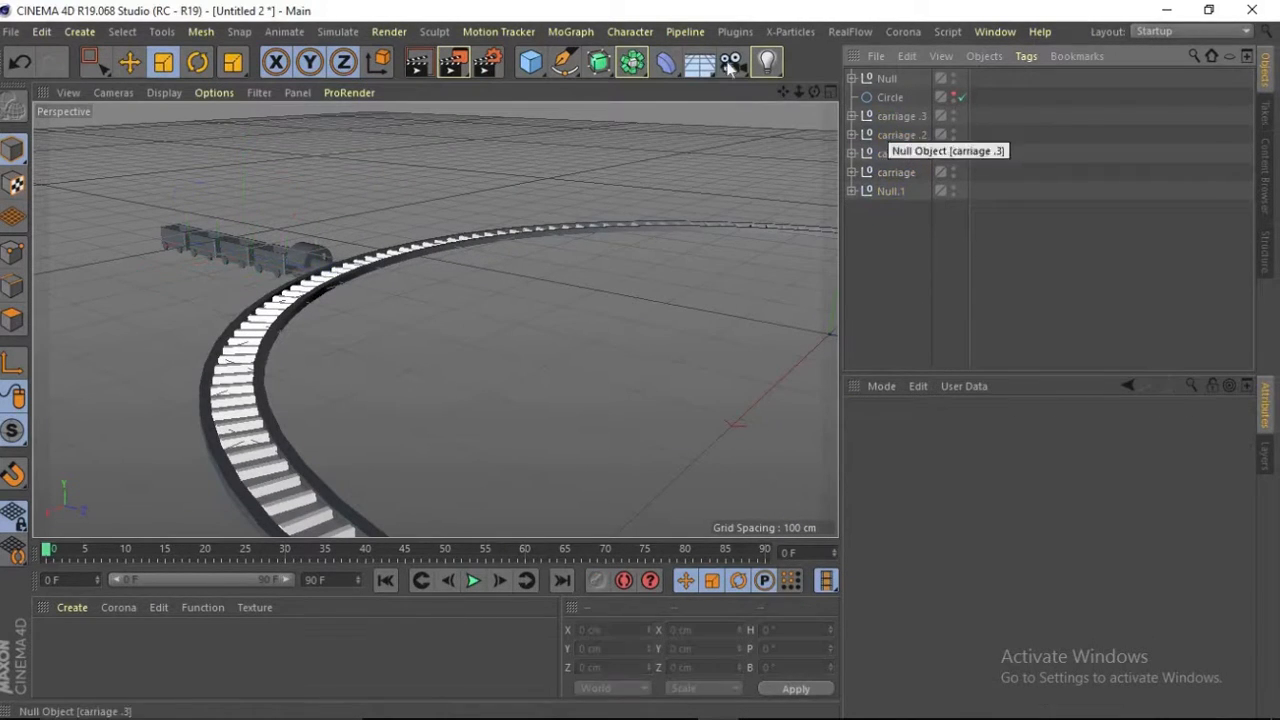
Add a MoGraph Cloner and make the four carriages and the train head its children
left_click(570, 32)
left_click(583, 84)
left_click(900, 134)
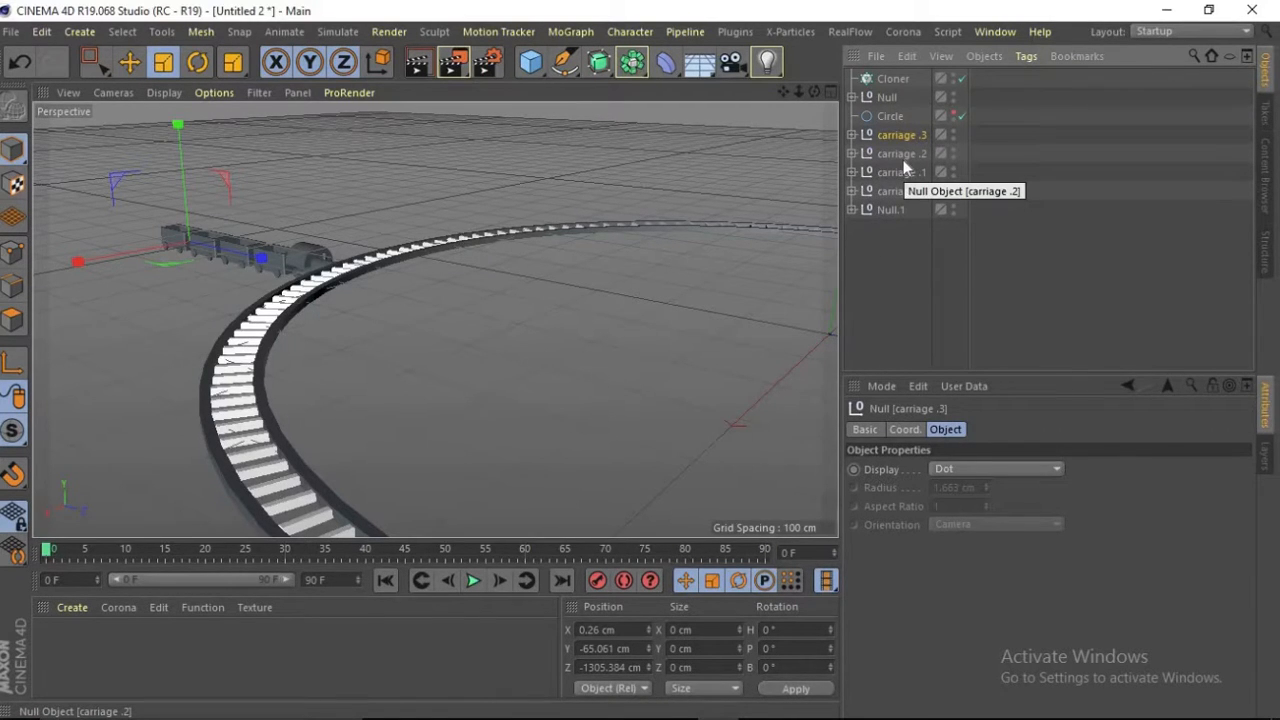
left_click(885, 209, "shift")
left_click_drag(900, 138, 890, 80)
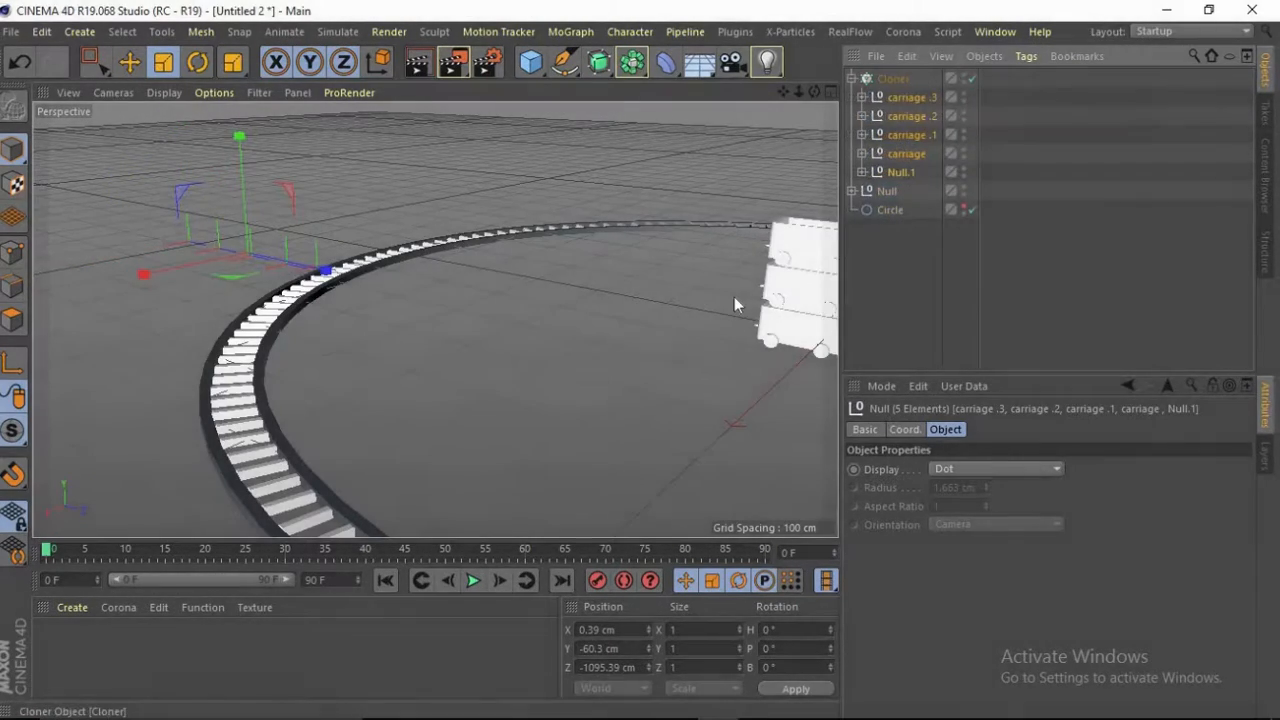
scroll(734, 297, "down", 4)
left_click_drag(784, 92, 424, 90)
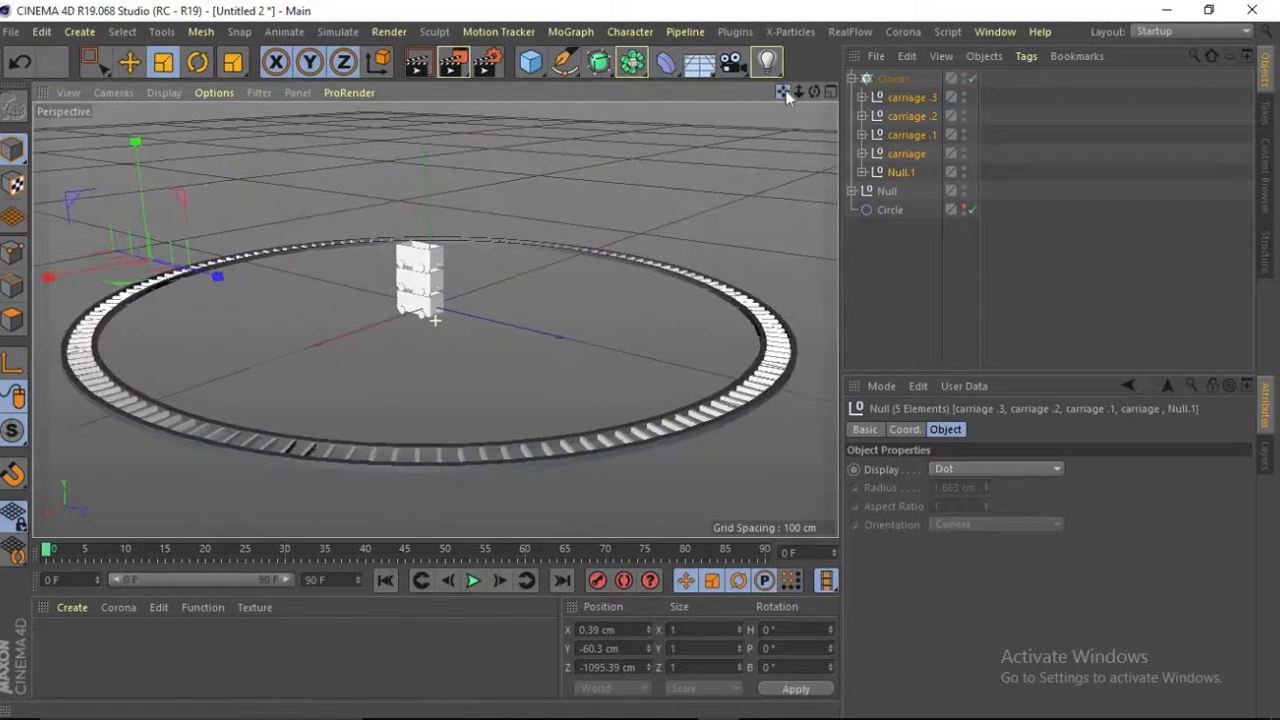
Set the new Cloner's mode to Object
left_click(897, 77)
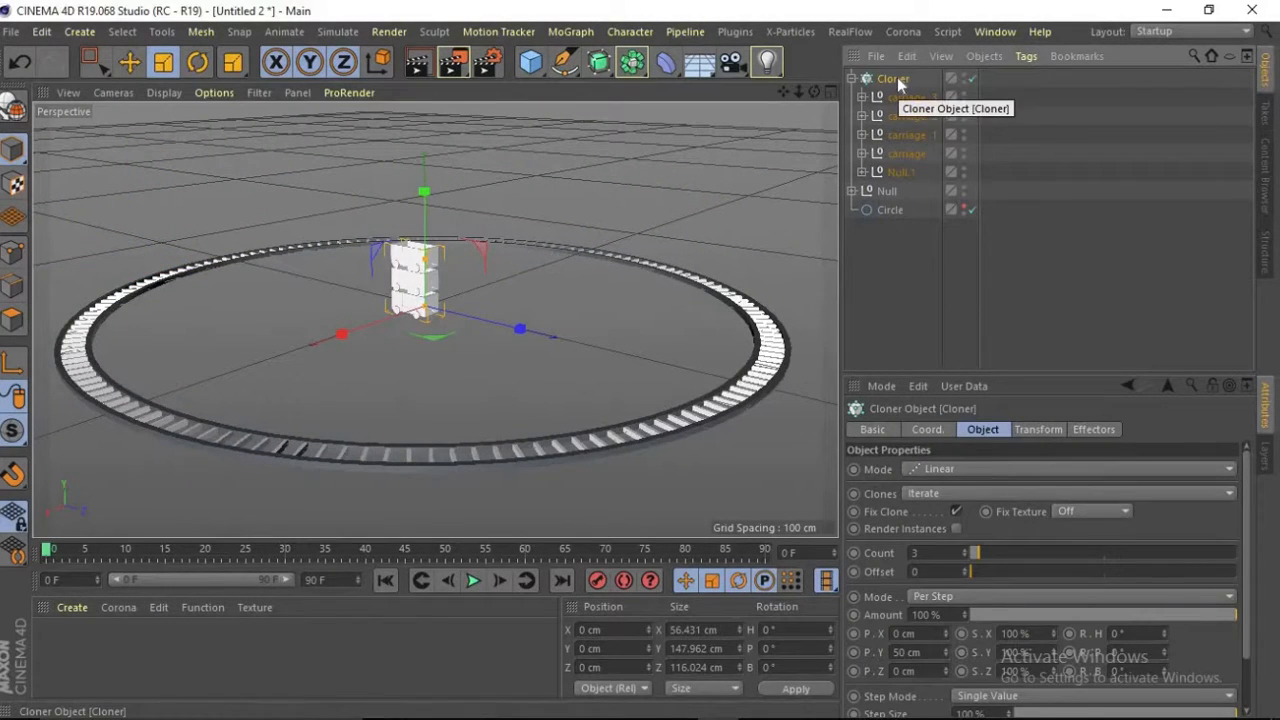
left_click(987, 469)
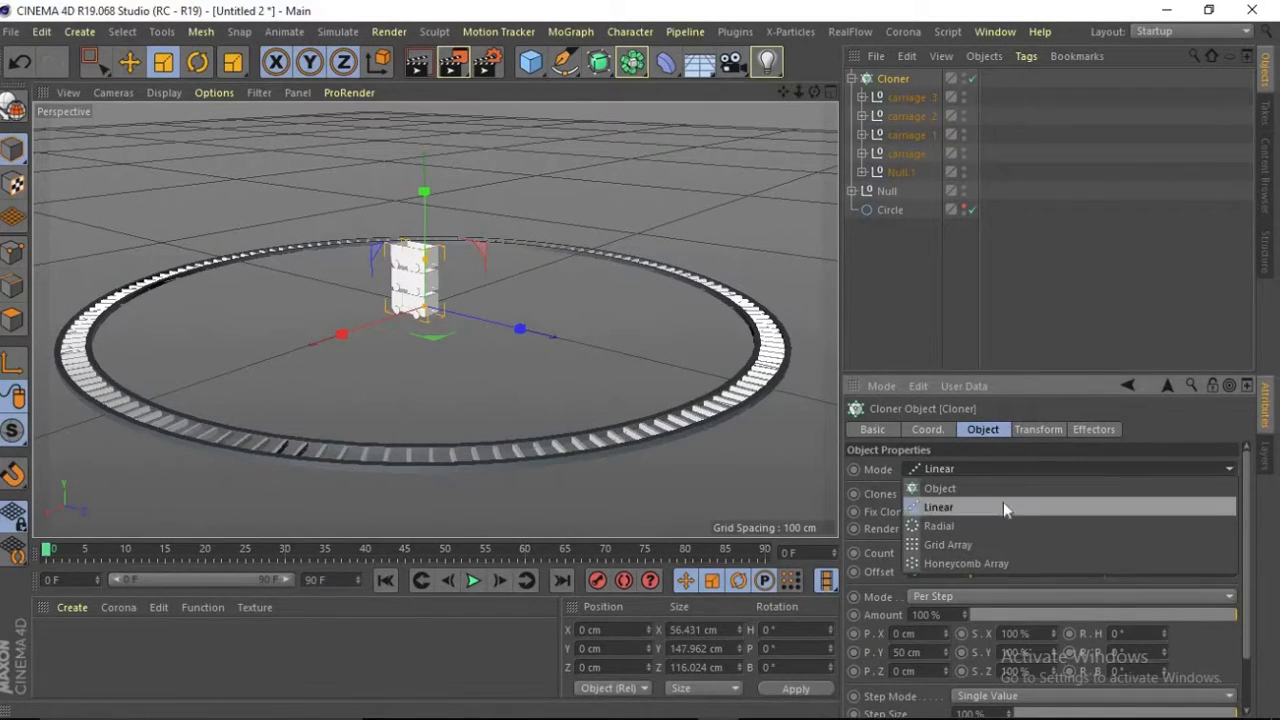
left_click(976, 488)
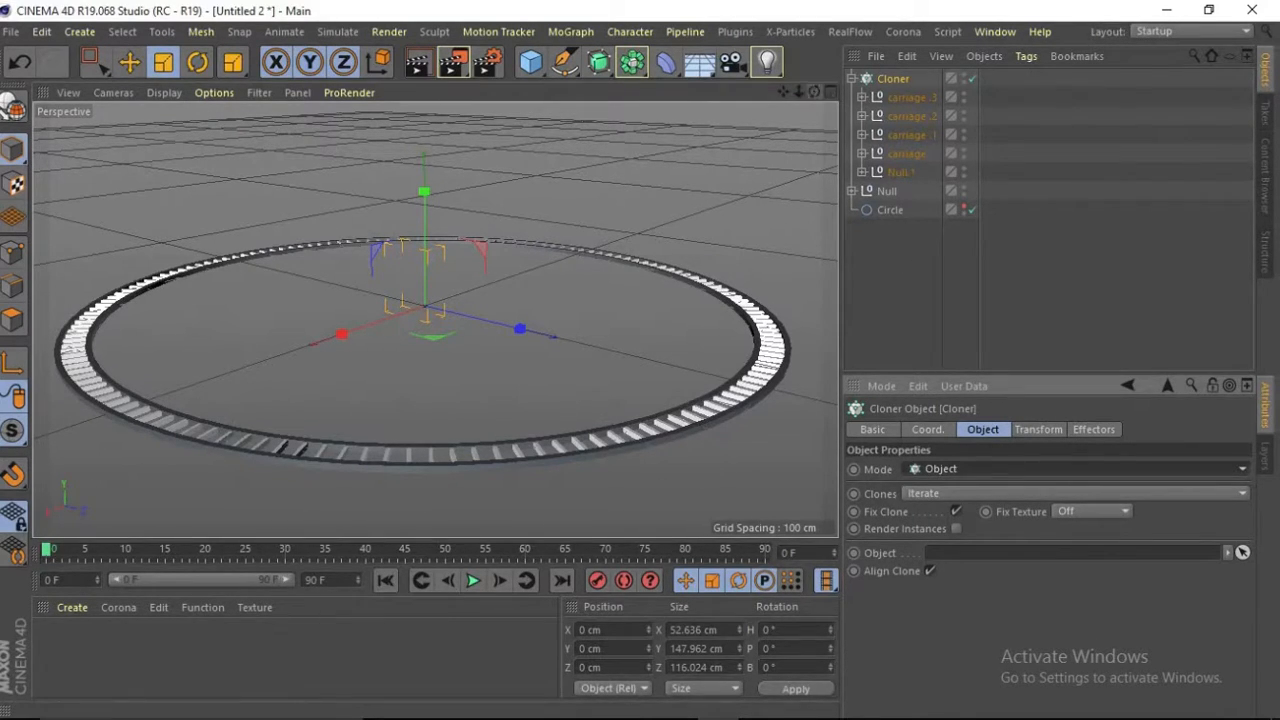
left_click_drag(814, 91, 784, 72)
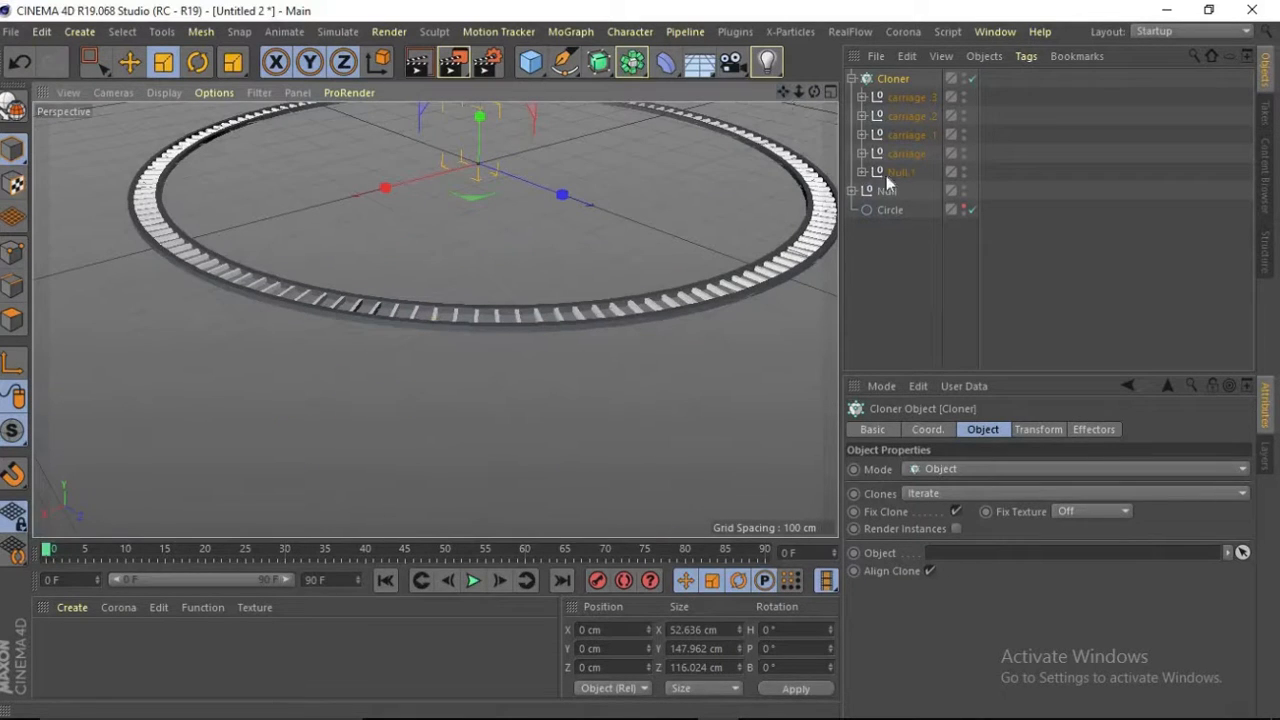
Collapse the Cloner, unhide the Circle spline, and briefly hide the rails null to check the path
left_click(852, 80)
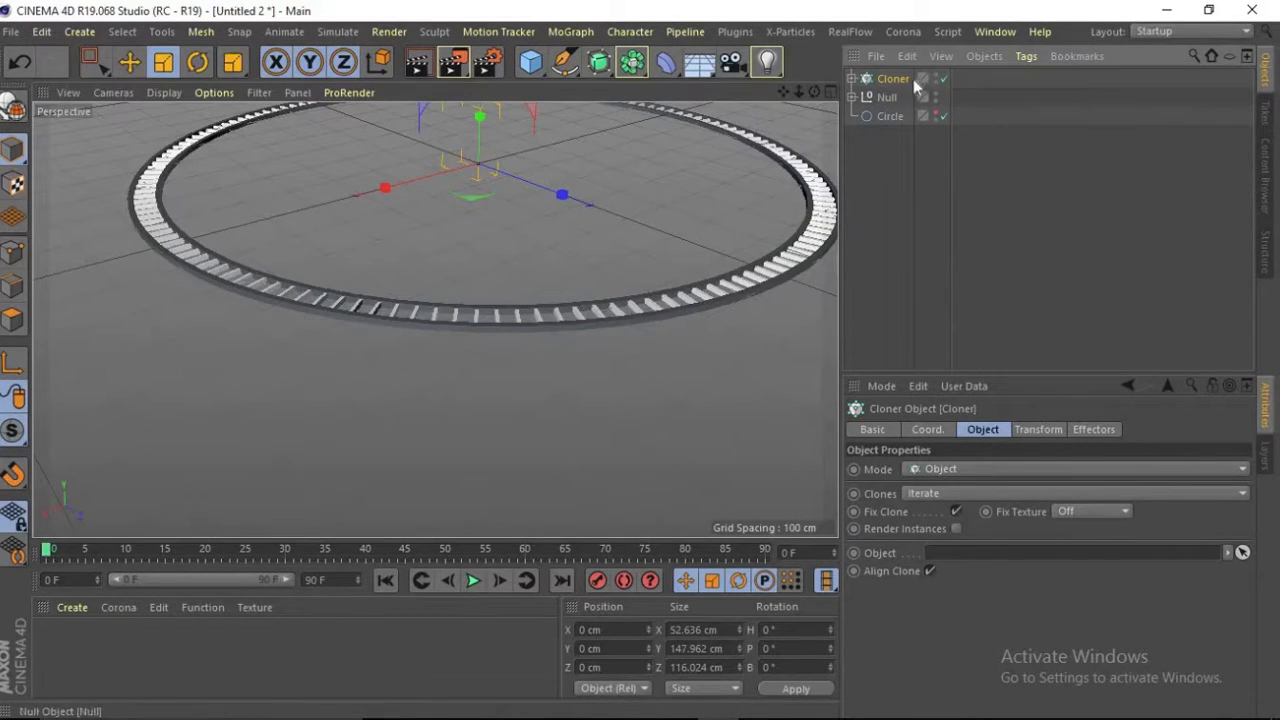
left_click(934, 93)
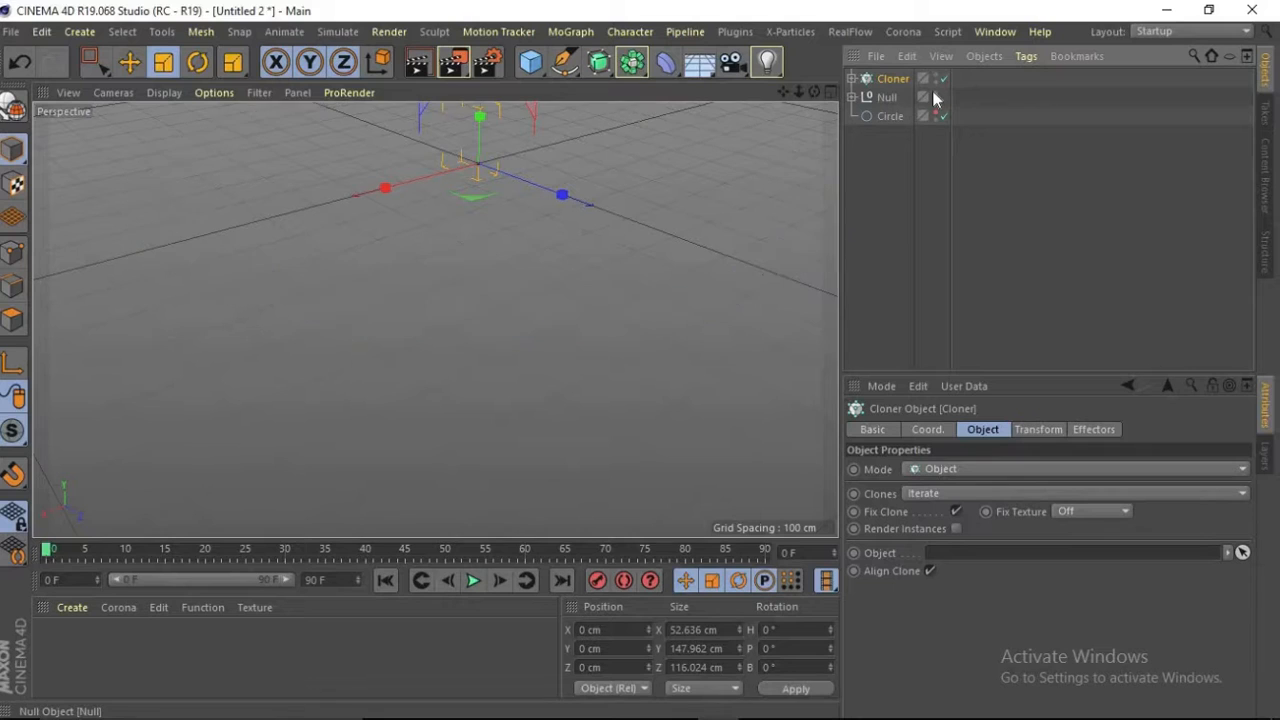
left_click(935, 113)
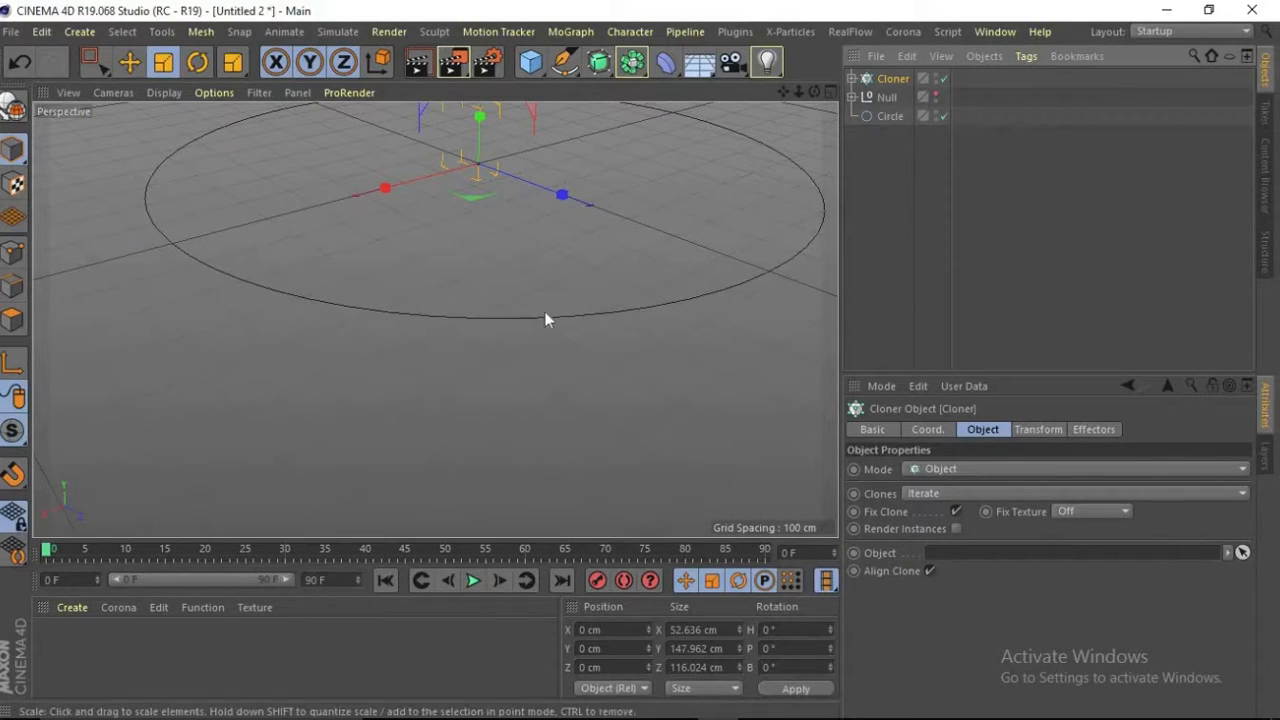
left_click(934, 95)
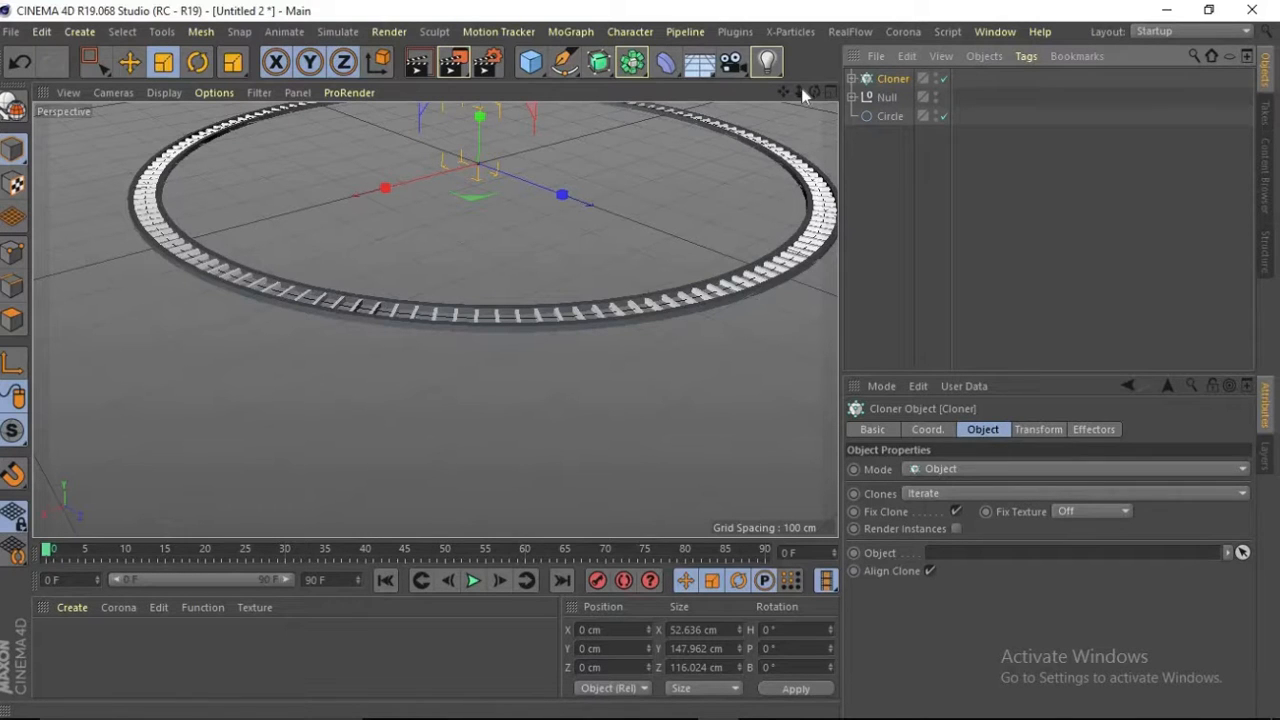
mouse_move(815, 91)
left_mouse_down()
mouse_move(780, 115)
mouse_move(755, 160)
mouse_move(777, 97)
mouse_move(764, 159)
left_mouse_up()
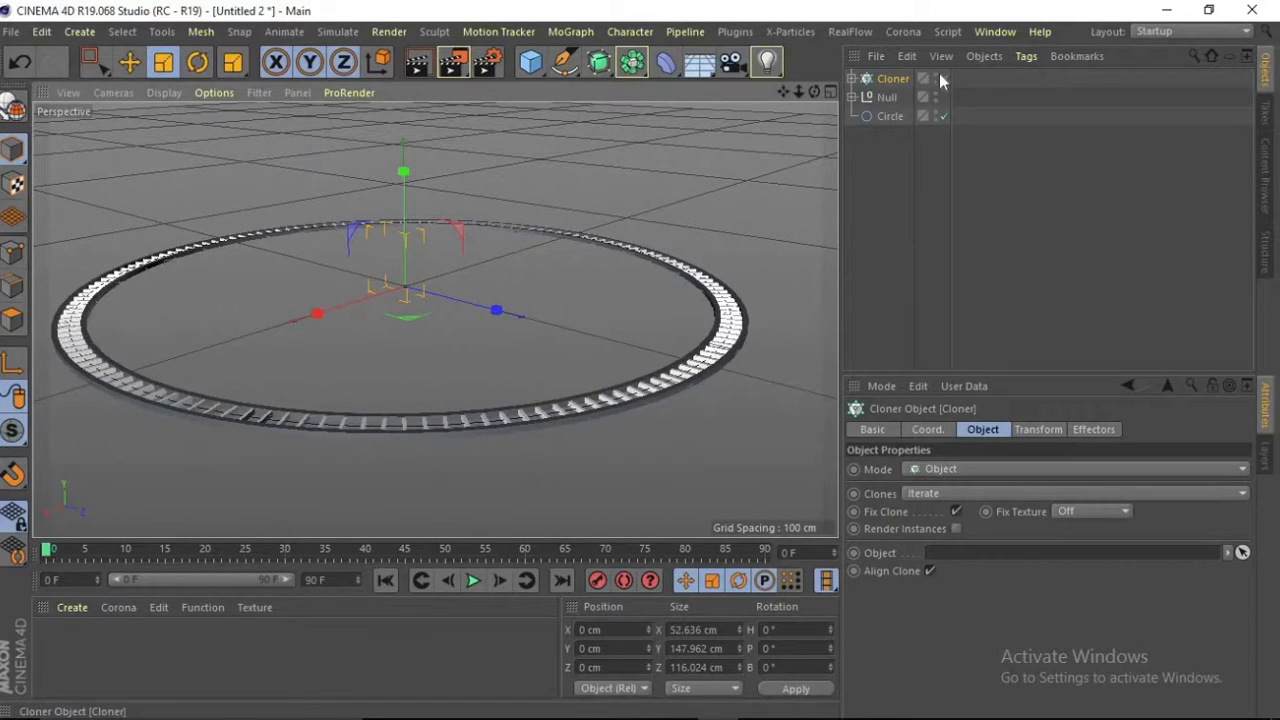
Assign the Circle spline as the Cloner's object to distribute the train parts along it
left_click(895, 81)
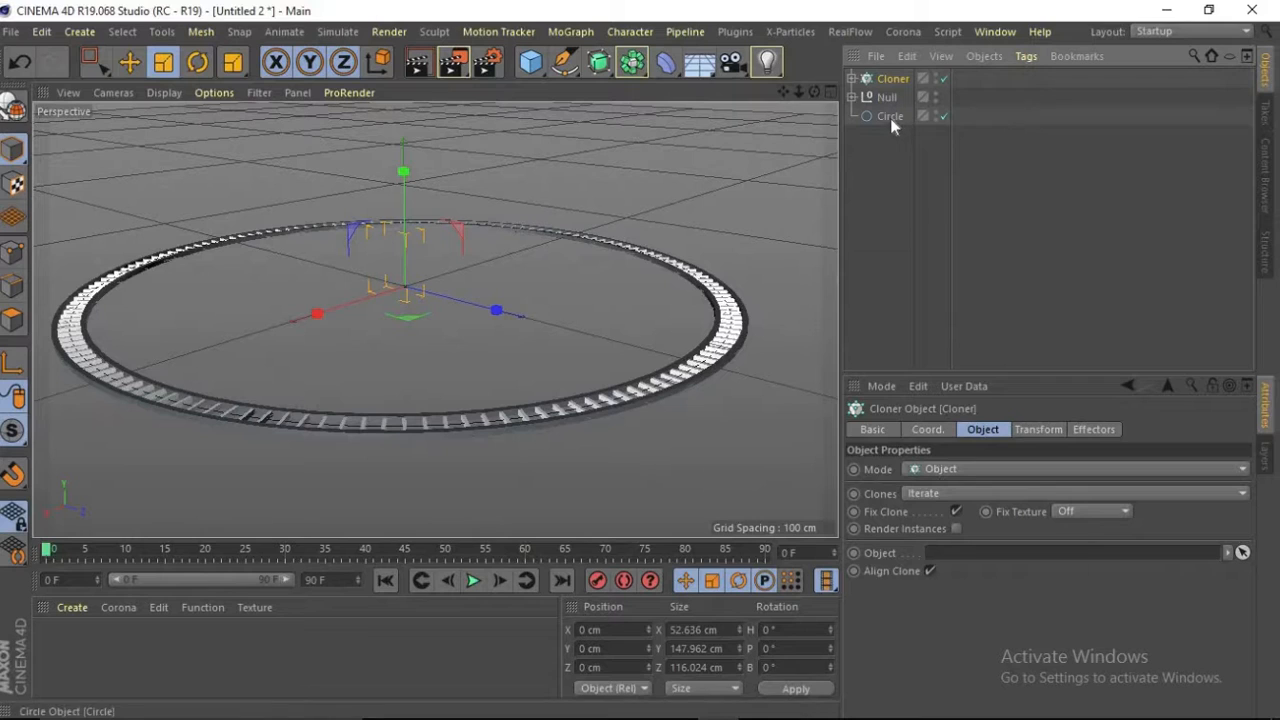
left_click(890, 117)
left_click_drag(935, 427, 945, 556)
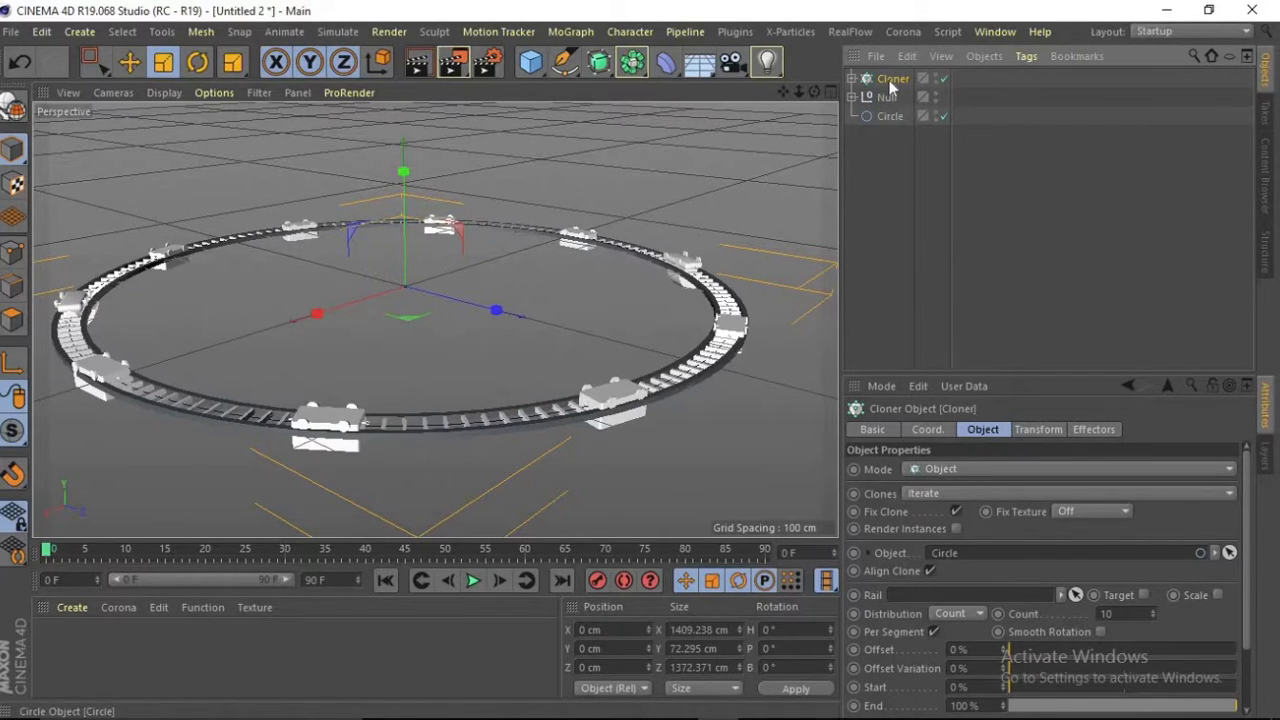
Try rotating the Cloner's clones 31° in pitch and 22° in heading, undoing each change
left_click(1040, 429)
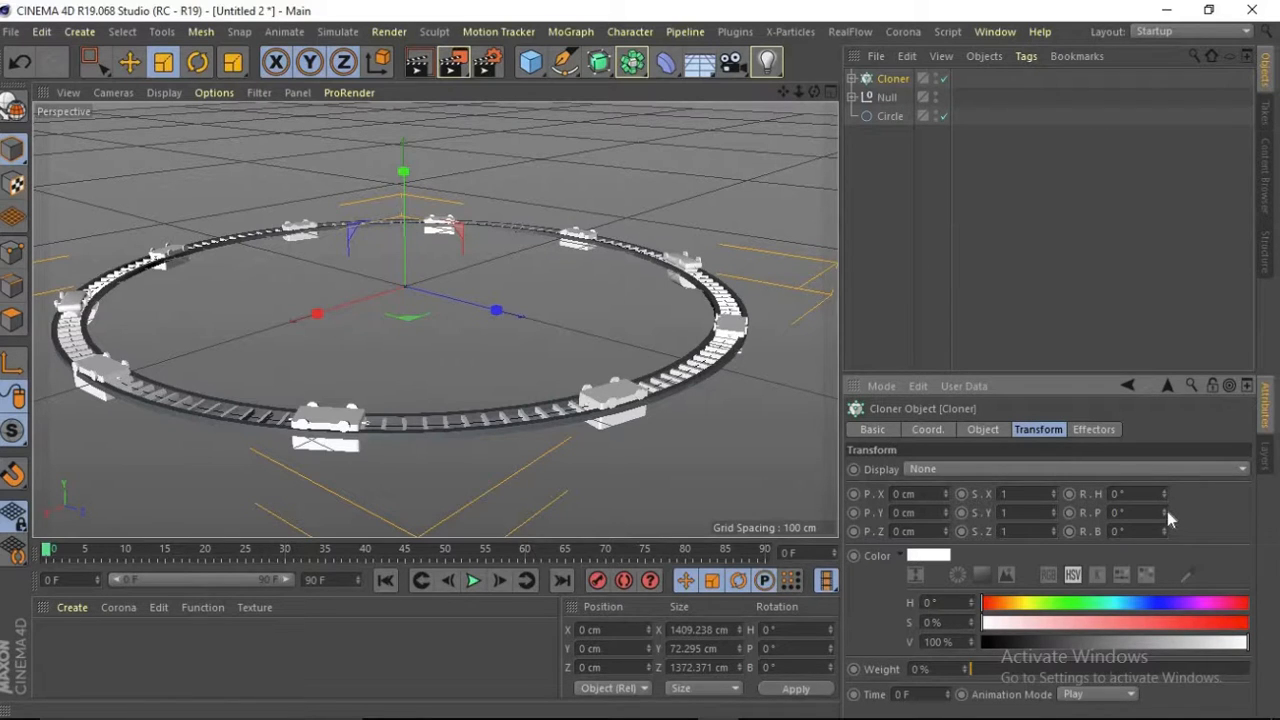
left_click_drag(1165, 513, 1165, 513)
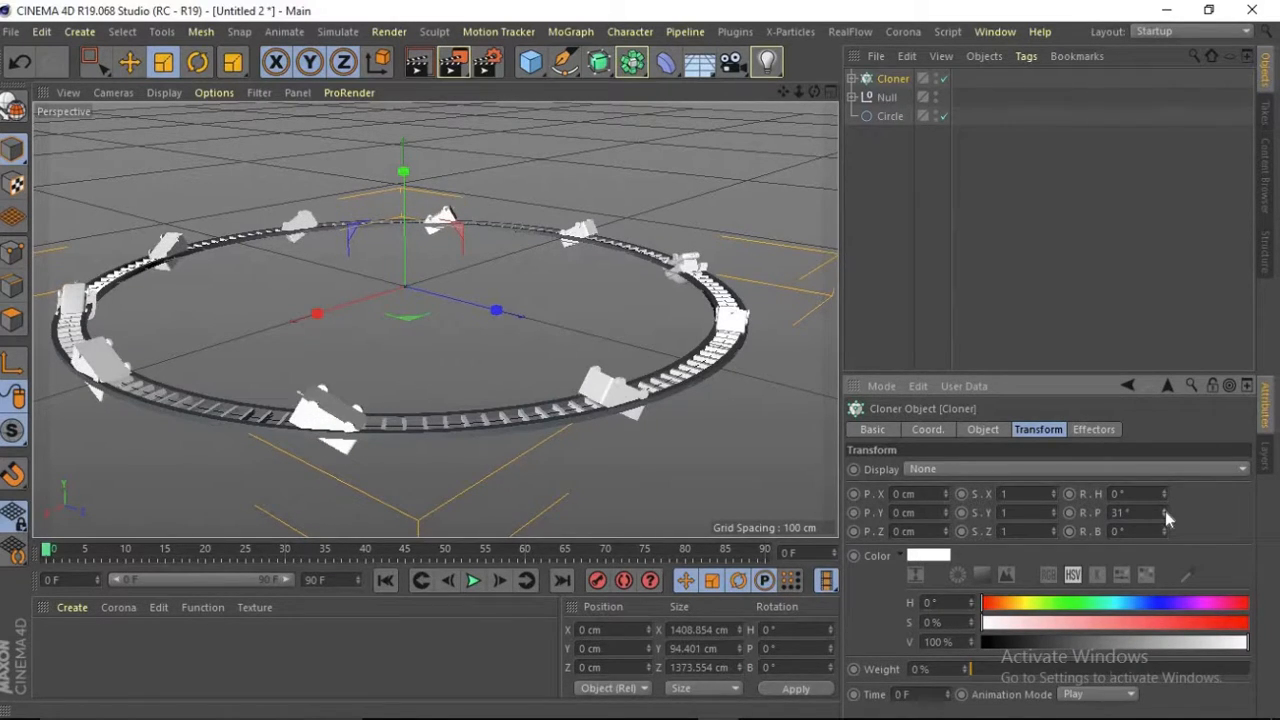
key("ctrl+z")
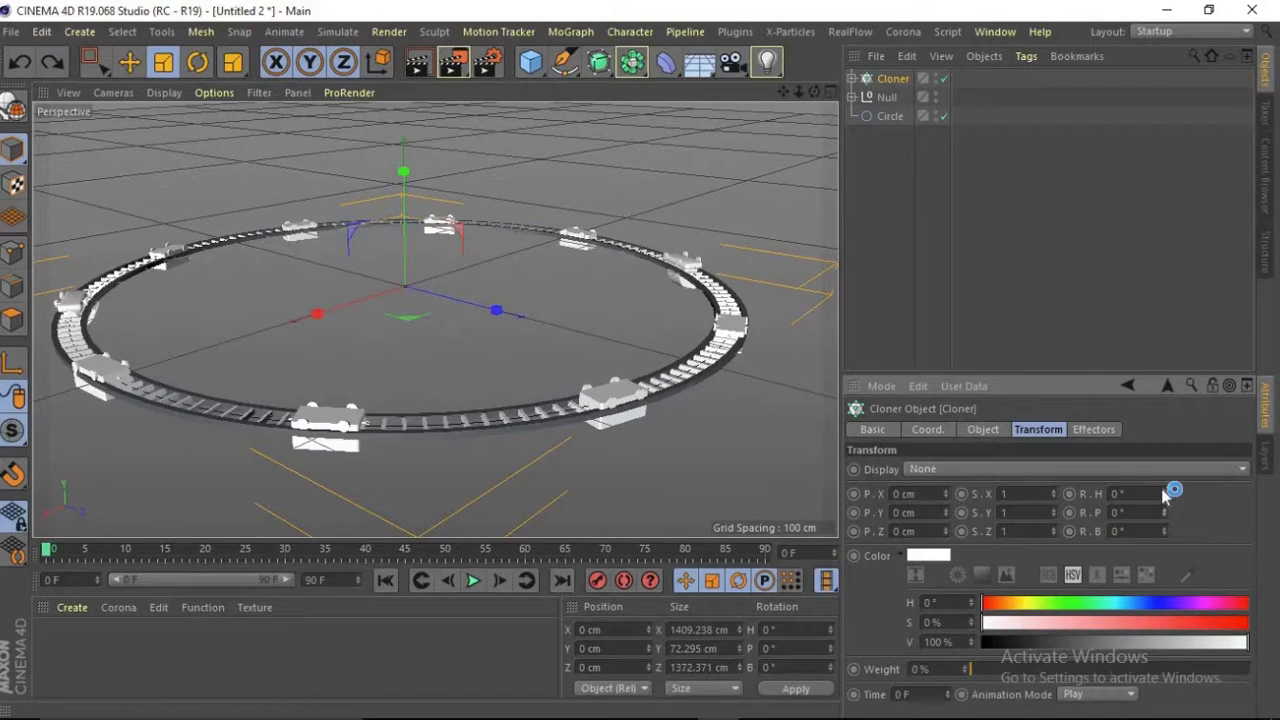
left_click_drag(1165, 494, 1165, 494)
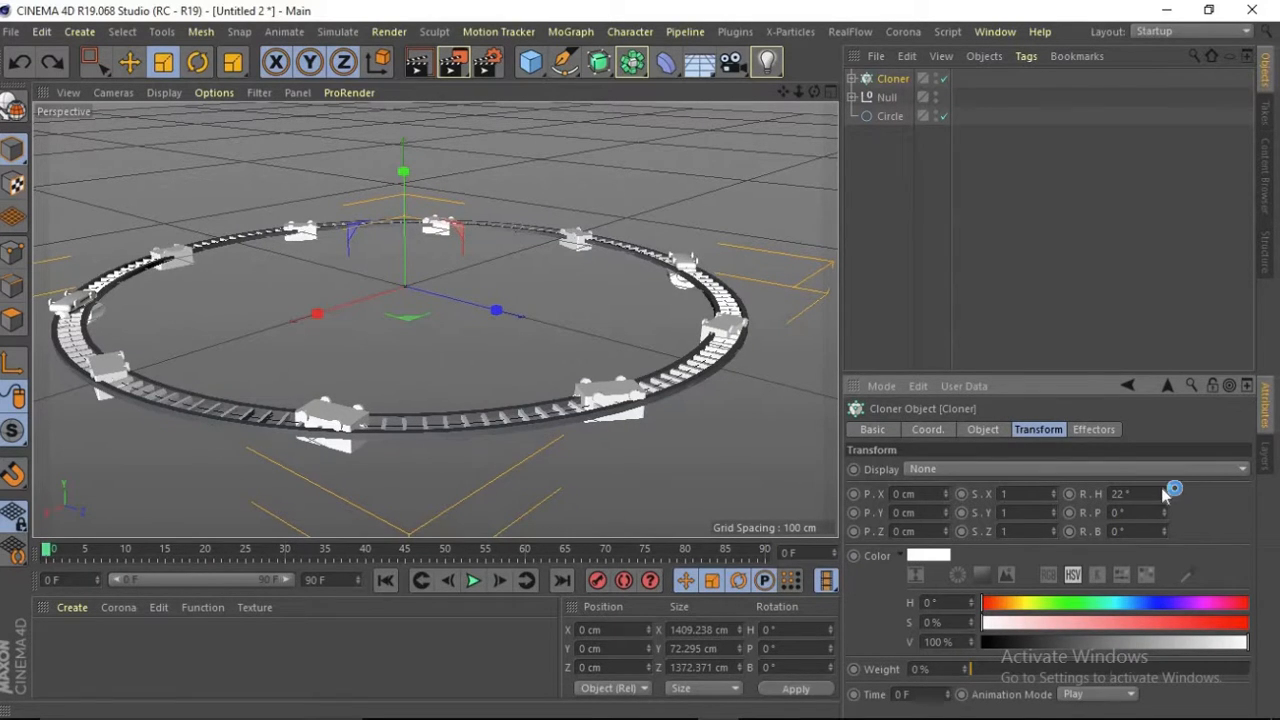
key("ctrl+z")
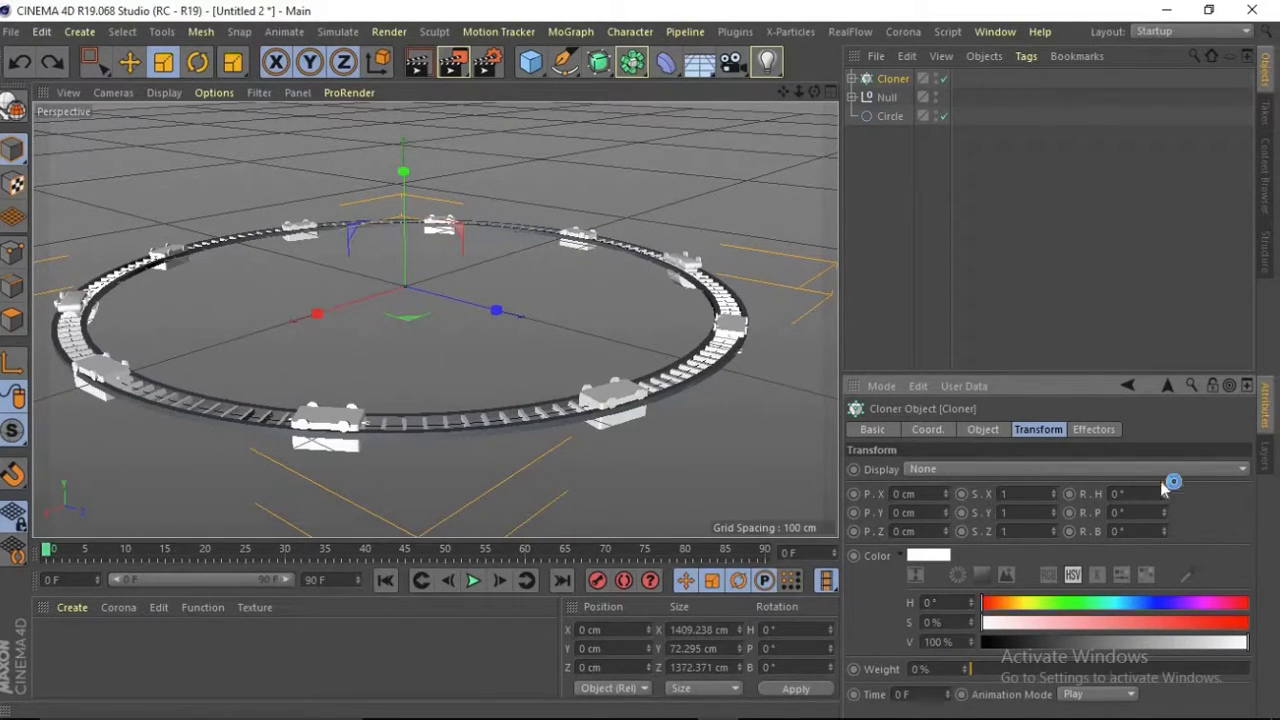
Set the clones' bank rotation (R.B) to 180° in the Cloner's transform
left_click_drag(1164, 532, 1164, 518)
key("ctrl+z")
key("Return")
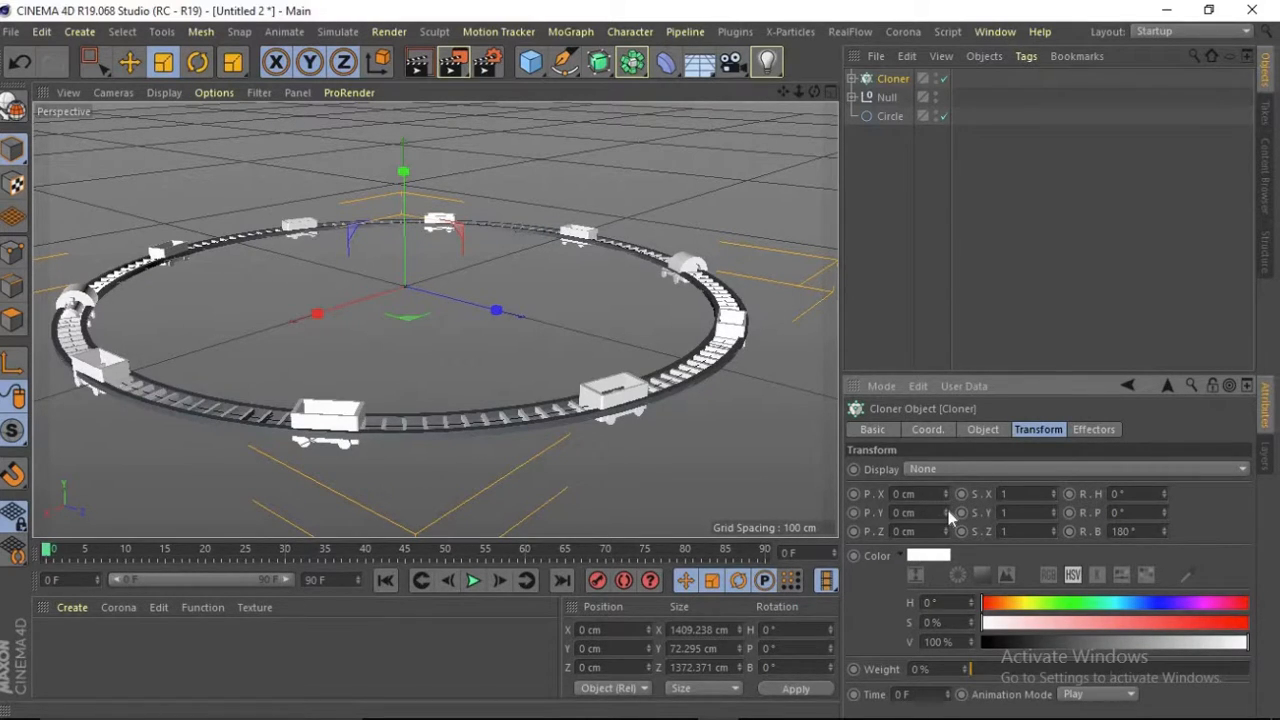
Offset the clones to P.Y -23 cm to seat the wheels on the rails, and check the fit up close
left_click_drag(948, 510, 948, 531)
scroll(343, 387, "up", 3)
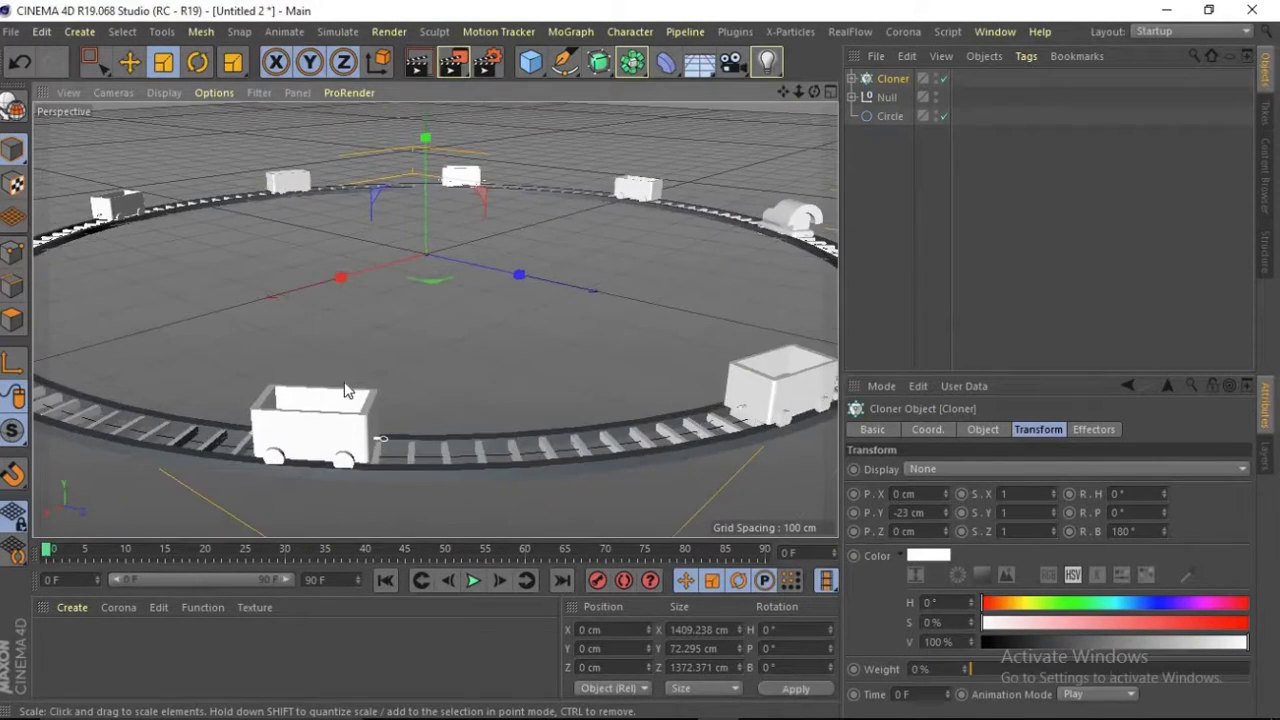
scroll(343, 390, "up", 2)
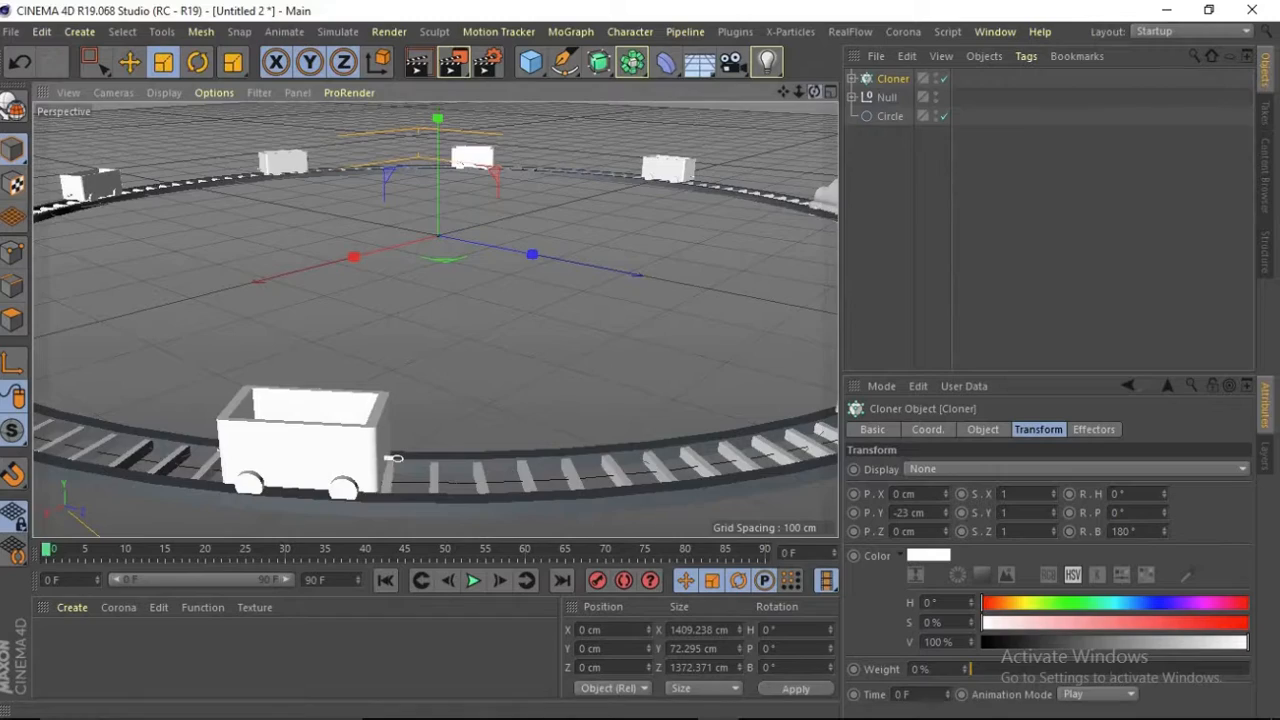
left_click_drag(814, 91, 840, 52)
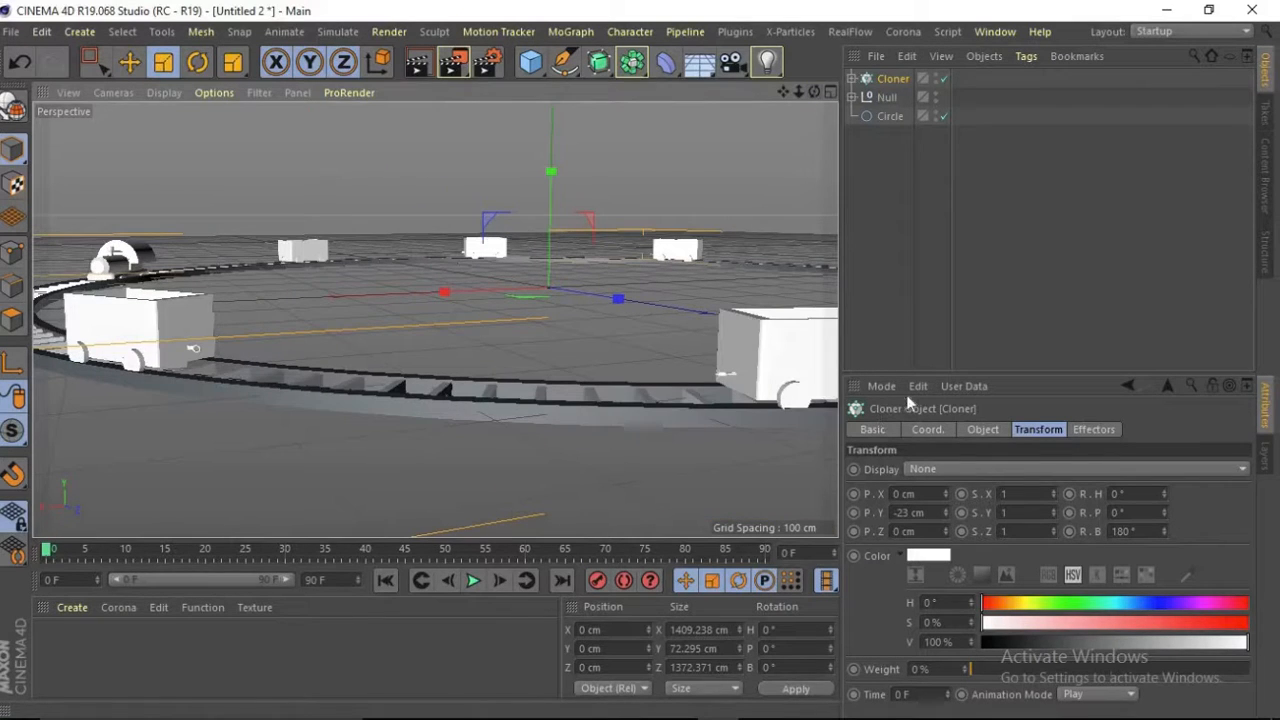
Set the clones' vertical offset P.Y to -26 cm in the Cloner's transform so the wheels rest on the rails
left_click(945, 507)
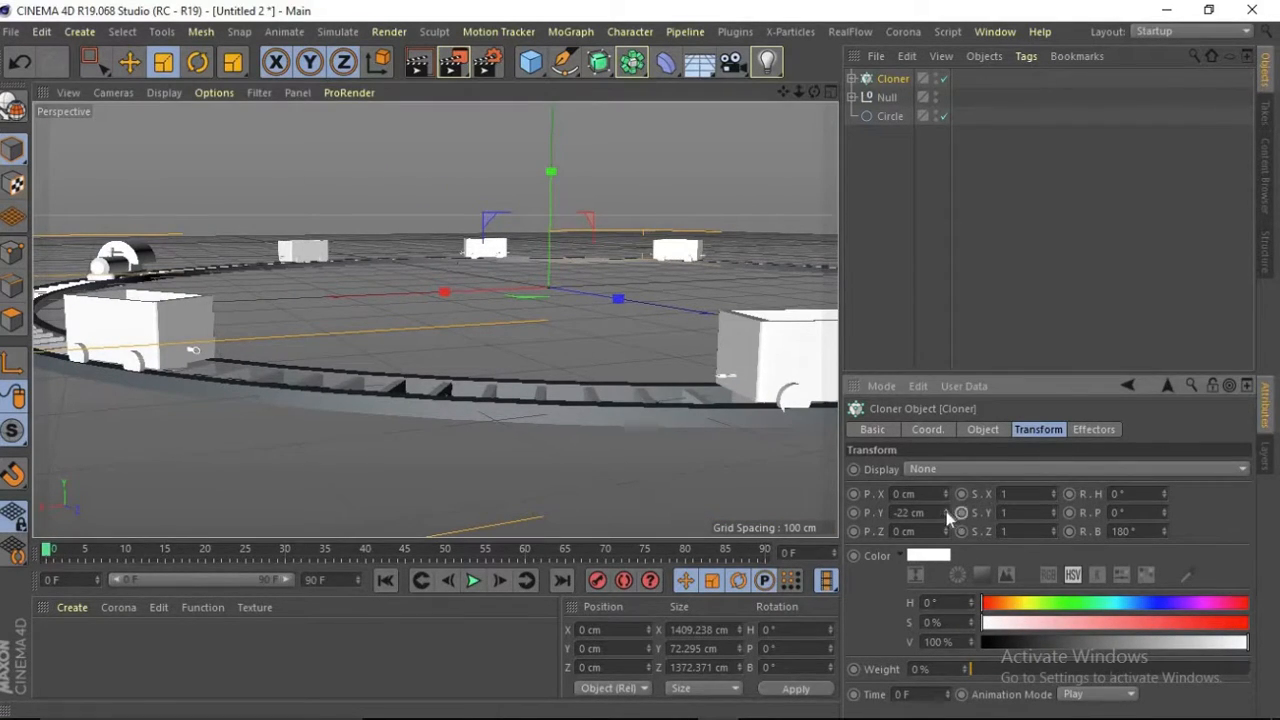
left_click(946, 509)
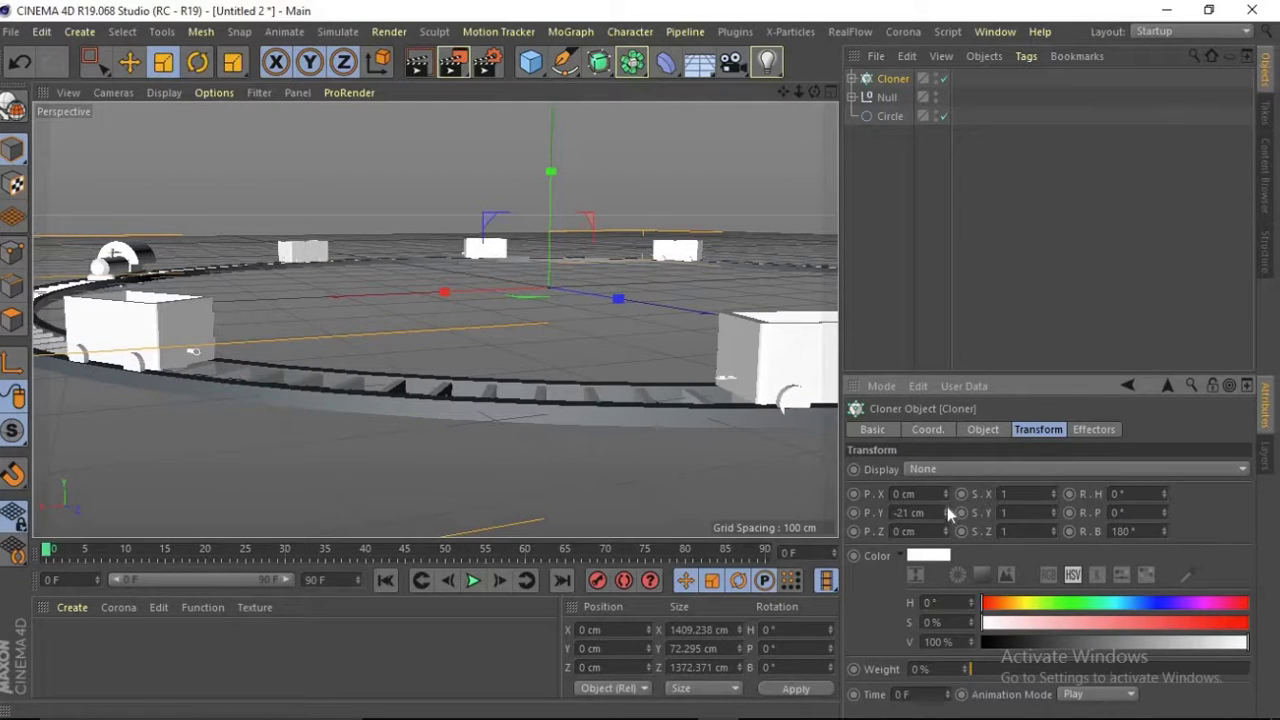
left_click(946, 507)
left_click_drag(946, 509, 946, 514)
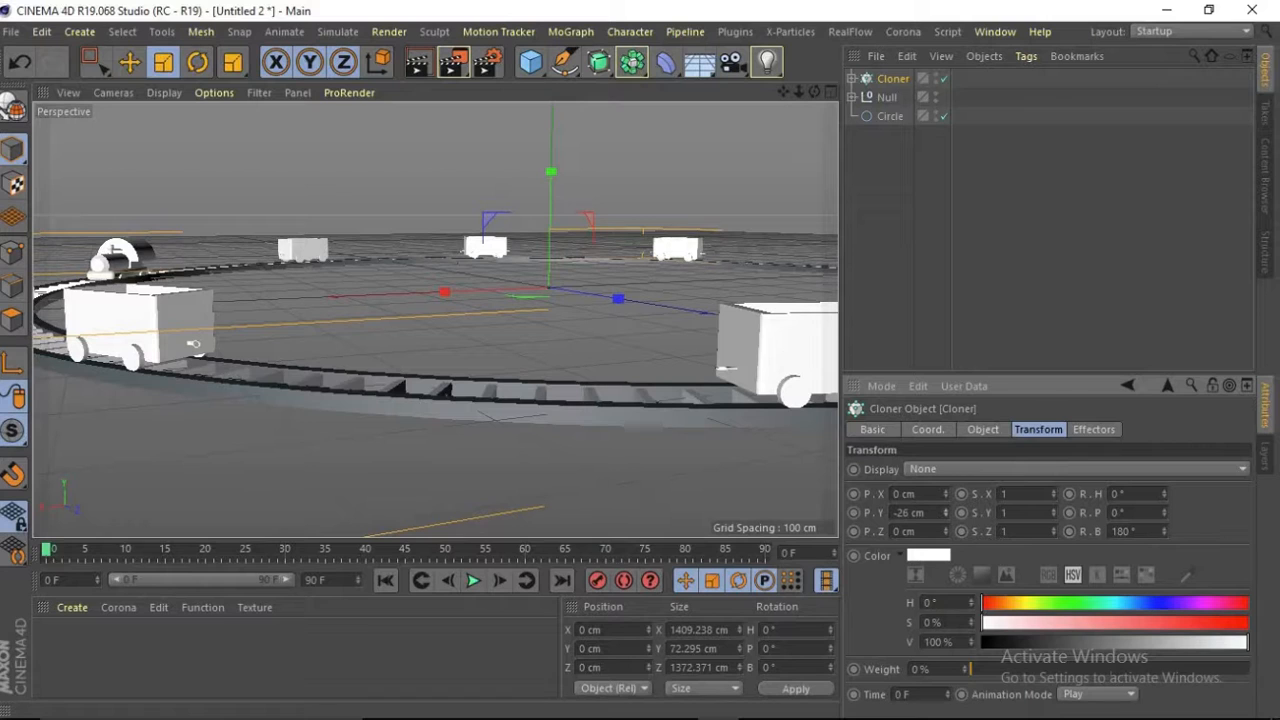
left_click_drag(815, 92, 900, 118)
scroll(574, 230, "down", 9)
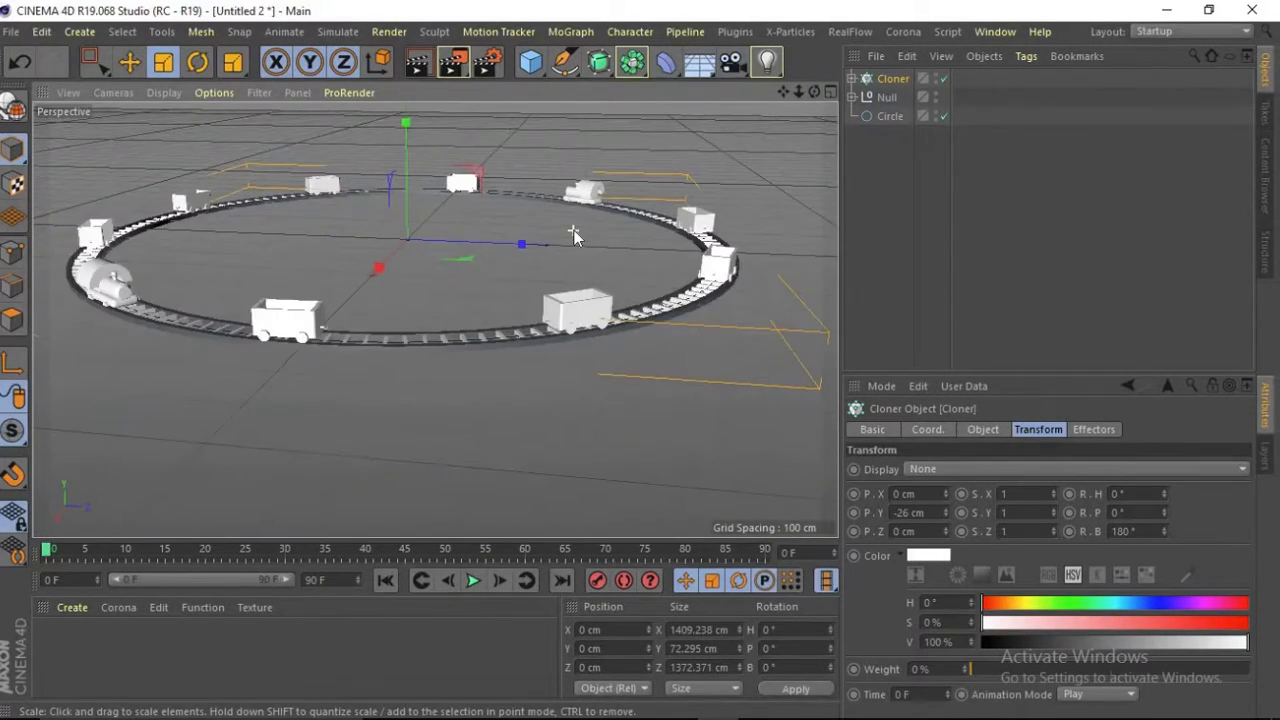
left_click_drag(783, 92, 715, 211)
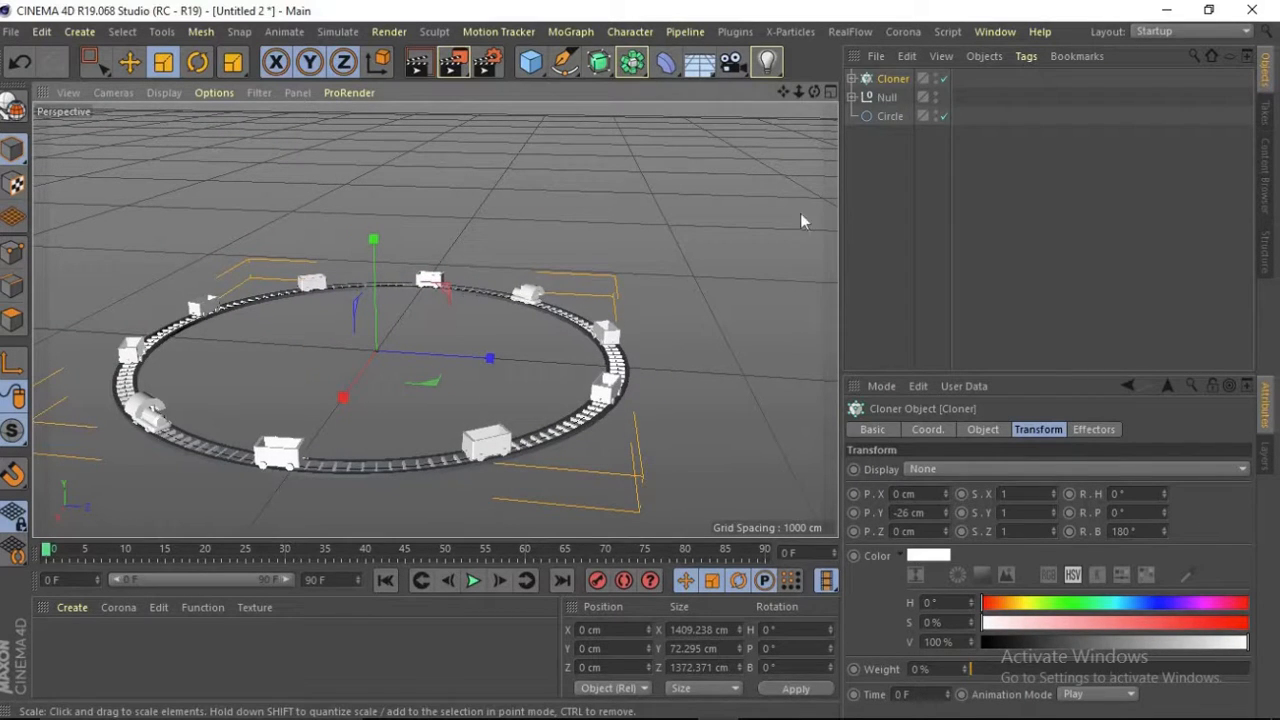
Expand the Cloner and disable it temporarily to examine the original train's head and carriages, re-enabling it after the check
left_click(852, 78)
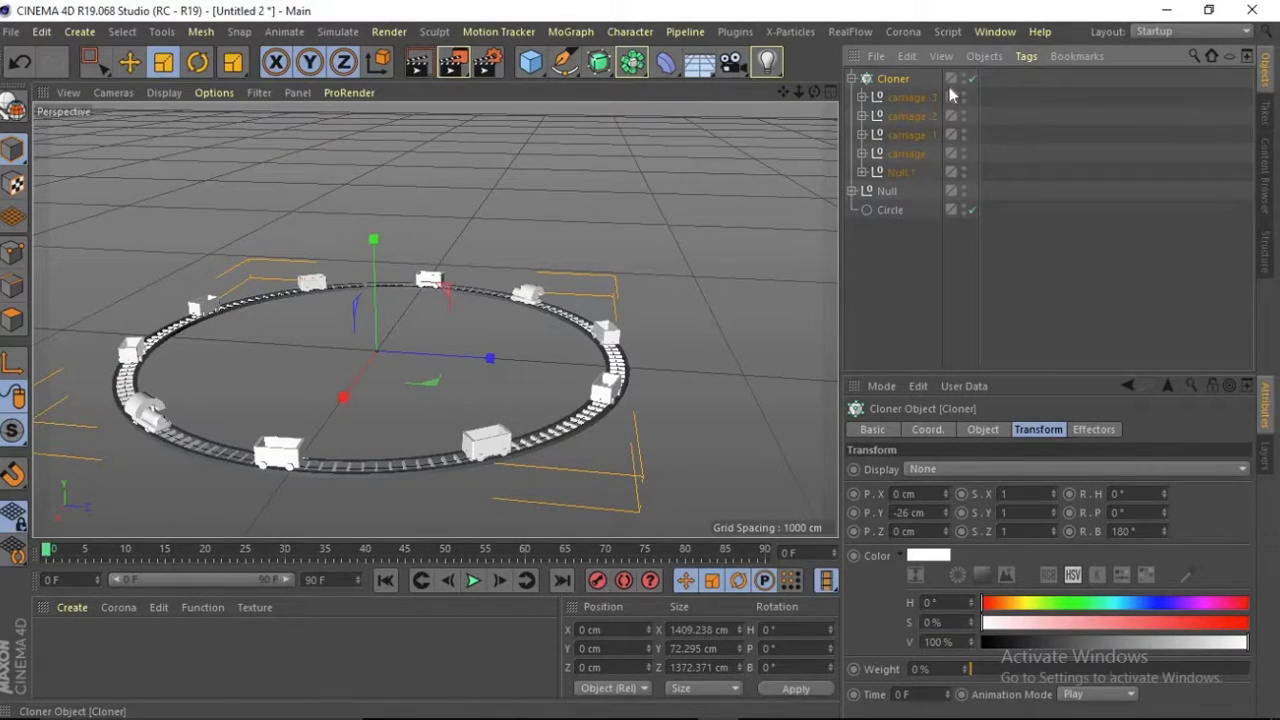
left_click(971, 79)
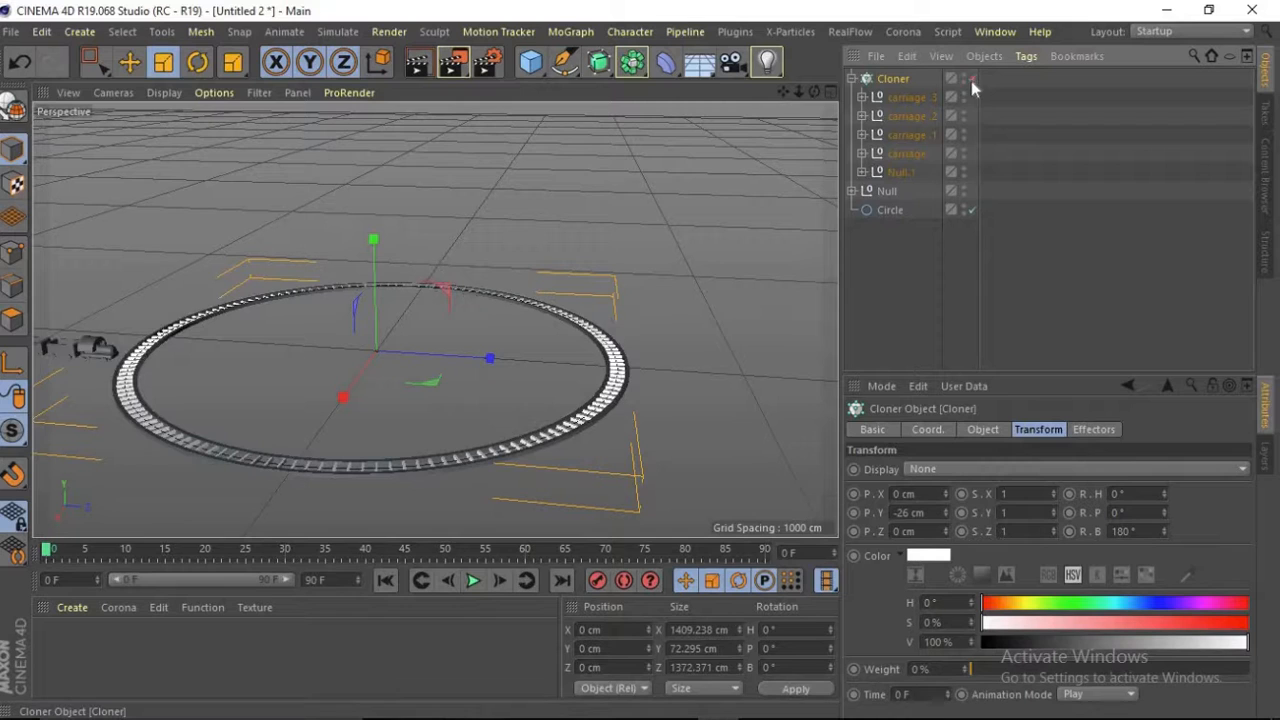
left_click_drag(784, 93, 1069, 94)
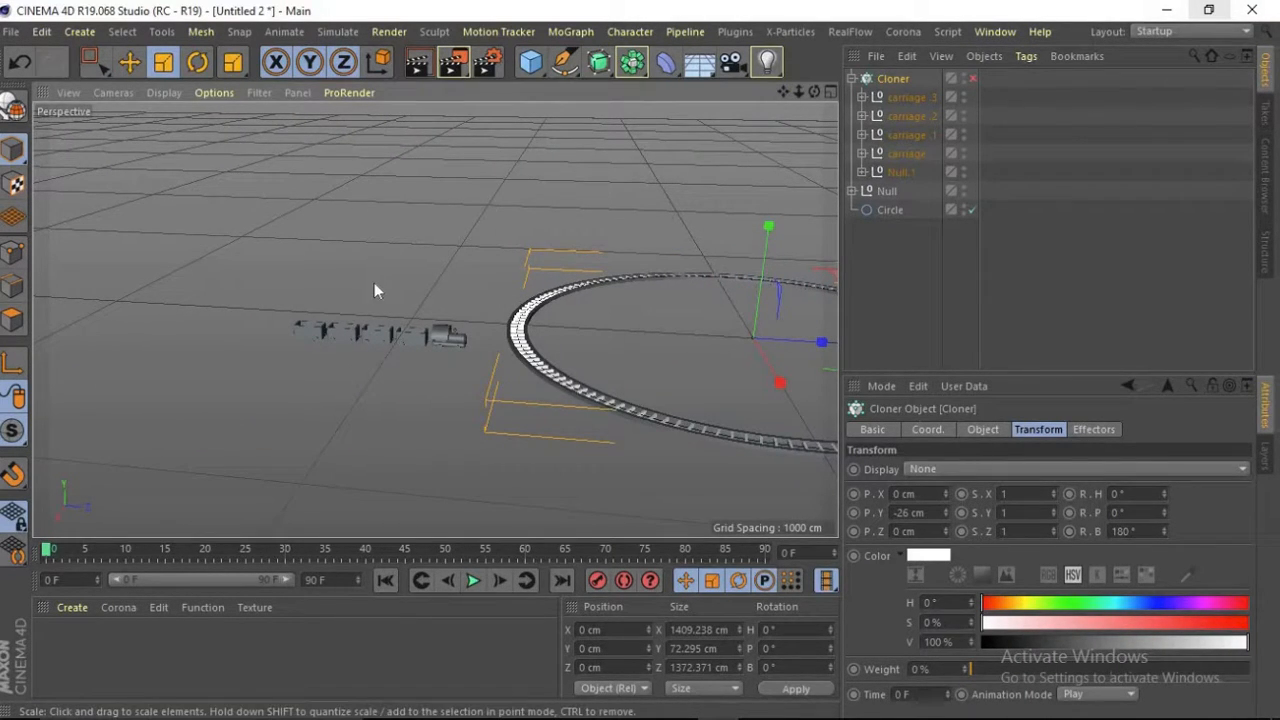
scroll(409, 351, "up", 8)
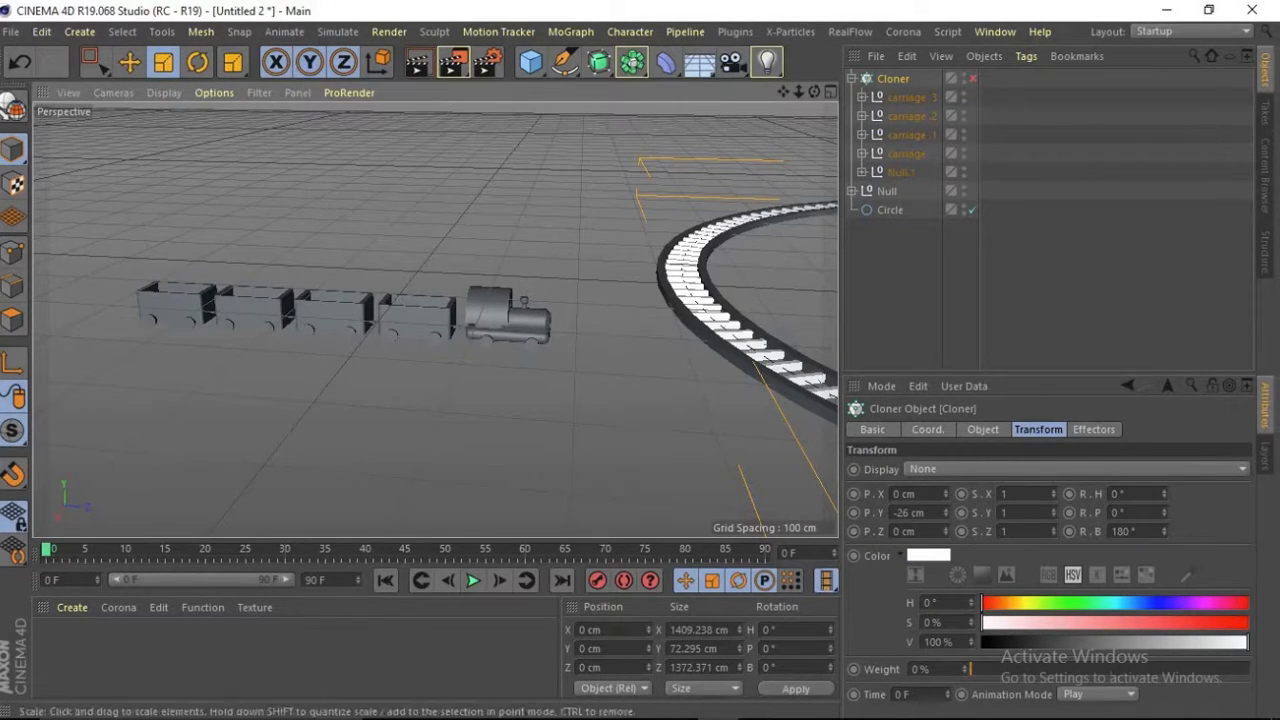
left_click(973, 77)
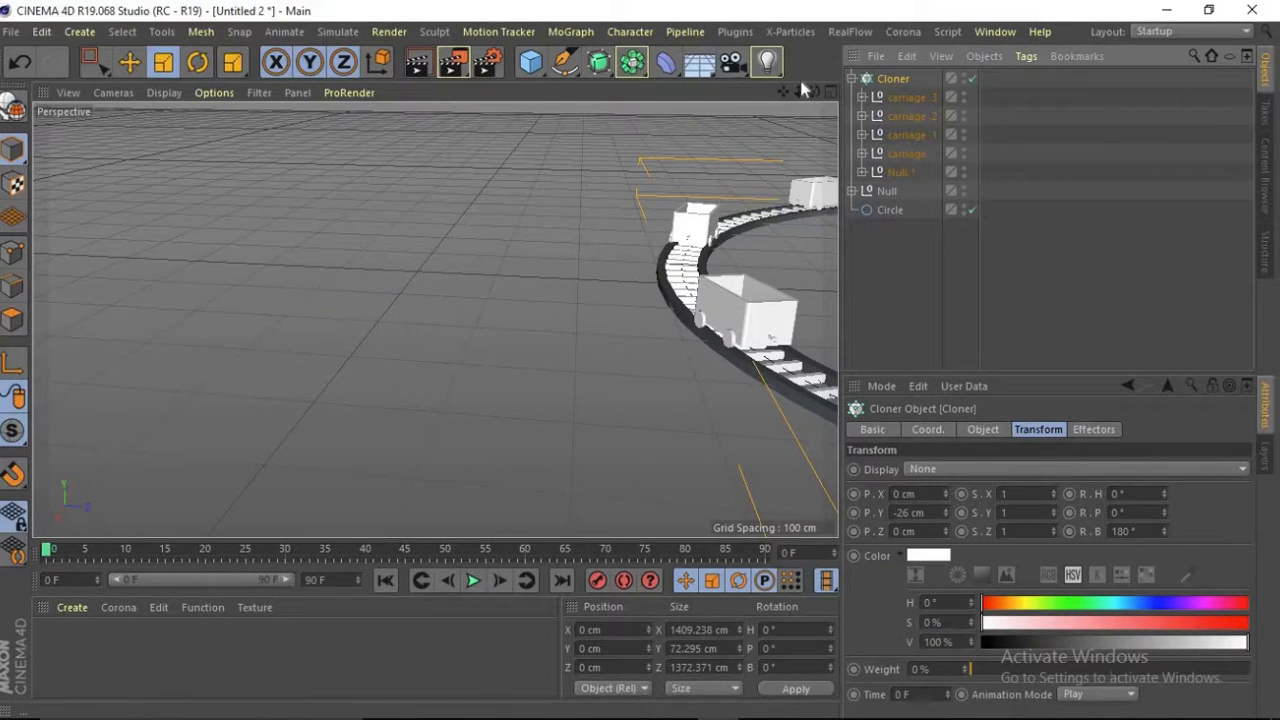
left_click_drag(783, 92, 340, 108)
scroll(626, 292, "down", 3)
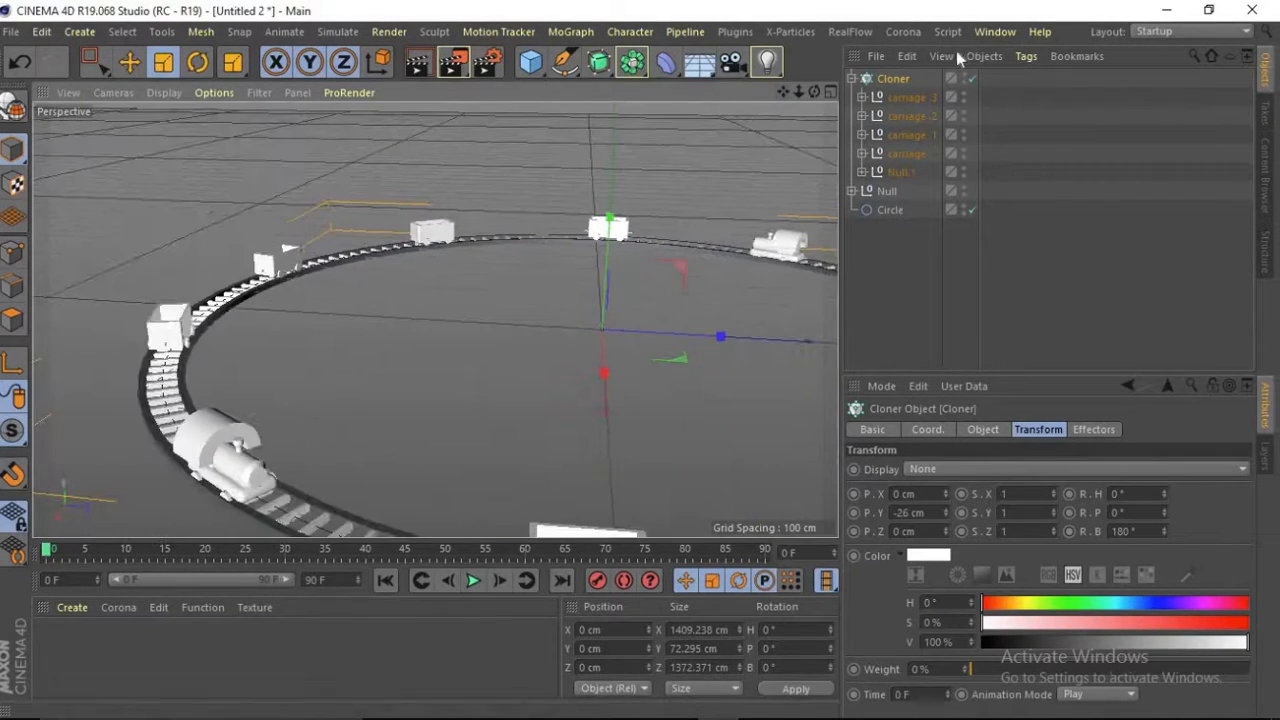
Set the Cloner's Count to 5 to match the train head and its four carriages
left_click(985, 430)
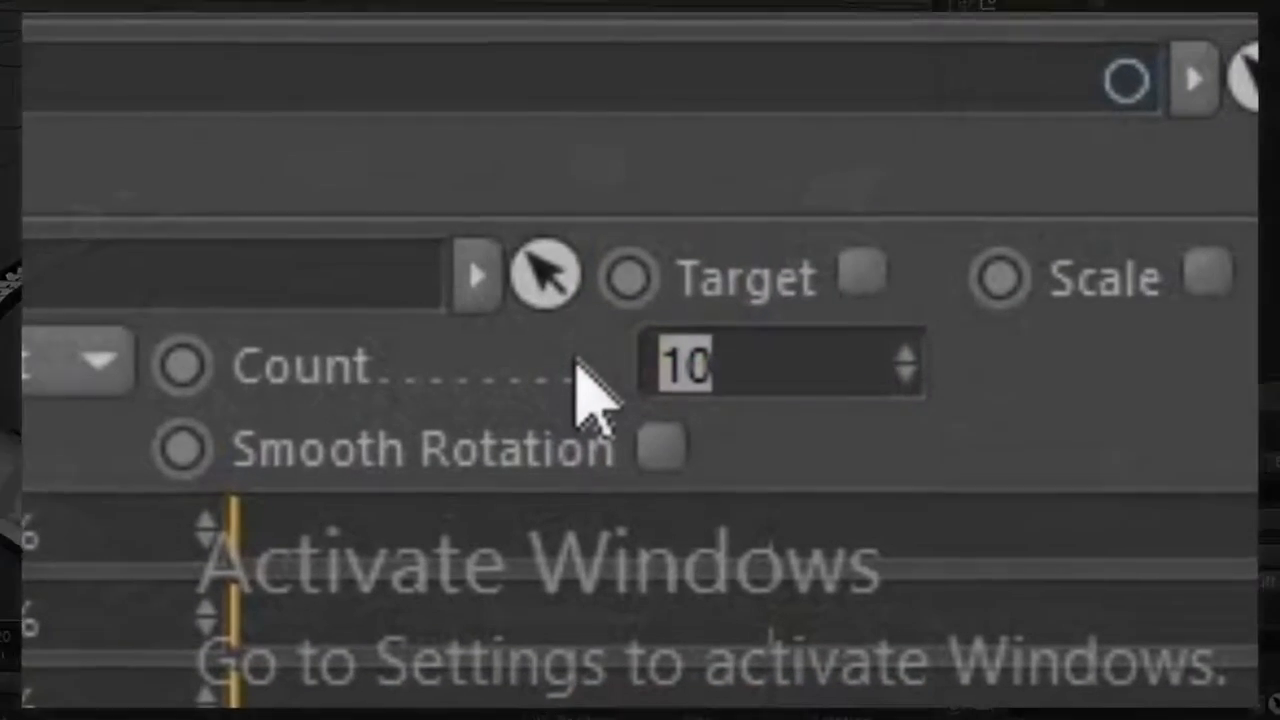
type("5")
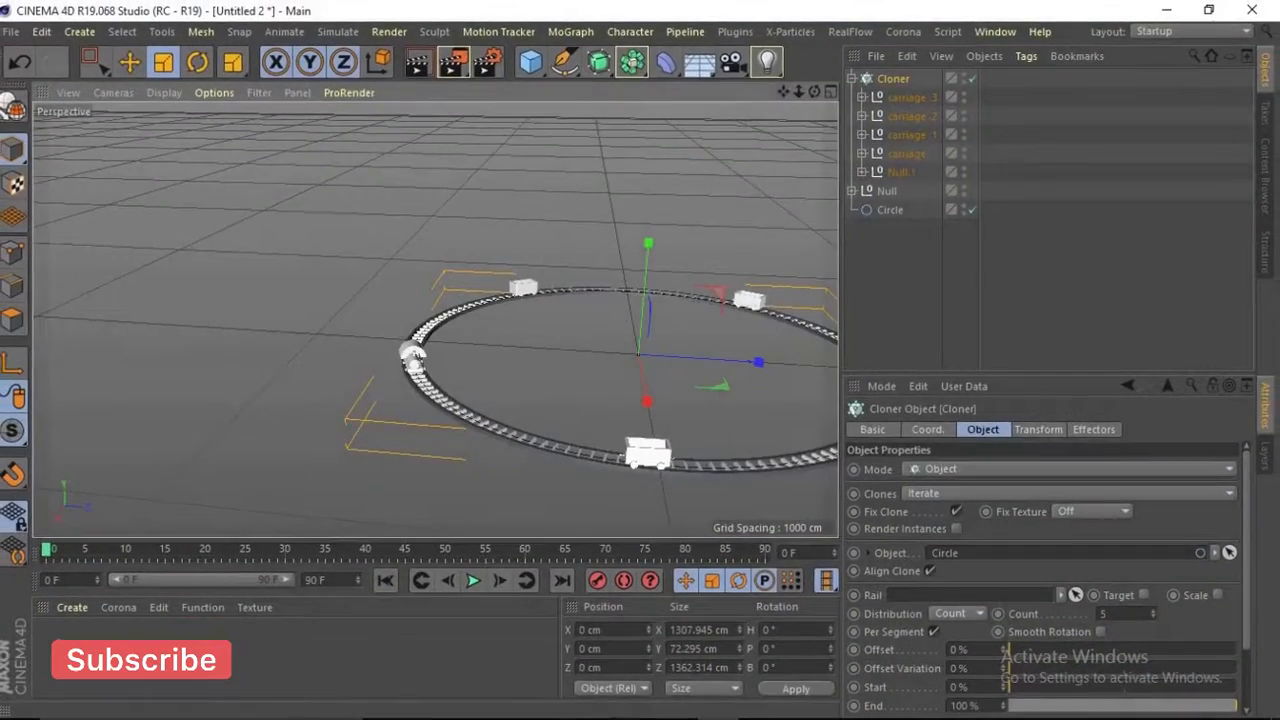
left_click_drag(820, 23, 500, 10)
left_click_drag(435, 321, 437, 326)
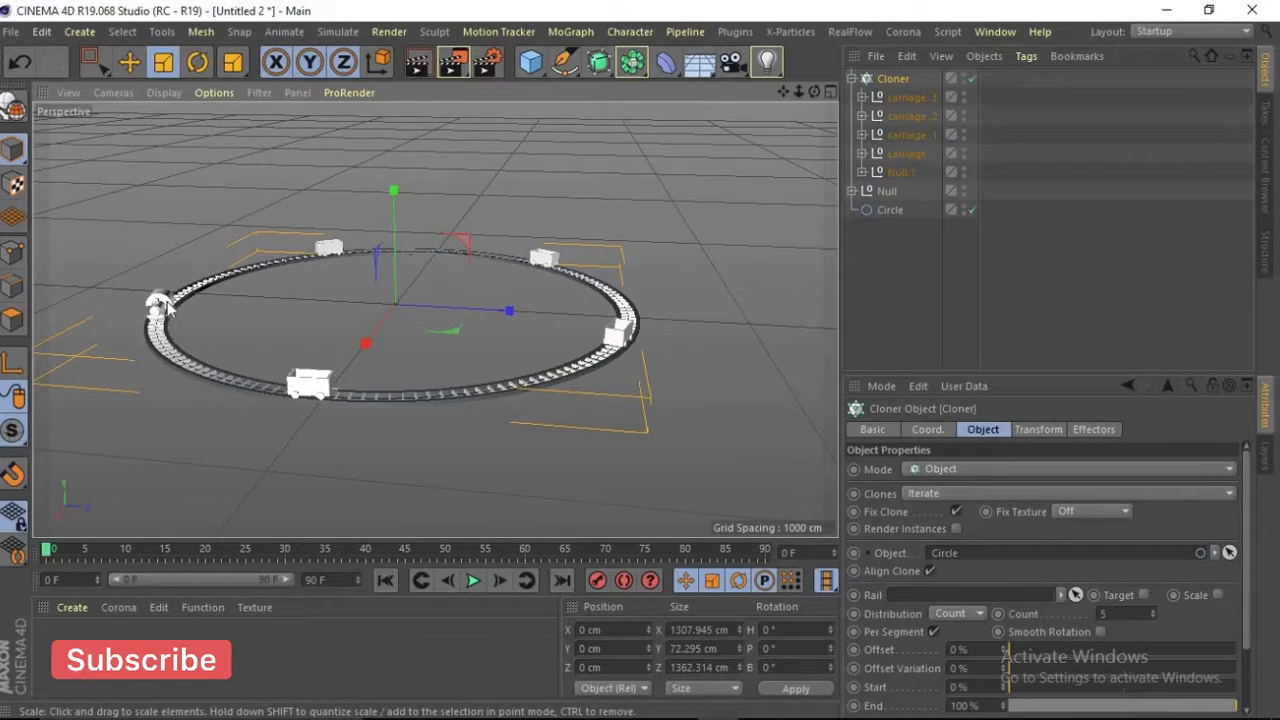
scroll(163, 306, "up", 5)
scroll(222, 276, "down", 5)
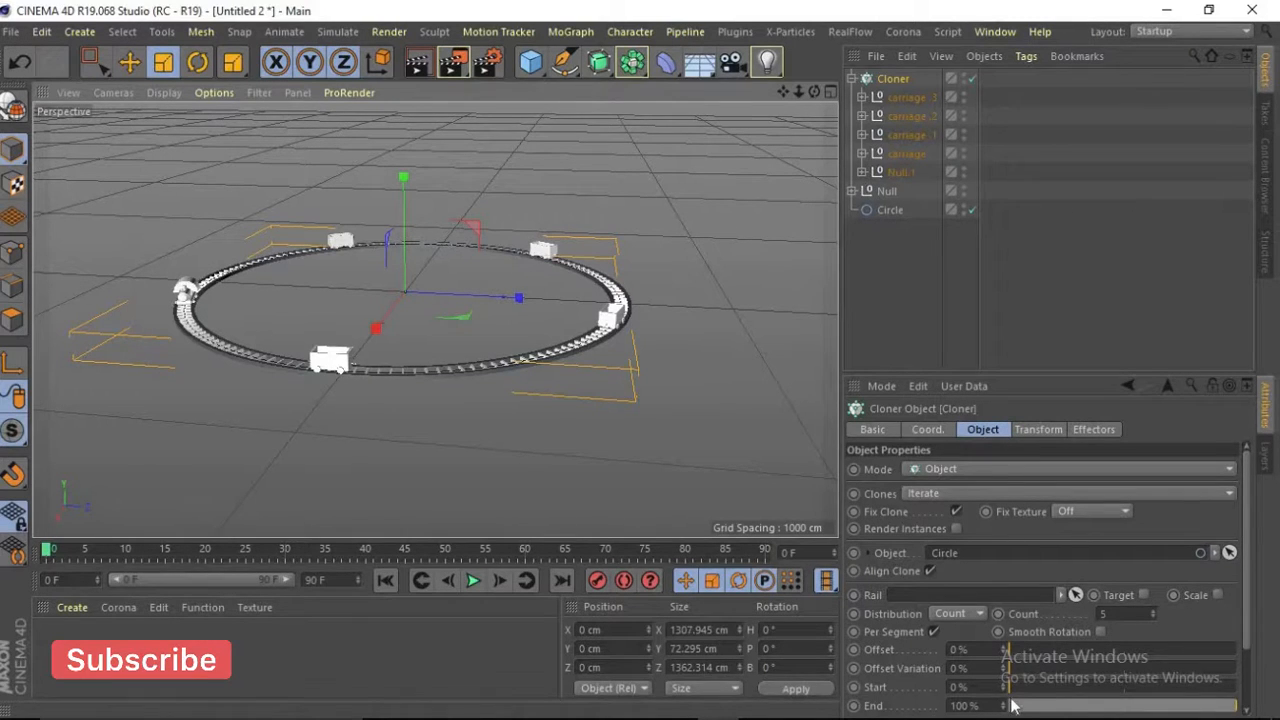
Set the Cloner's Start to 86% to bunch the clones into one train, and check the spacing up close
left_click_drag(1018, 688, 1206, 663)
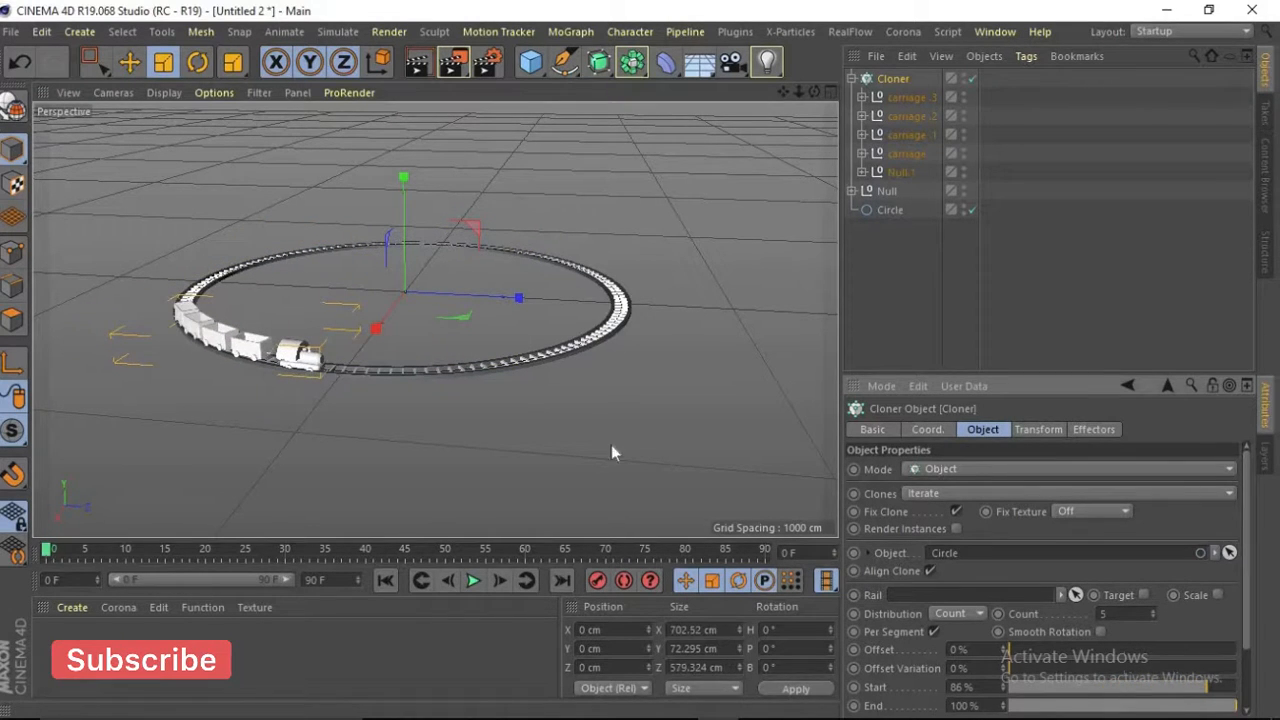
scroll(229, 349, "up", 5)
scroll(229, 349, "up", 5)
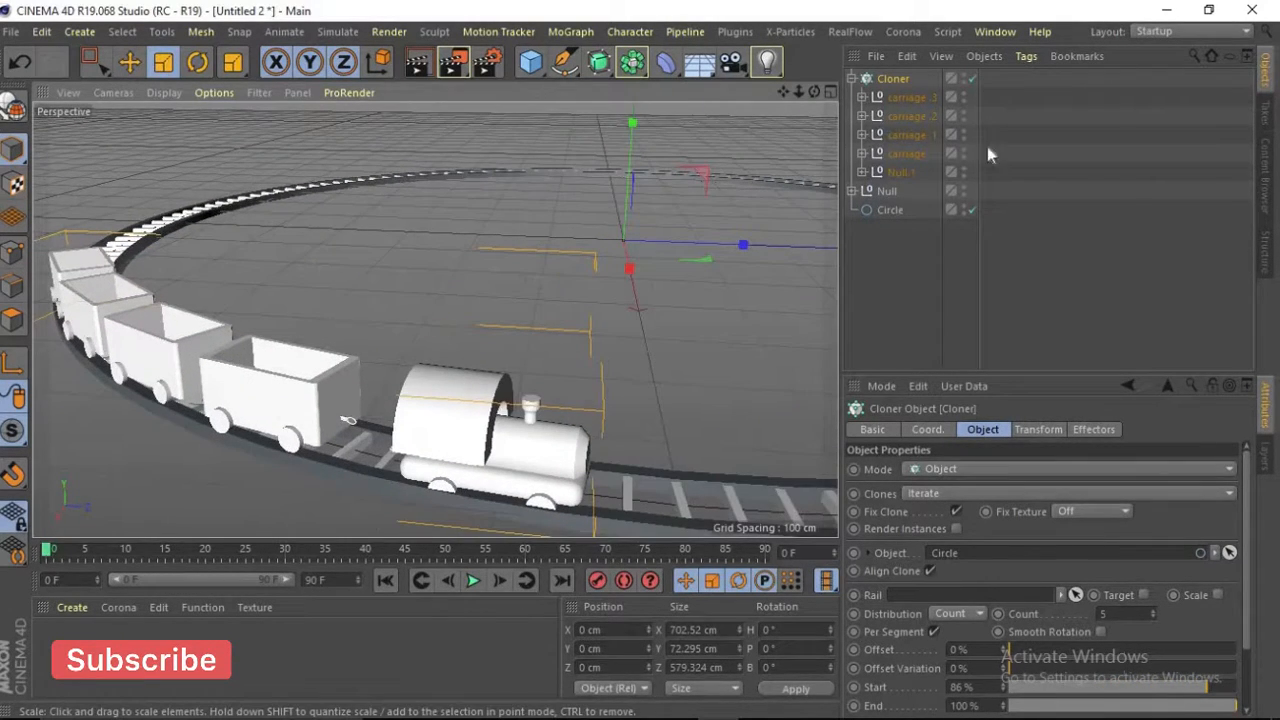
left_click_drag(815, 91, 808, 196)
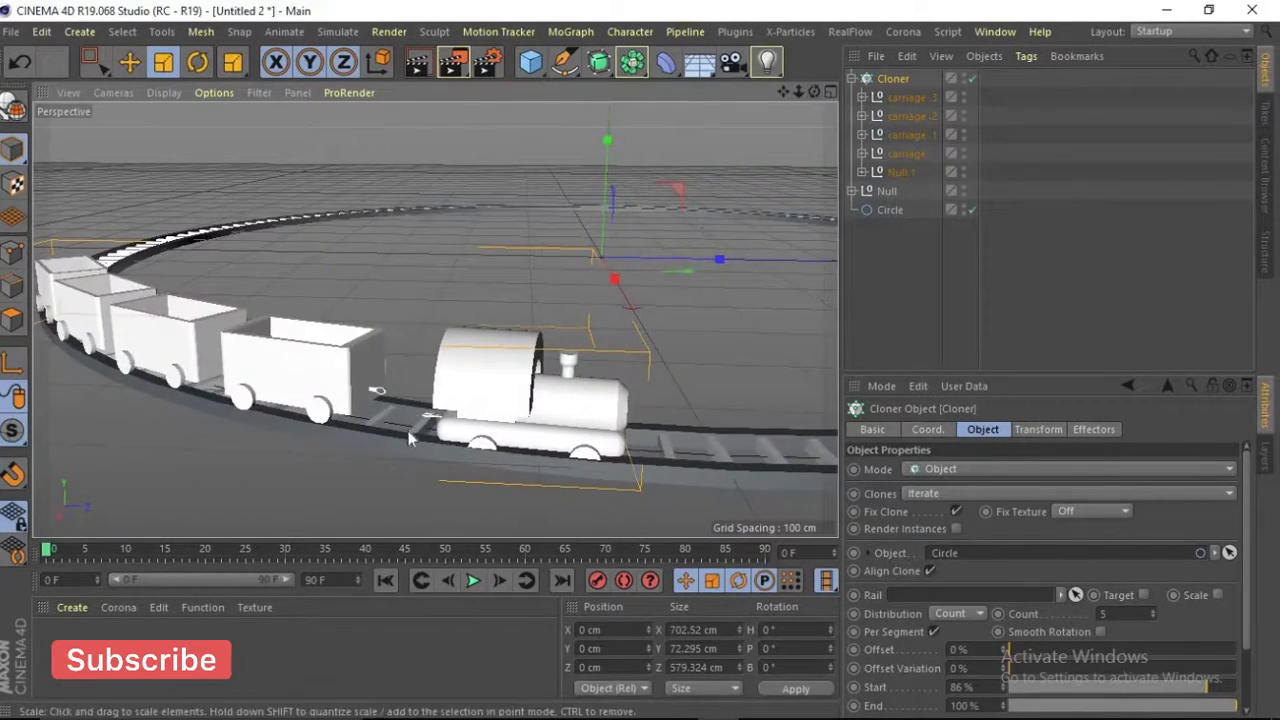
left_click(912, 270)
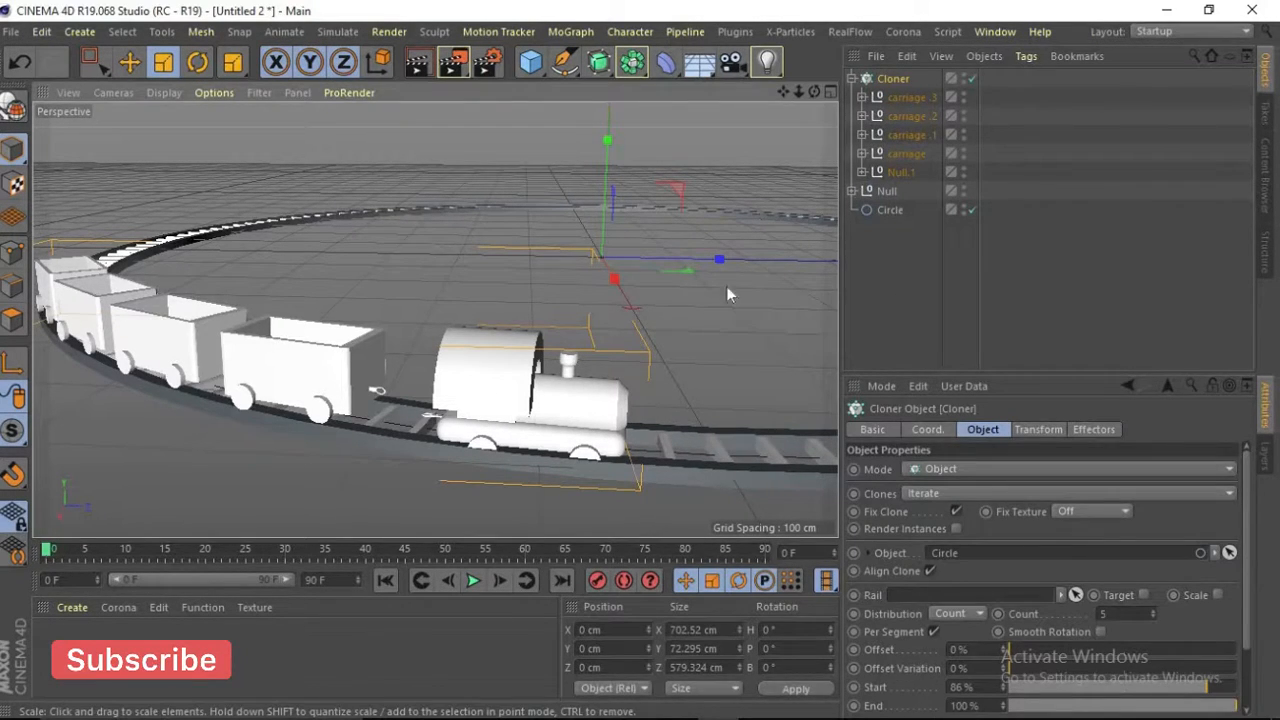
Try moving the whole Cloner upward along the Y axis, and undo the move
left_click(123, 69)
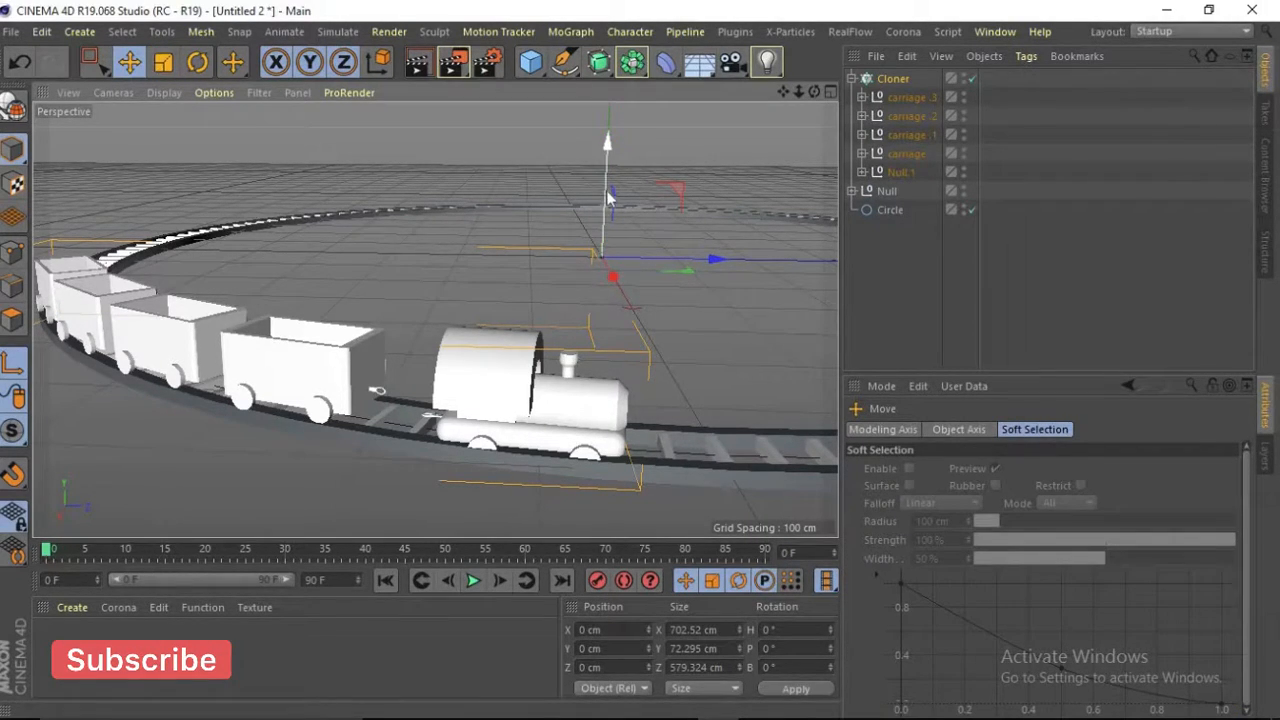
left_click_drag(601, 197, 597, 152)
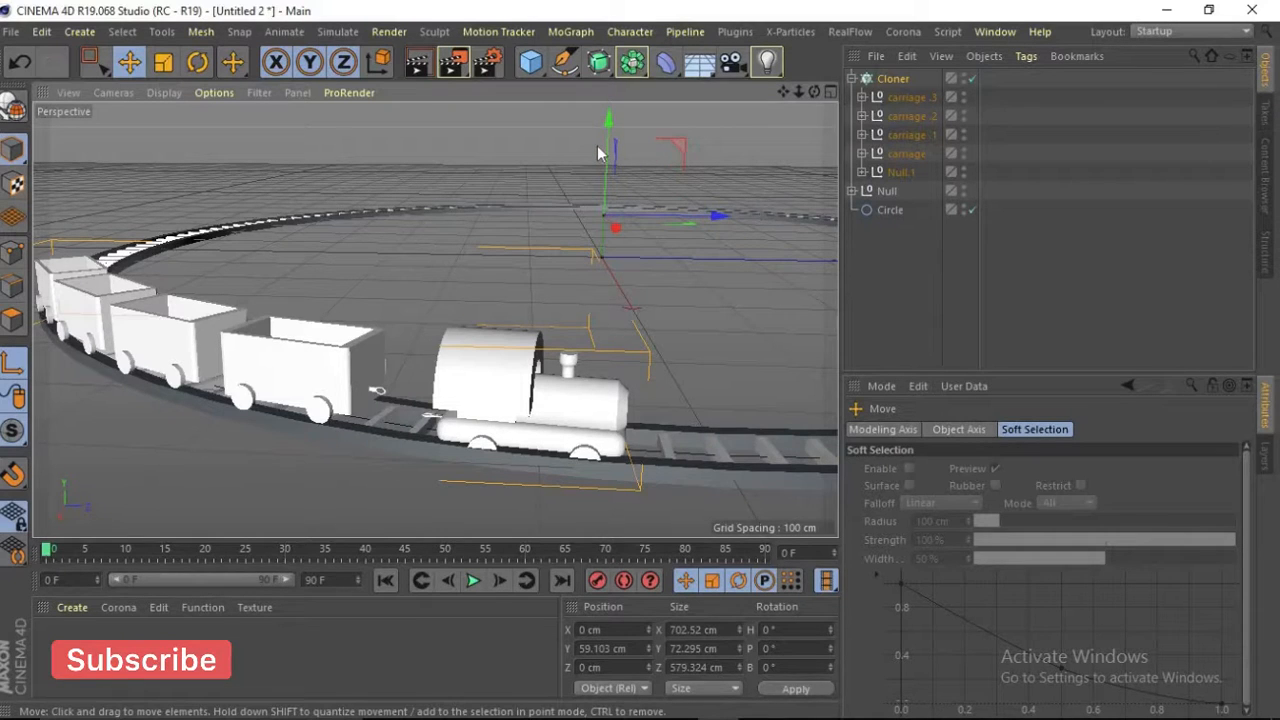
key("ctrl+z")
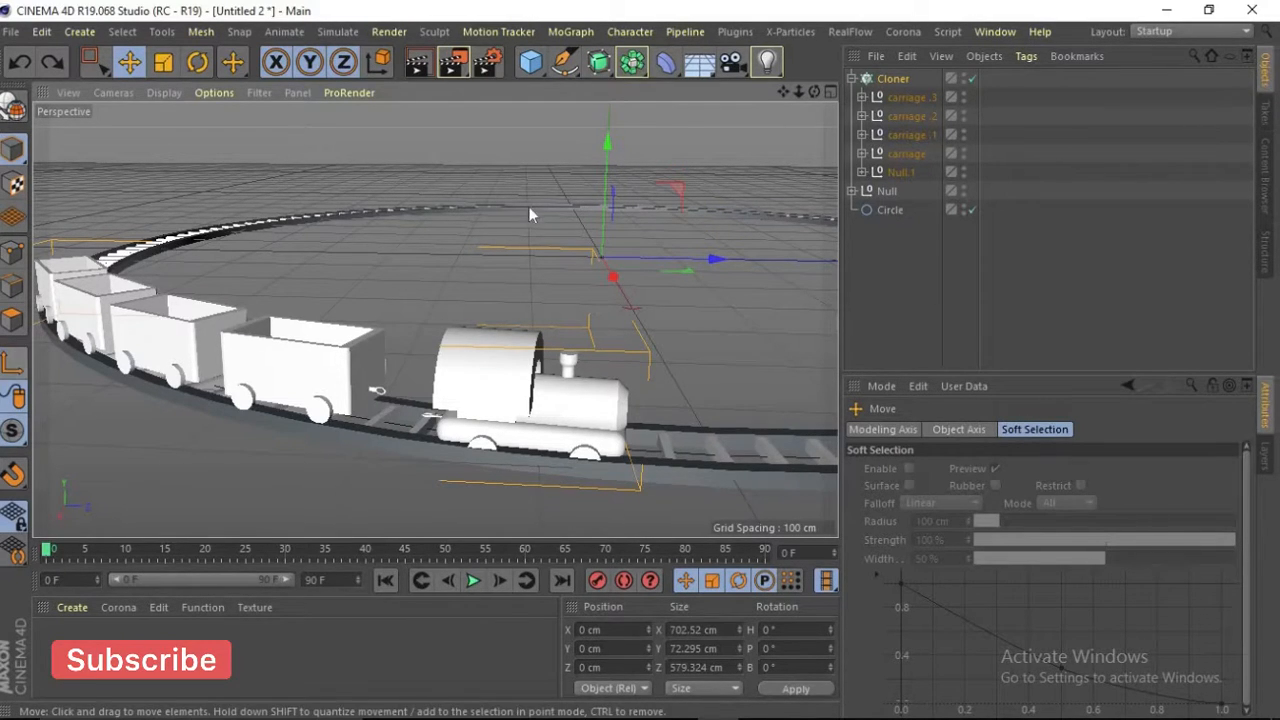
Move the train head (Null.1) vertically to about Y -65.2 cm so its wheels sit on the rails
left_click(902, 171)
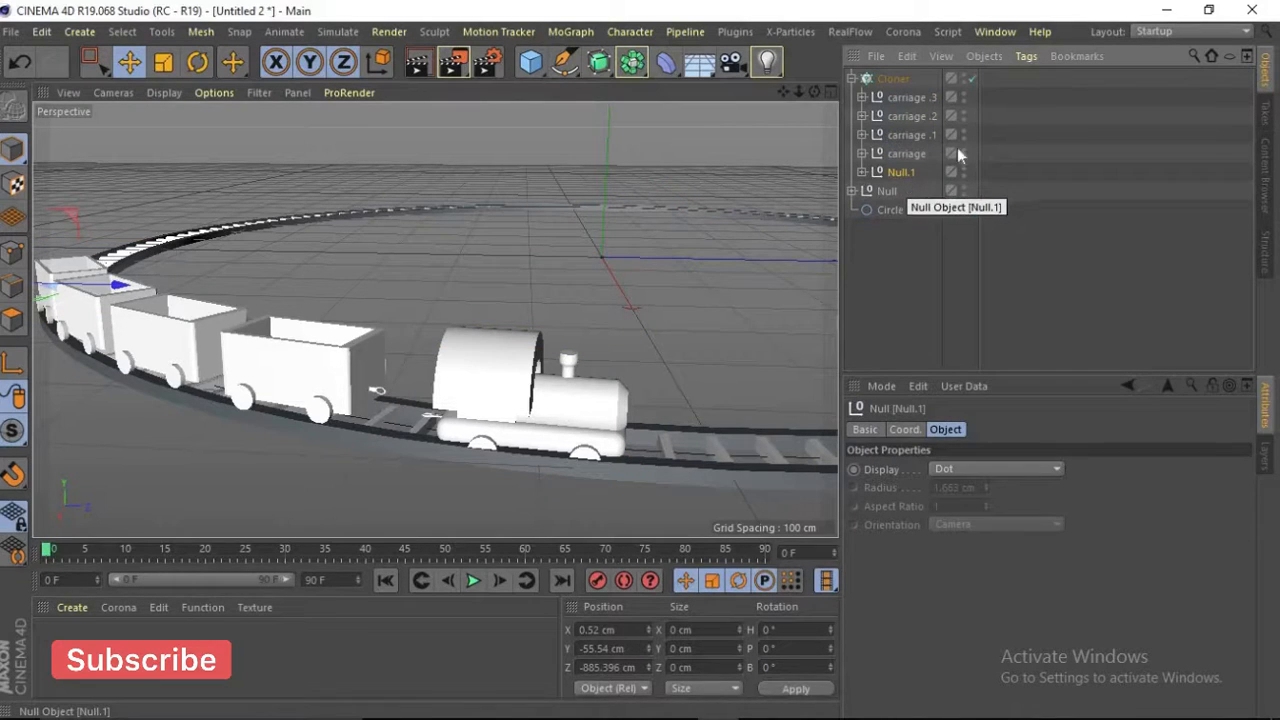
left_click(971, 78)
scroll(396, 322, "down", 3)
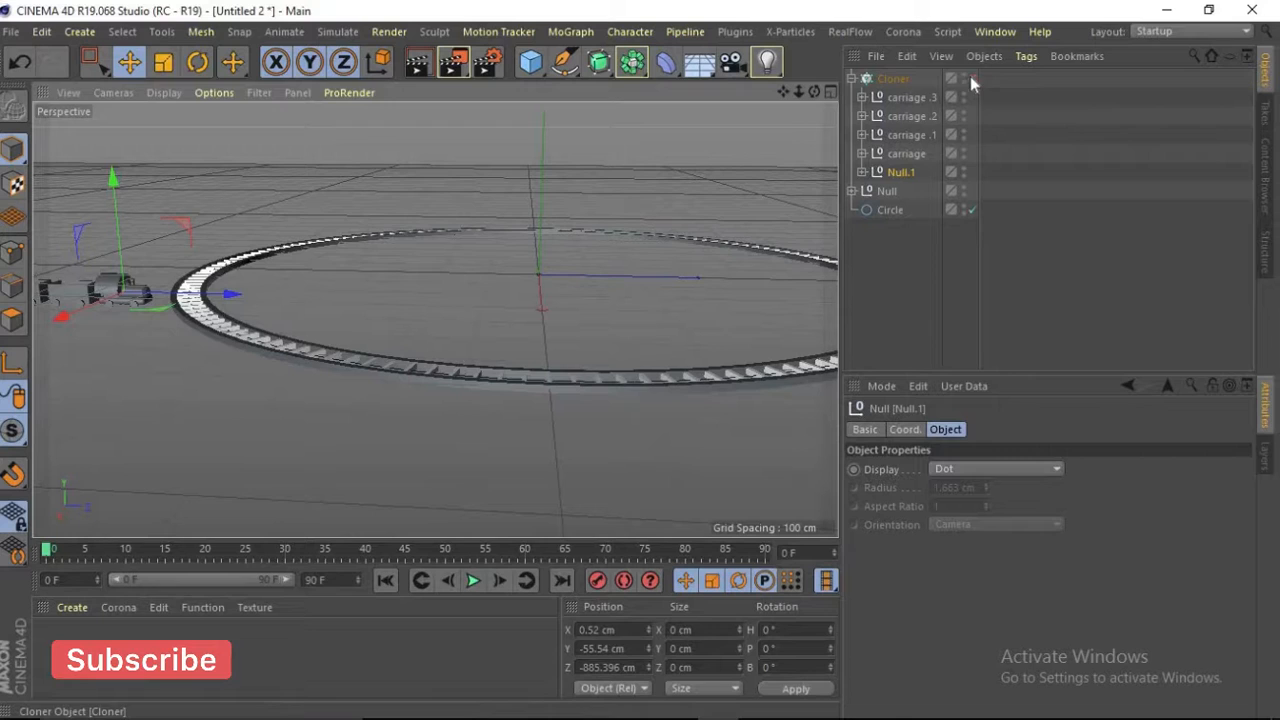
left_click(971, 78)
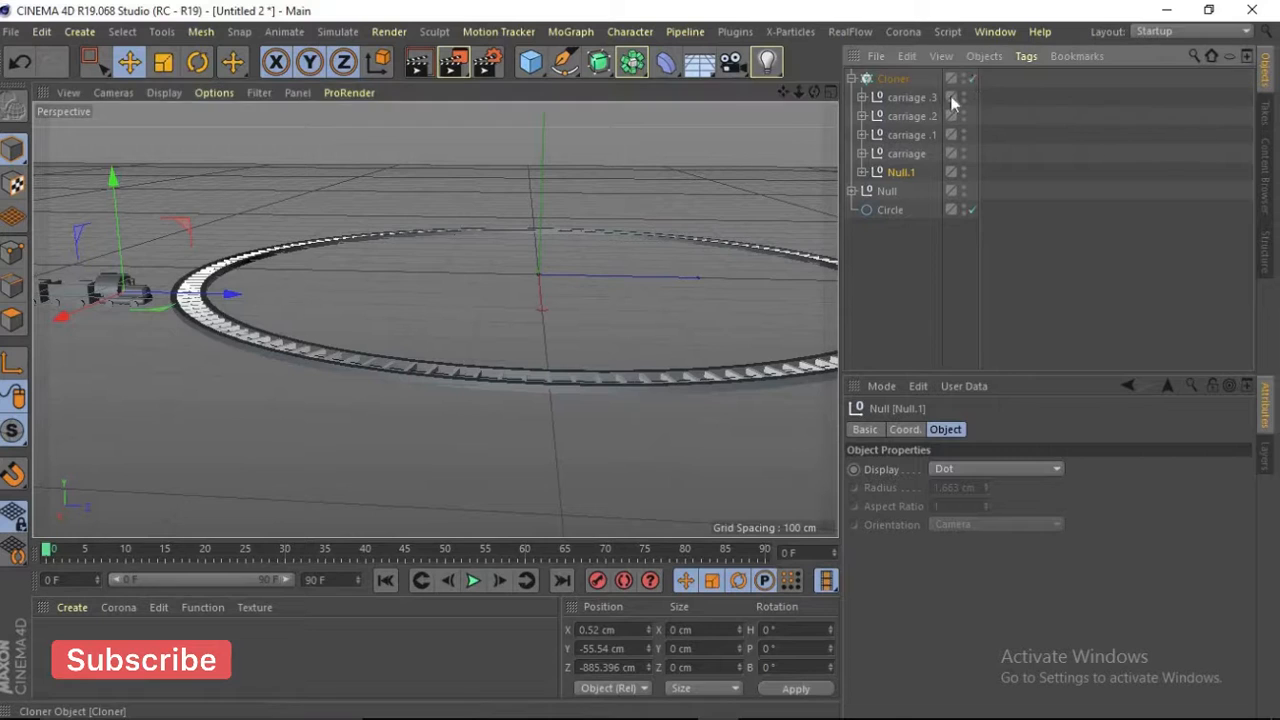
scroll(601, 248, "up", 3)
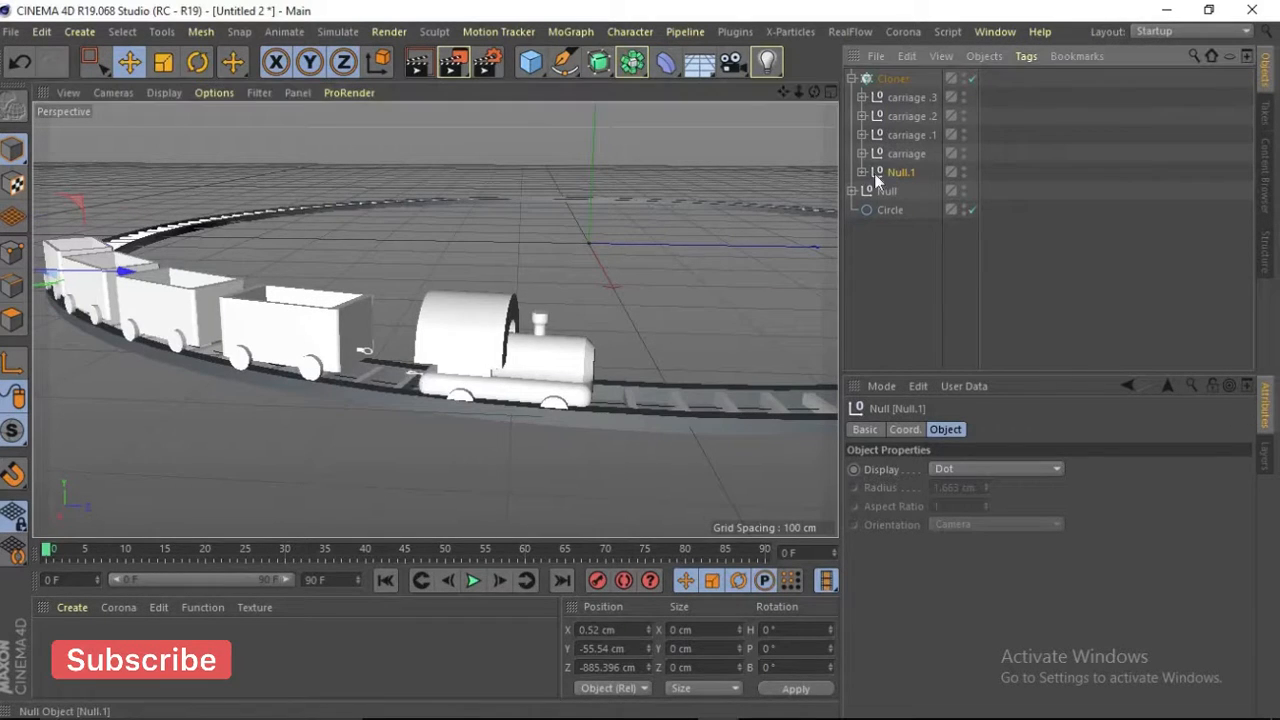
left_click_drag(780, 94, 272, 139)
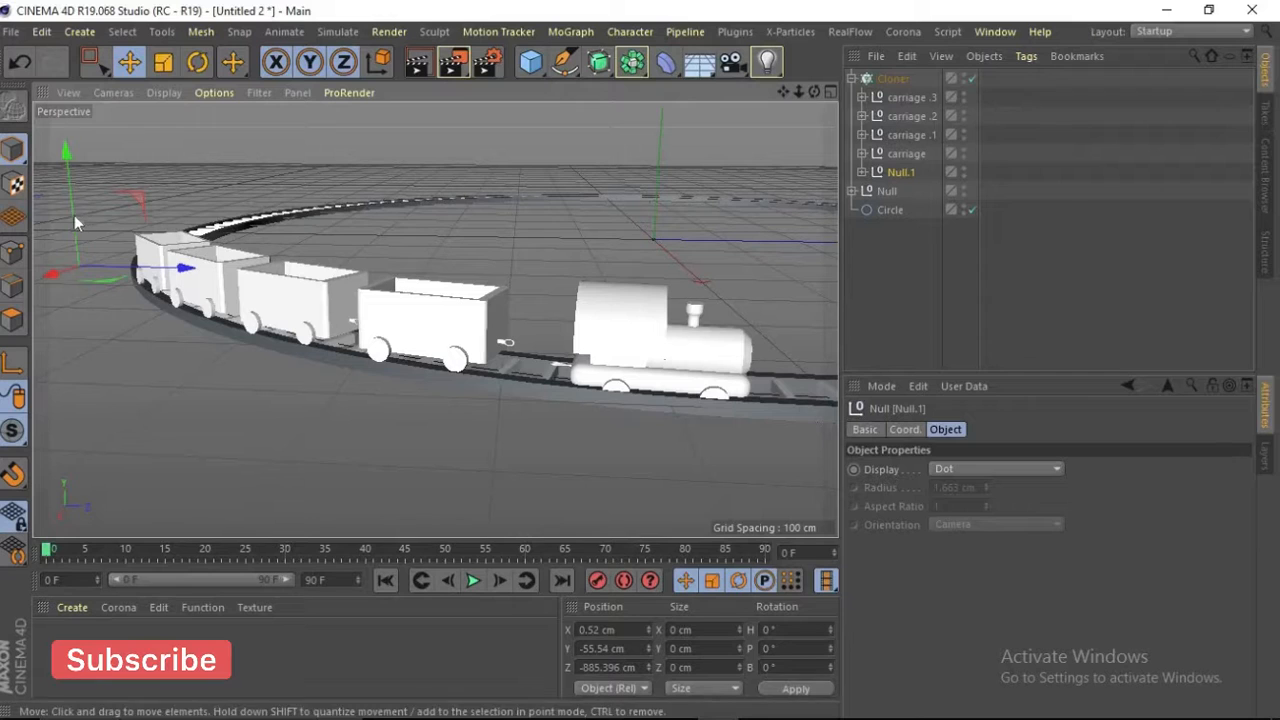
mouse_move(74, 215)
left_mouse_down()
mouse_move(75, 178)
mouse_move(82, 209)
left_mouse_up()
key("ctrl+z")
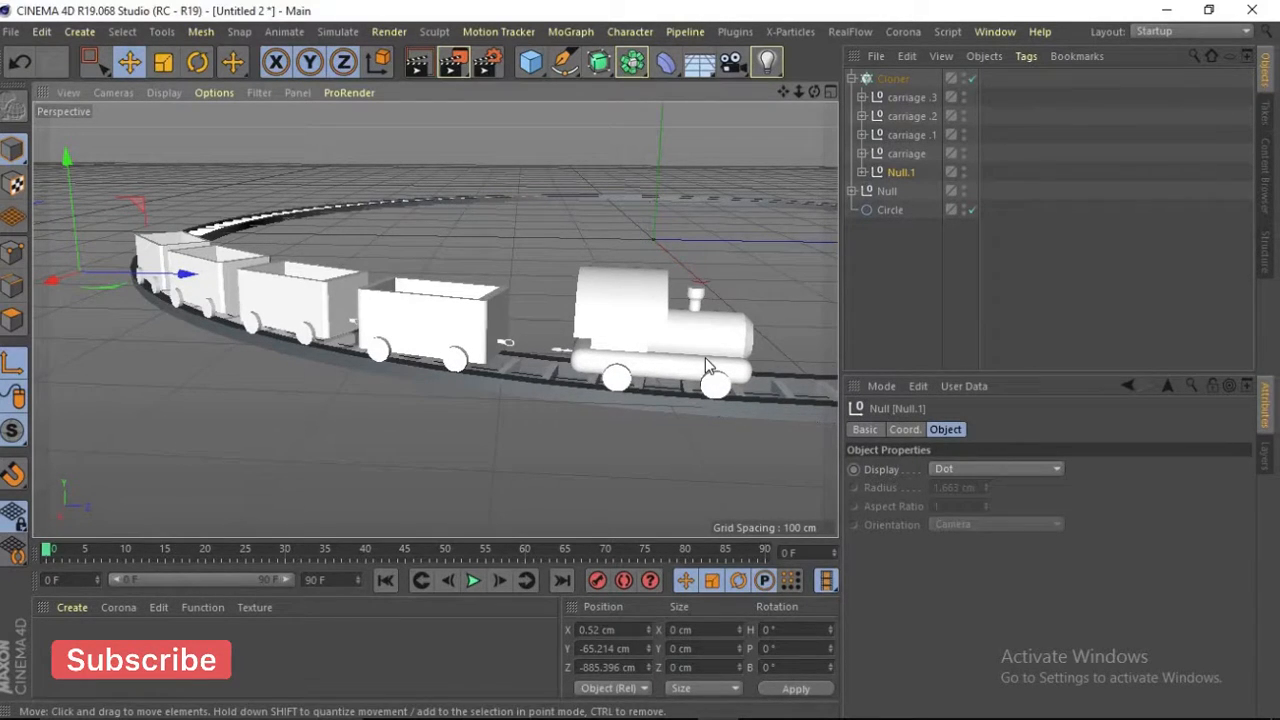
left_click_drag(814, 91, 664, 335)
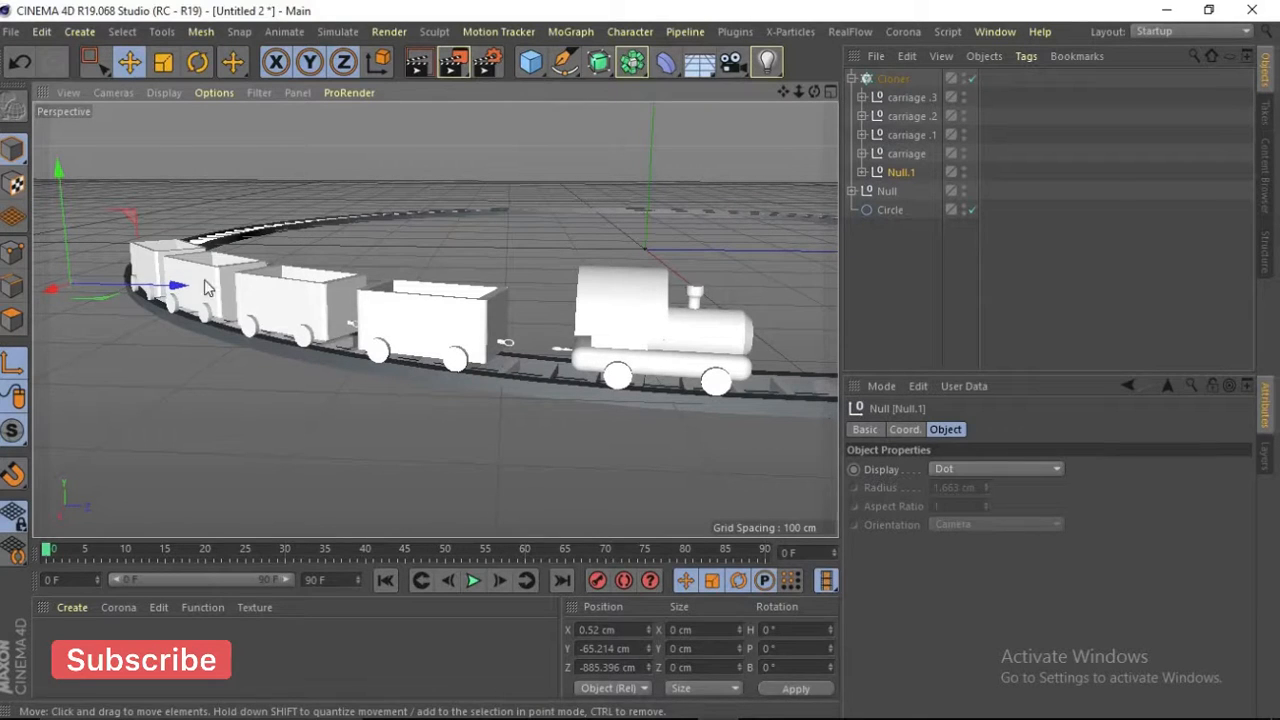
Shift the train head (Null.1) along the Z axis to about -865.4 cm to adjust its gap to the first carriage
left_click_drag(65, 296, 147, 295)
scroll(568, 259, "down", 5)
left_click_drag(813, 93, 872, 90)
scroll(536, 248, "up", 5)
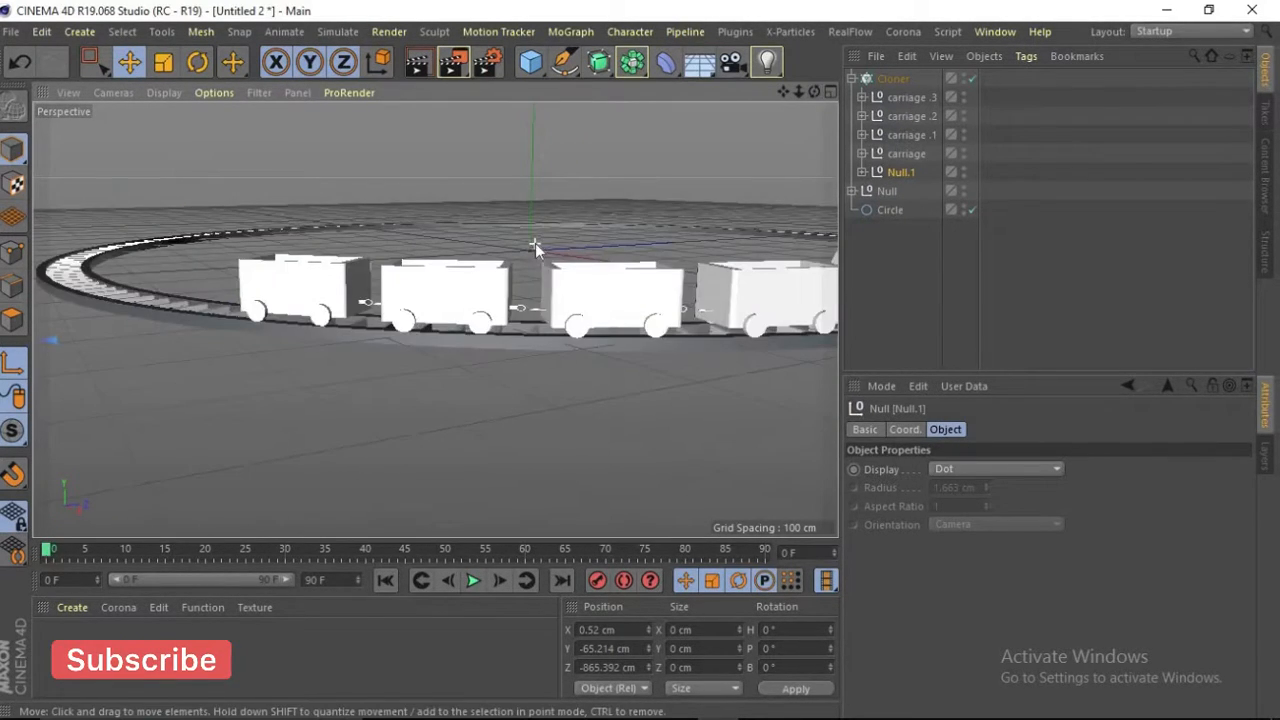
Set the Cloner's Start to 87% to close the gaps between carriages, and inspect the hook couplings from several angles
left_click(896, 78)
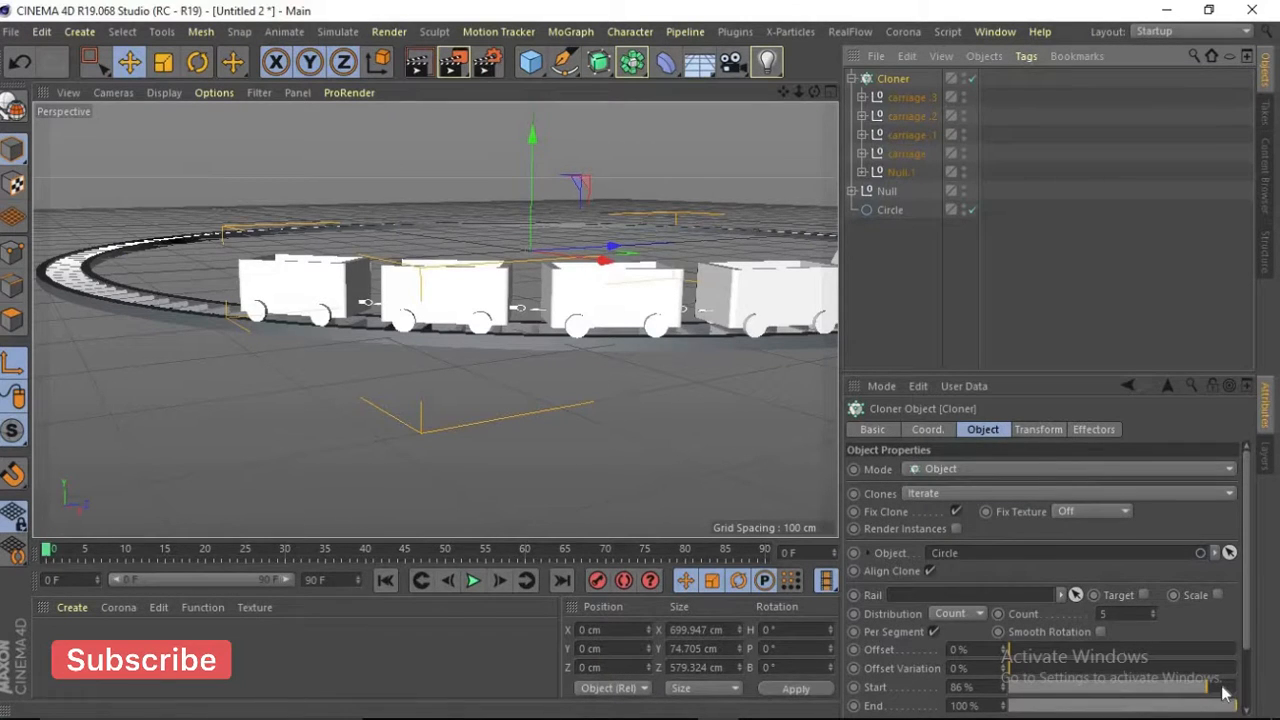
left_click_drag(1217, 690, 1208, 690)
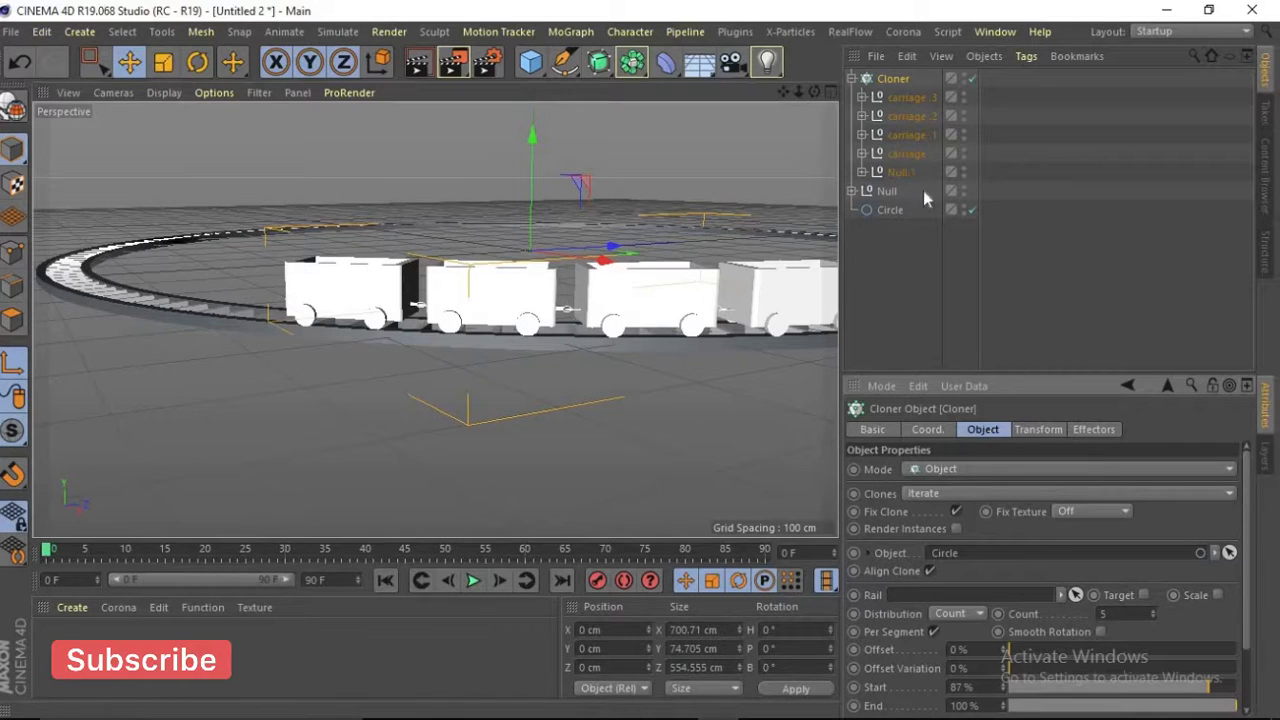
scroll(569, 340, "up", 10)
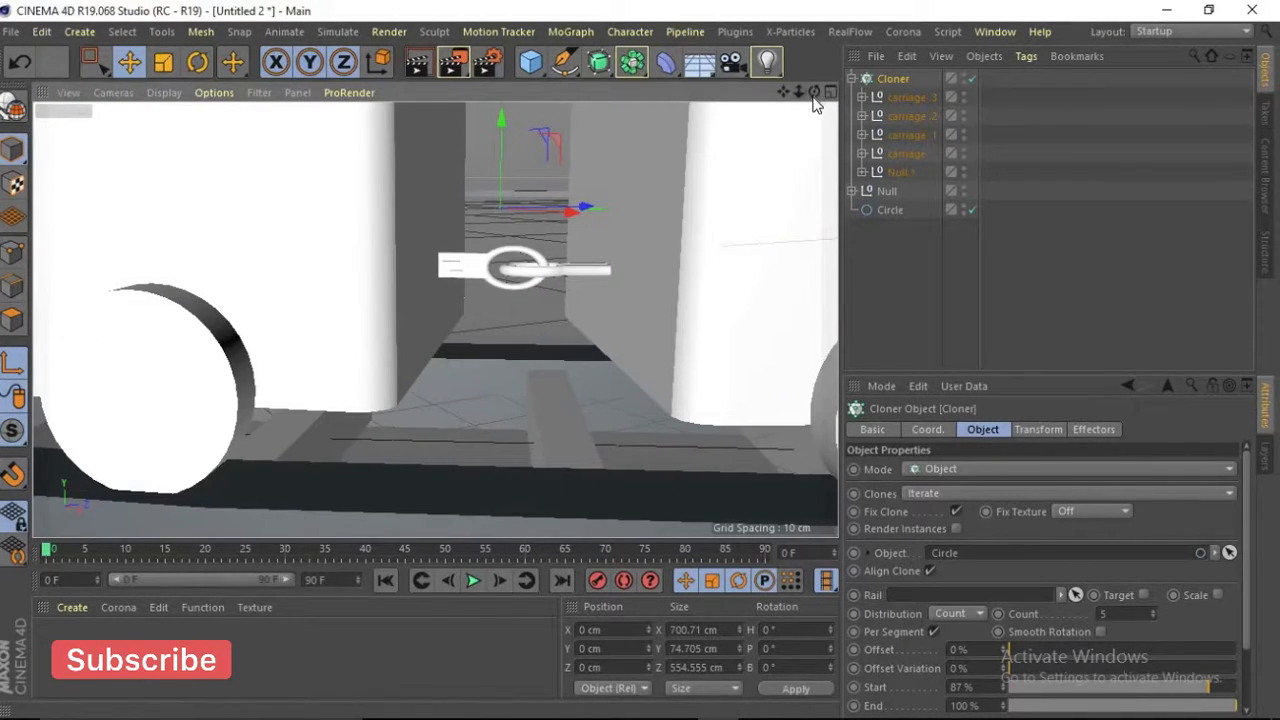
left_click_drag(814, 93, 447, 336)
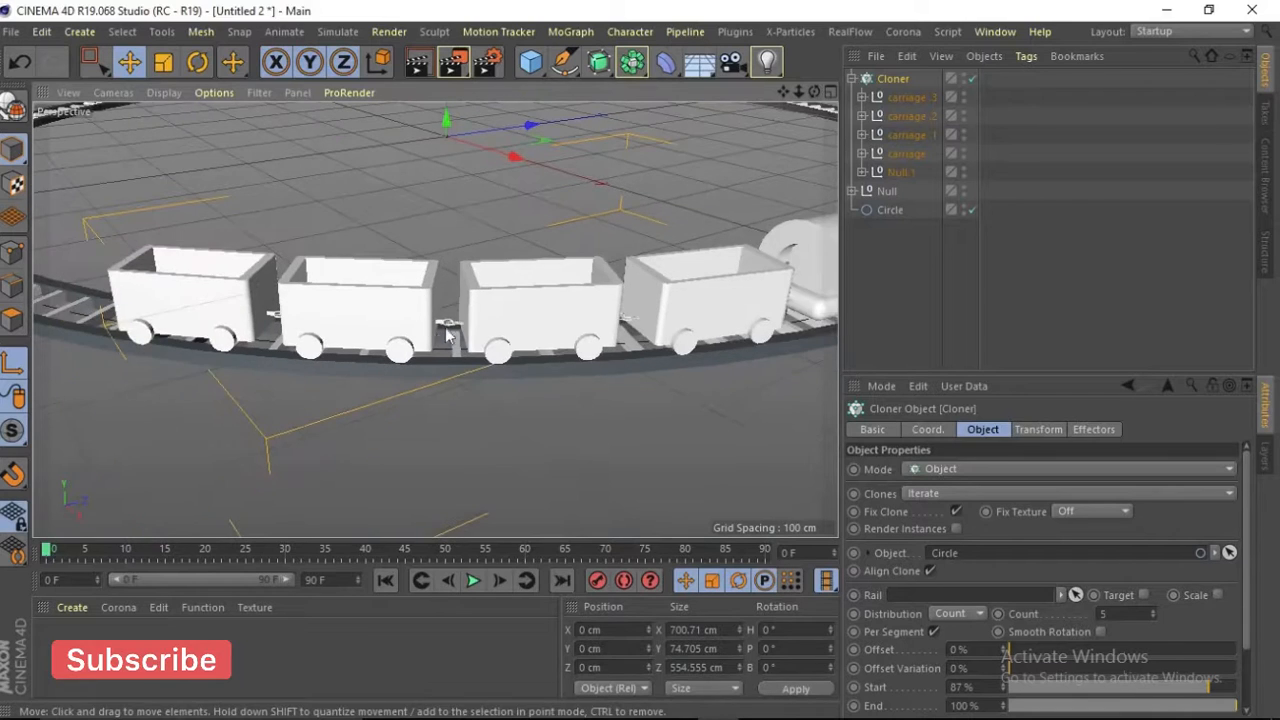
left_click_drag(816, 91, 238, 162)
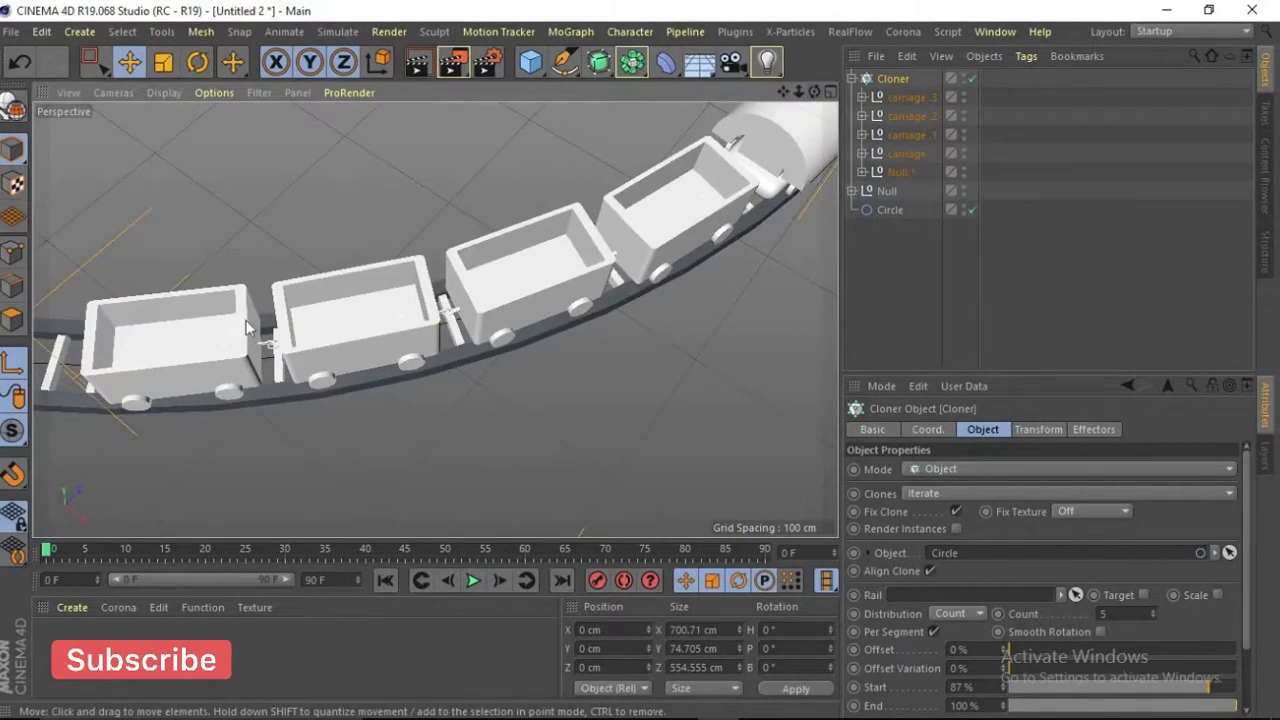
Try pitching all the clones by 7° through the Cloner's transform rotation (R.P), and undo the change
scroll(284, 358, "up", 10)
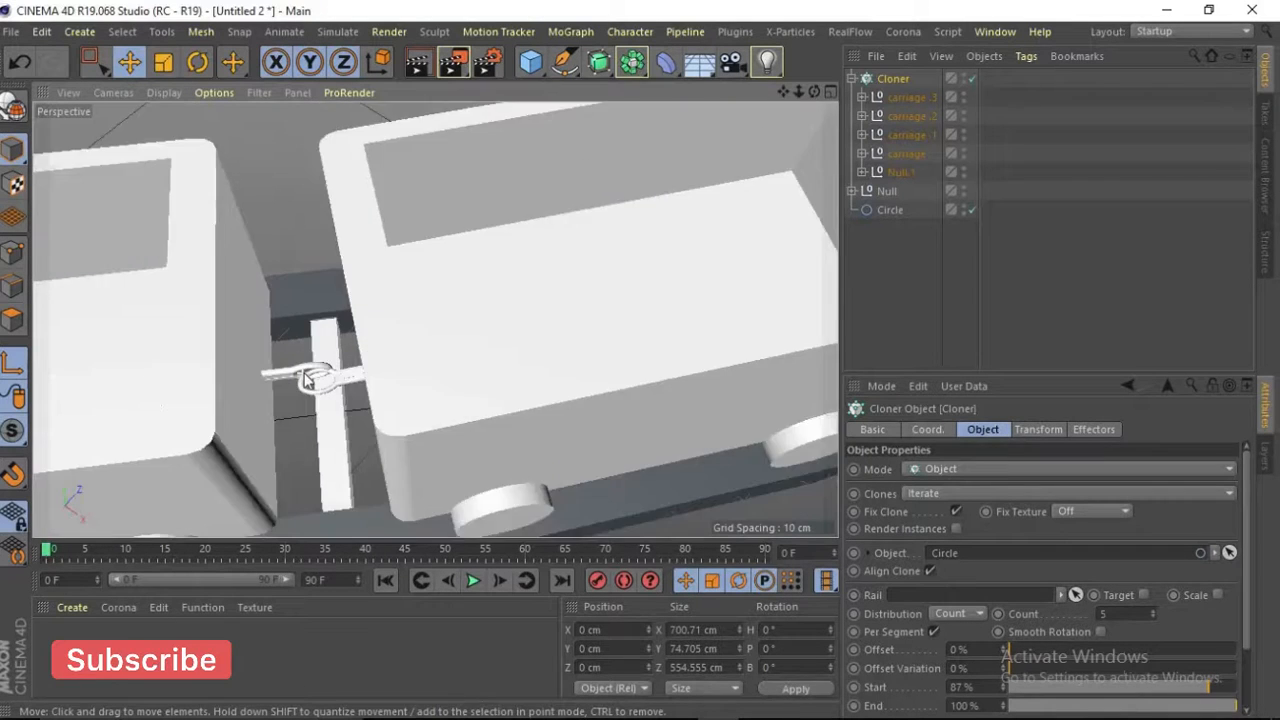
scroll(305, 378, "down", 10)
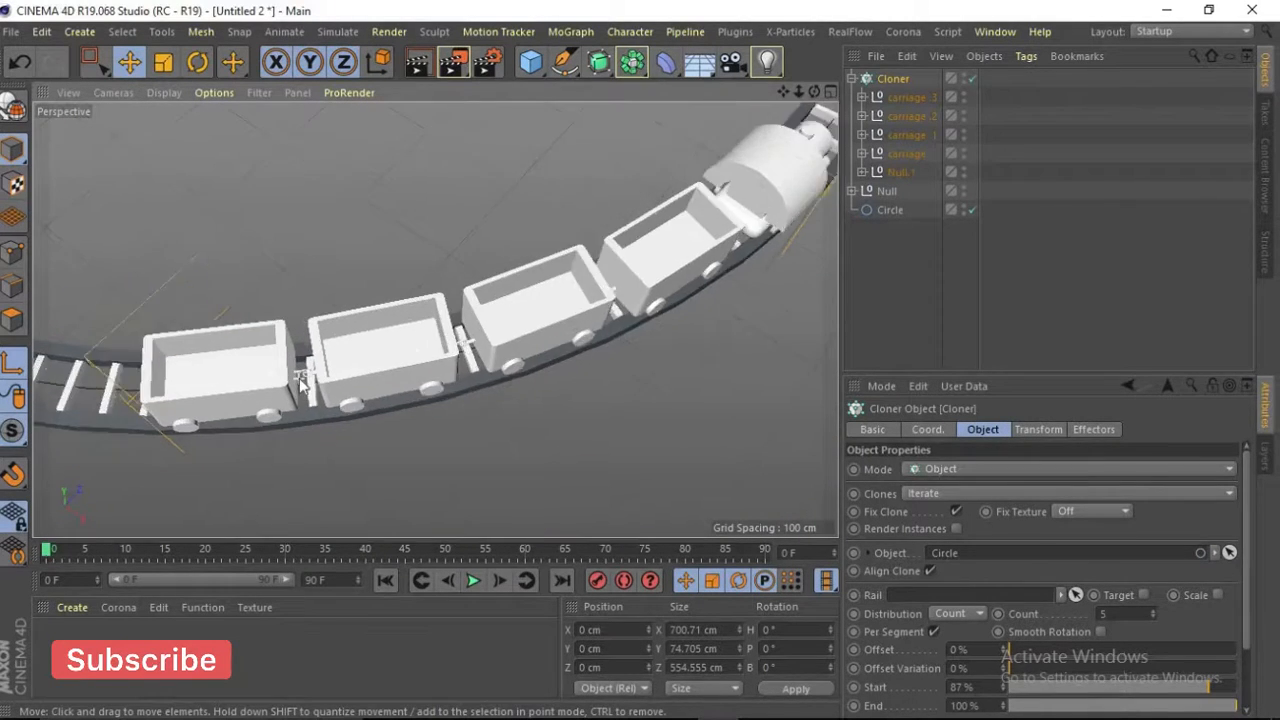
scroll(299, 378, "up", 4)
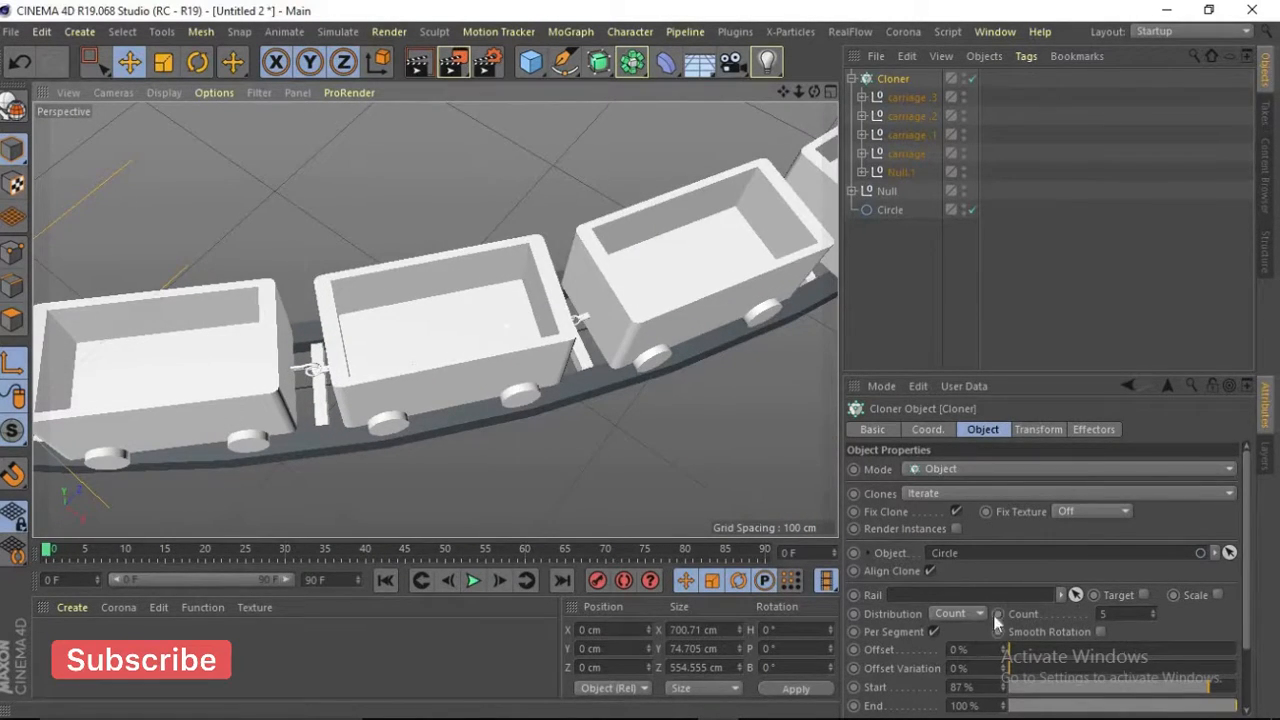
left_click(1038, 429)
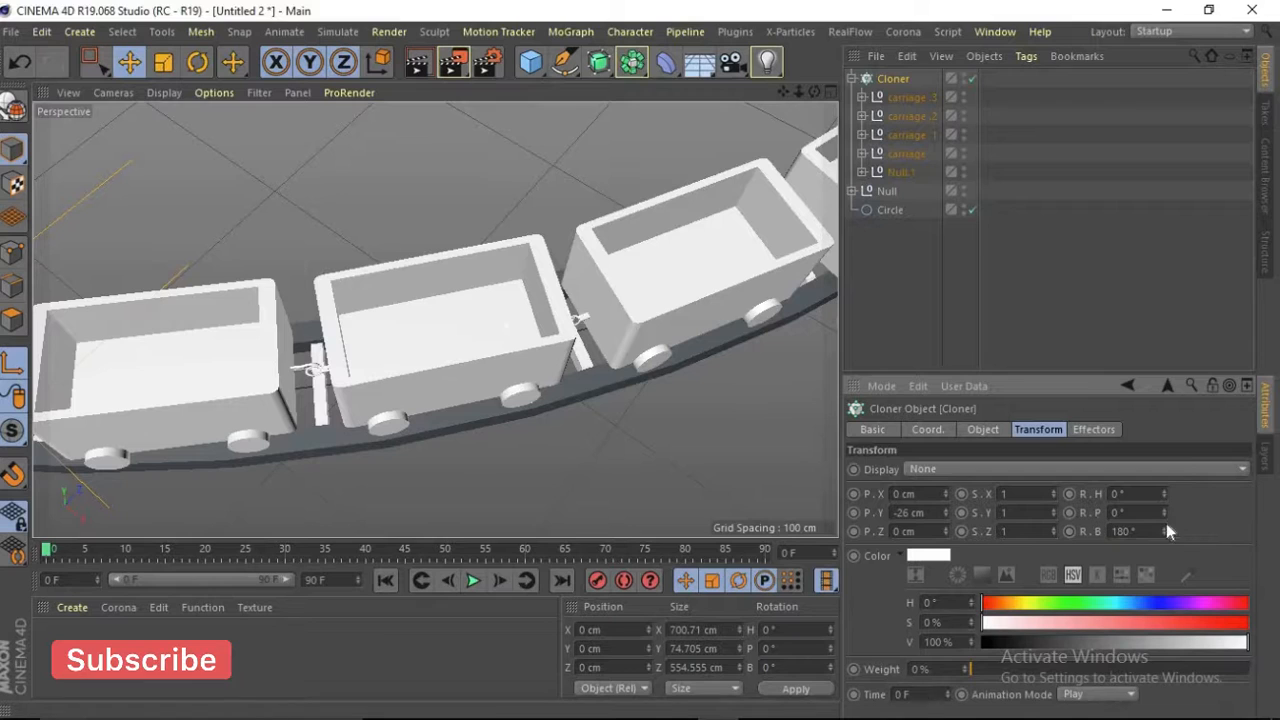
left_click_drag(1165, 512, 1165, 512)
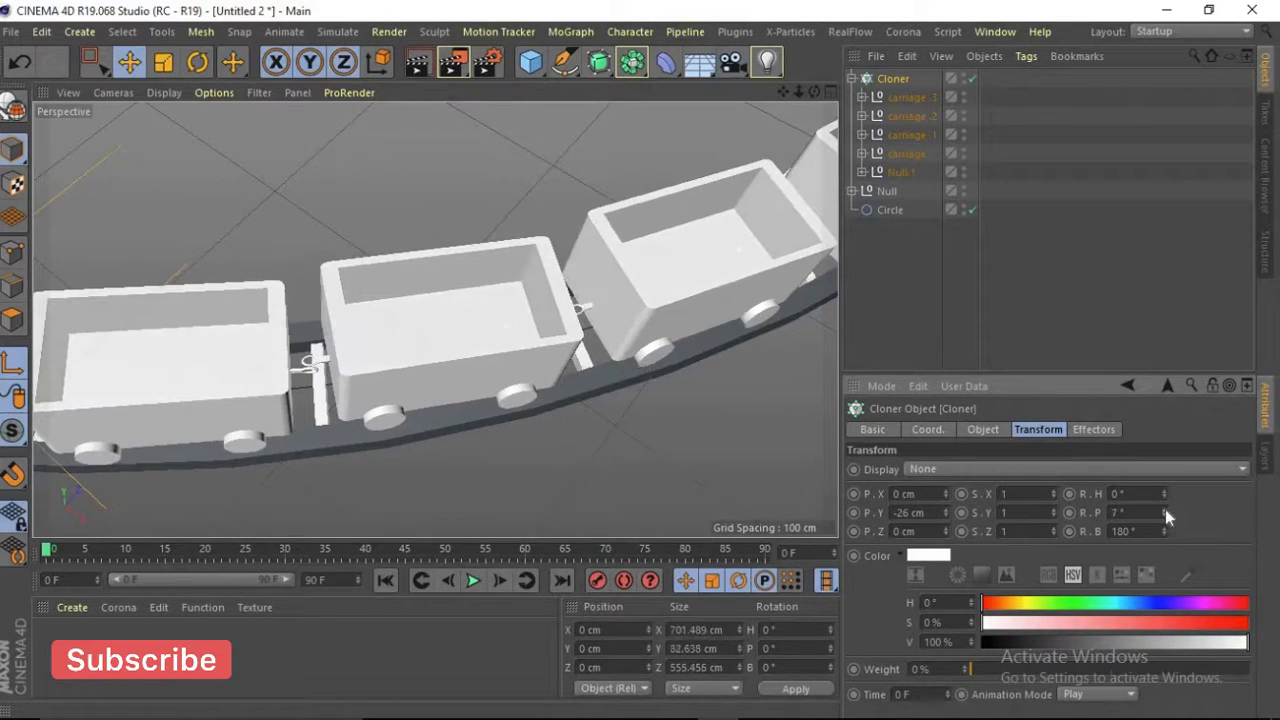
key("ctrl+z")
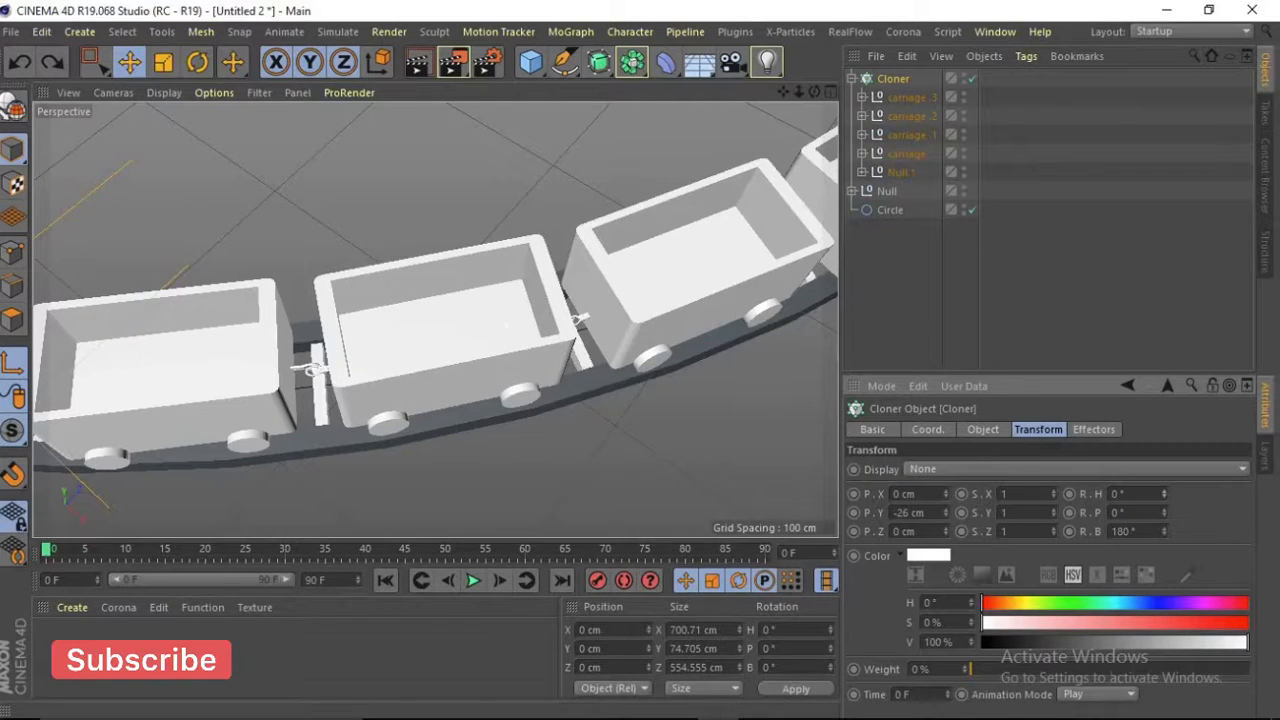
Turn the clones slightly by setting the Cloner's transform heading rotation (R.H) to 0.5°, after trying 1° and 2°
left_click(1166, 491)
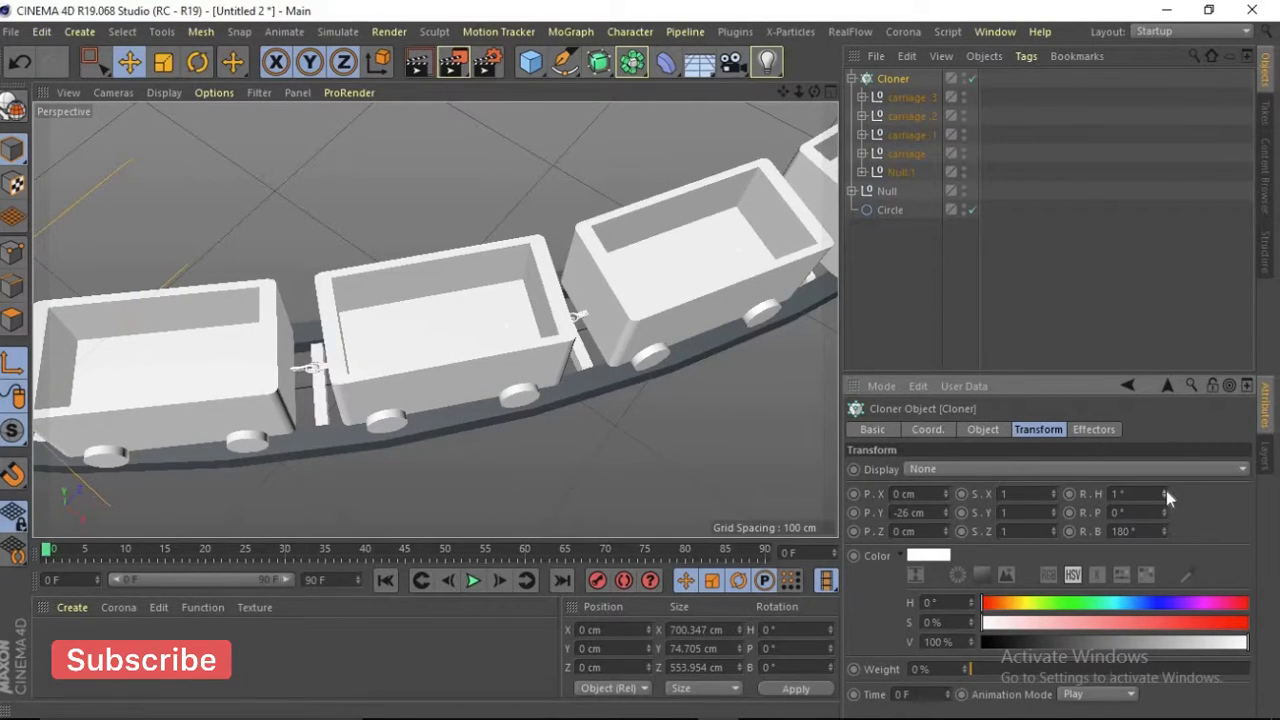
right_click_drag(766, 430, 775, 93, "alt")
left_click_drag(783, 92, 531, 308)
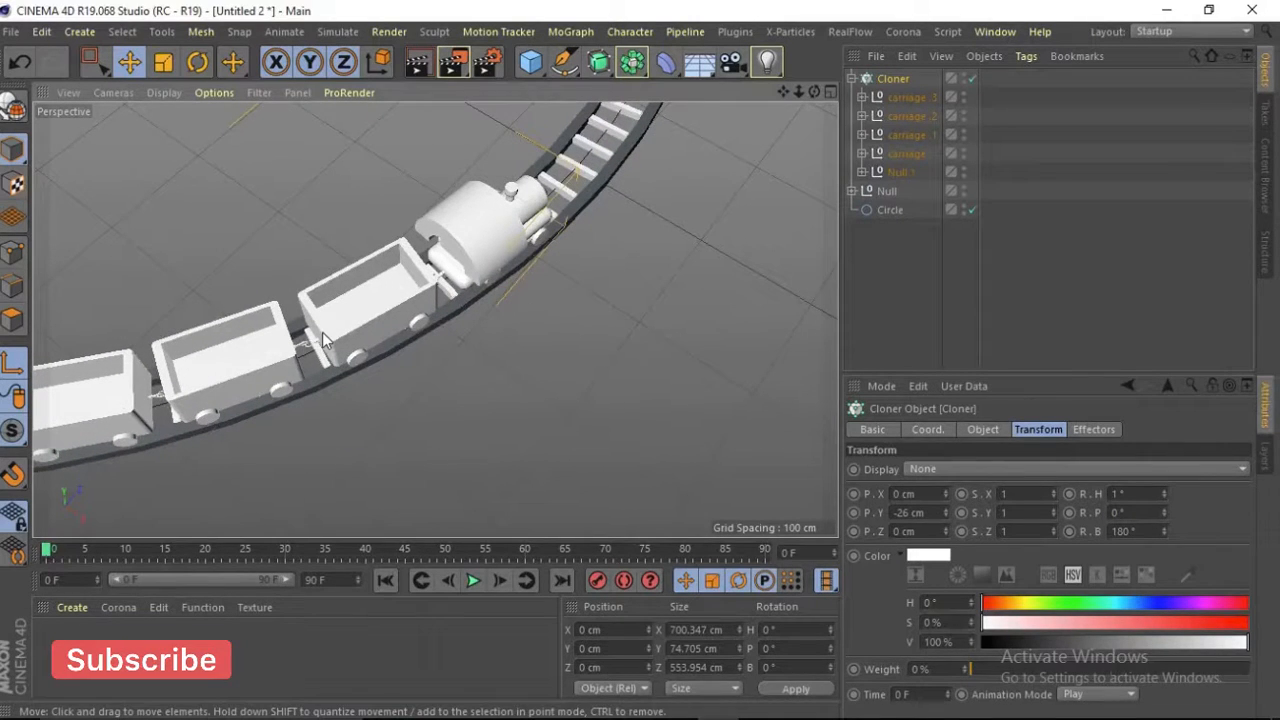
left_click(1167, 491)
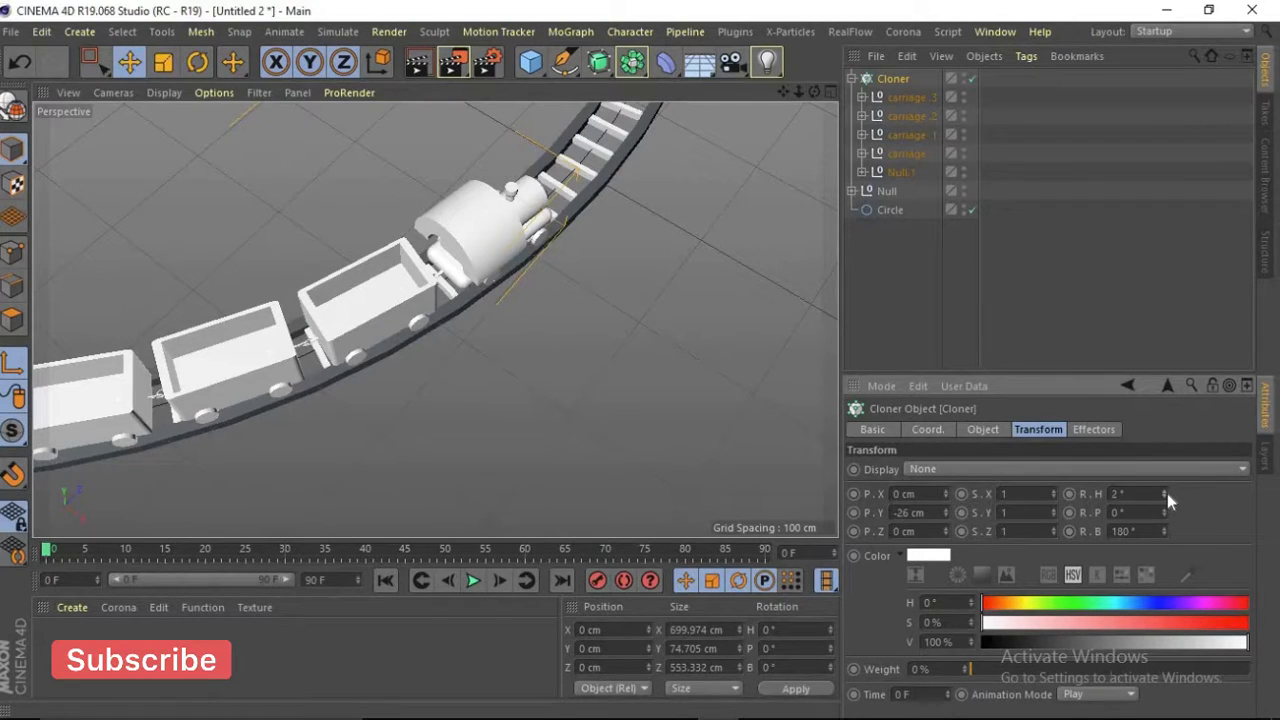
scroll(690, 514, "down", 3)
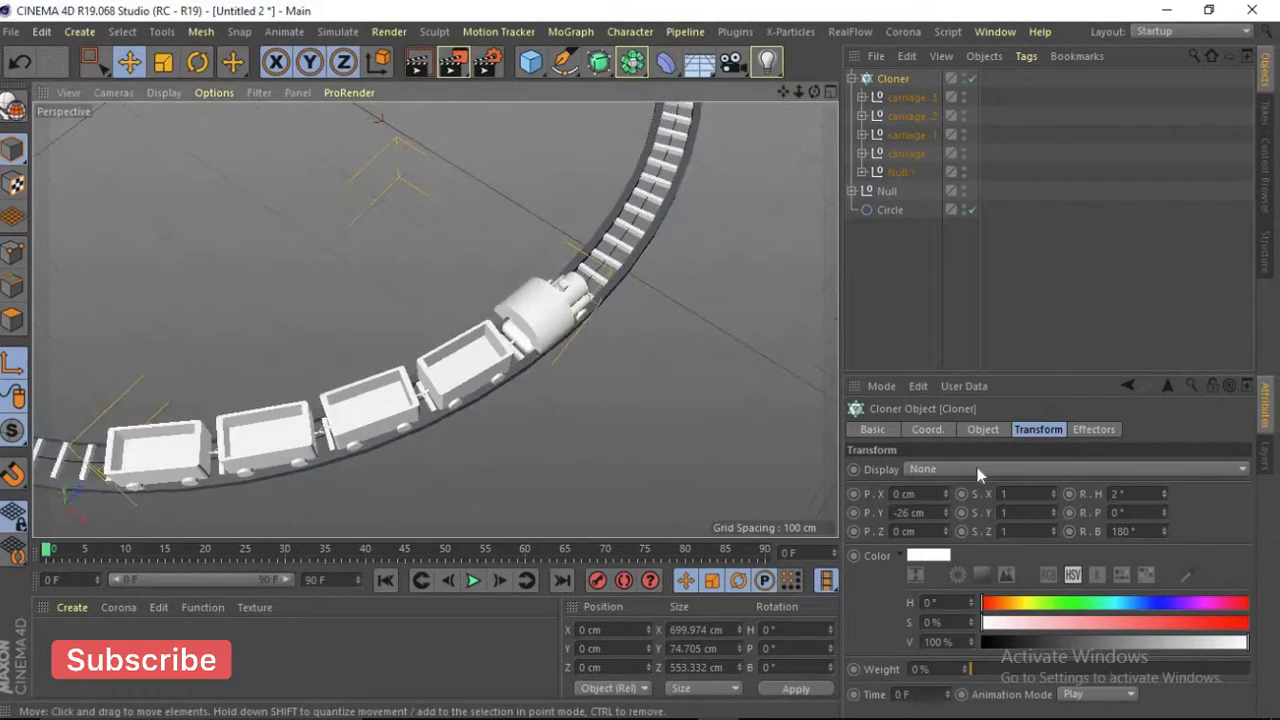
left_click(1167, 496)
left_click(1167, 496)
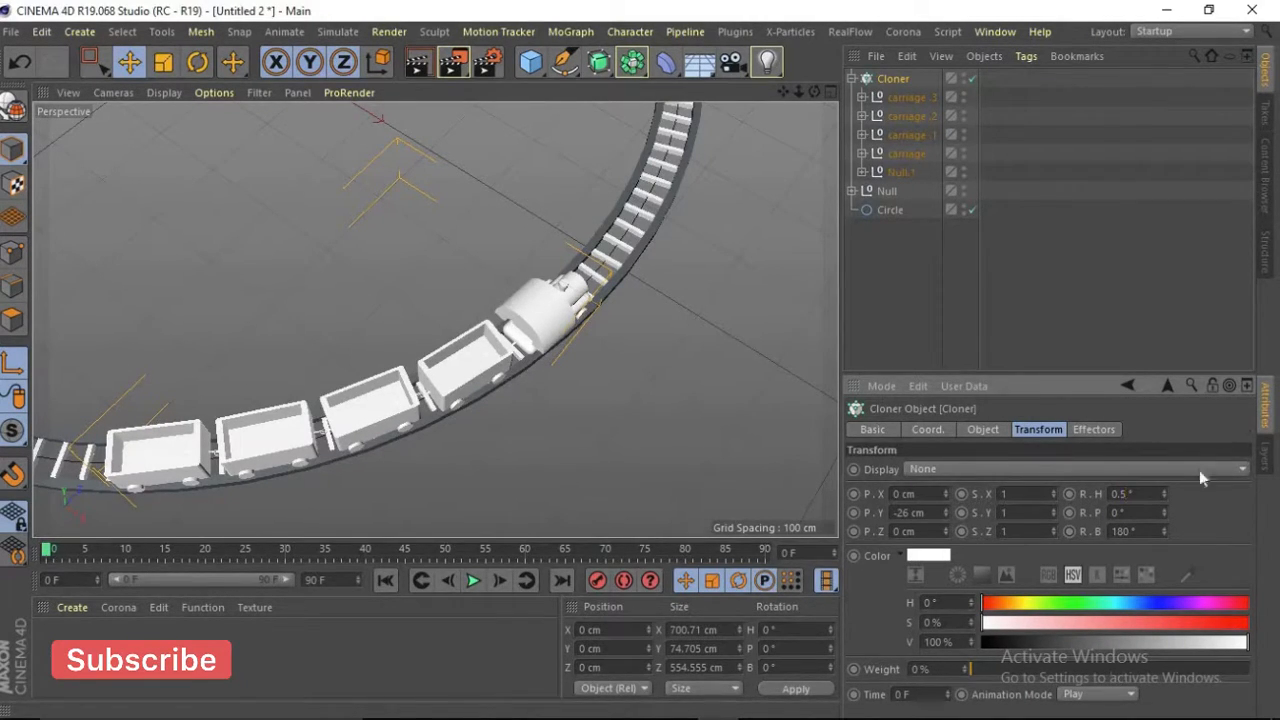
scroll(695, 284, "down", 1)
scroll(695, 282, "up", 2)
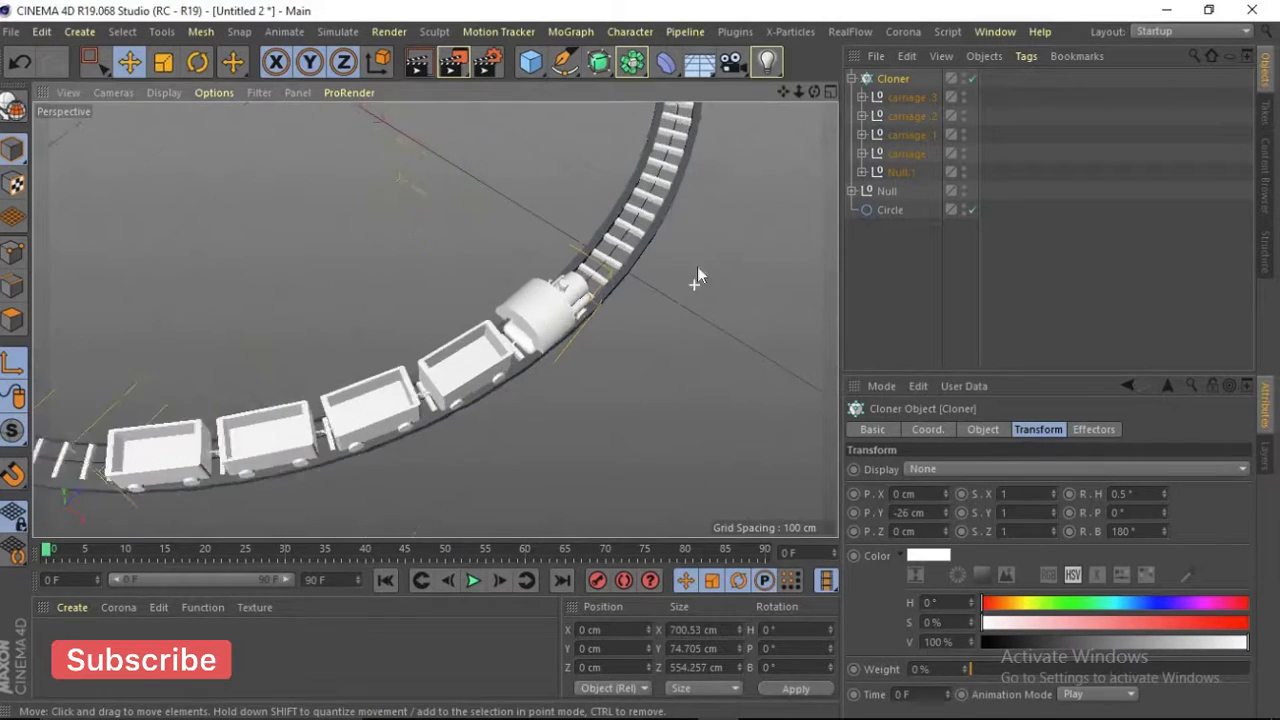
Try shifting the train head (Null.1) along the Z axis to about -859.8 cm, and undo the move
left_click_drag(814, 92, 762, 24)
scroll(490, 307, "up", 5)
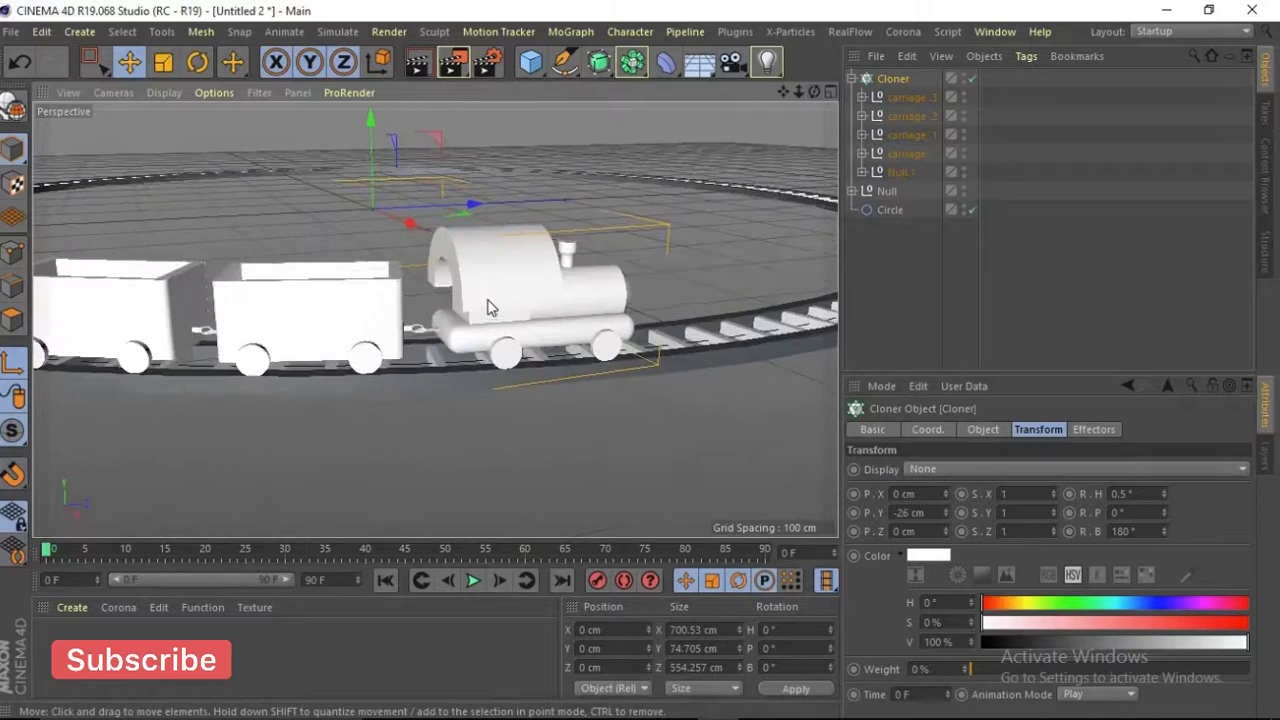
scroll(490, 307, "up", 3)
left_click_drag(812, 90, 786, 143)
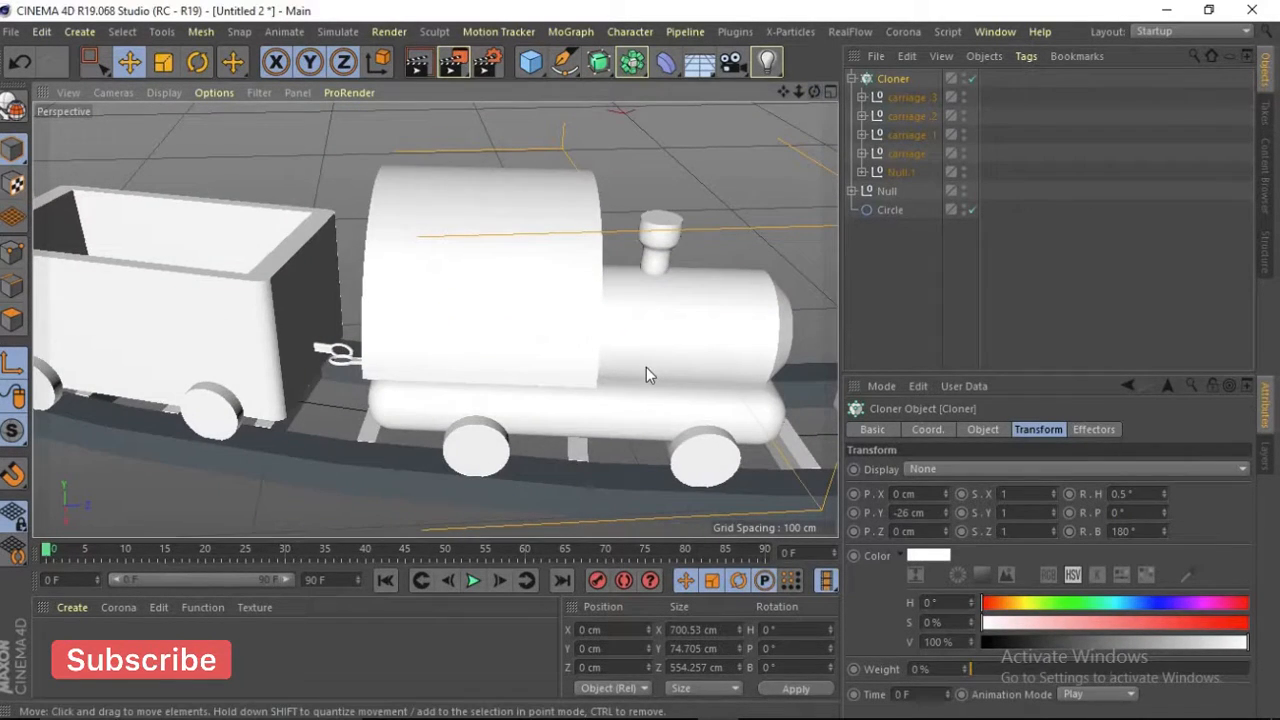
left_click(903, 171)
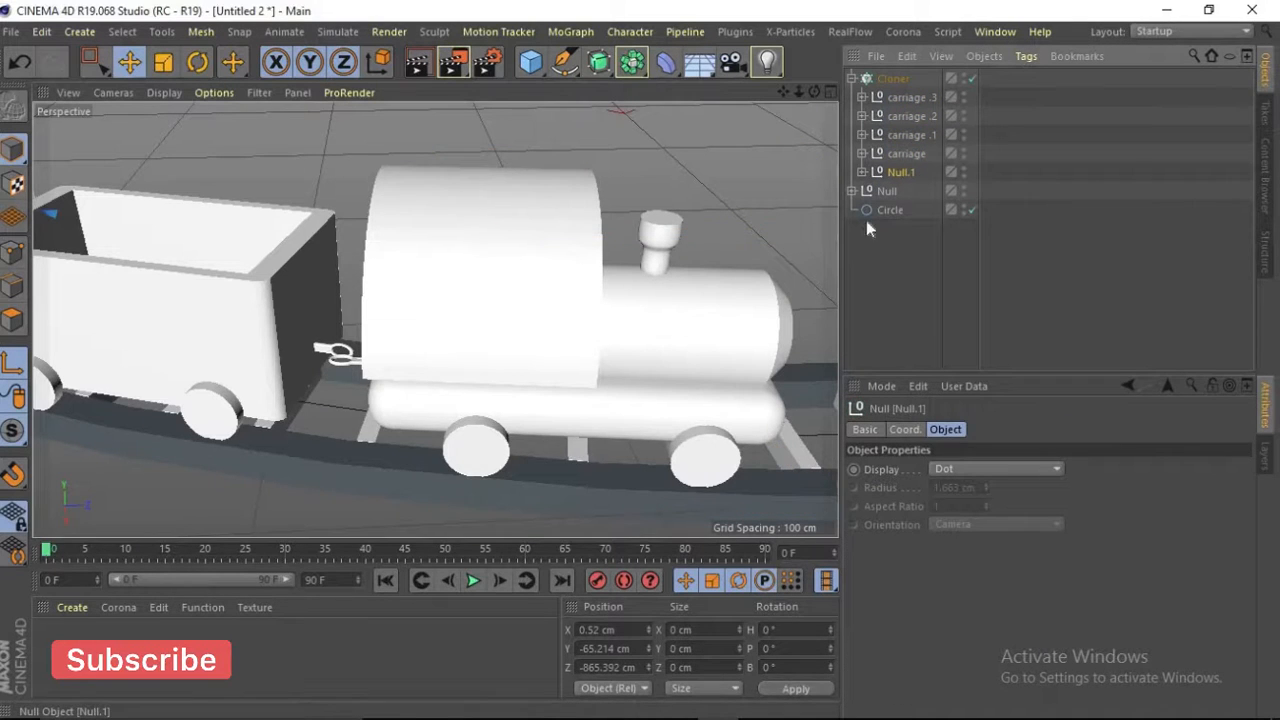
scroll(83, 297, "down", 5)
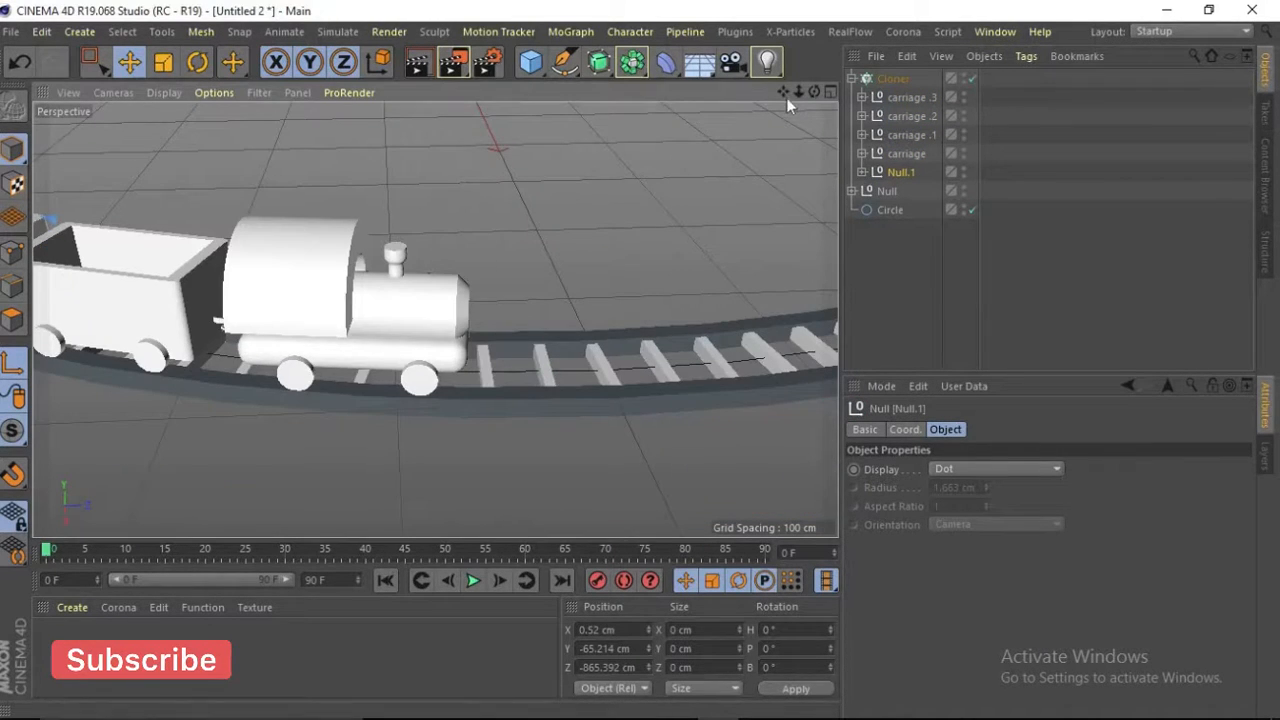
left_click_drag(784, 92, 1245, 298)
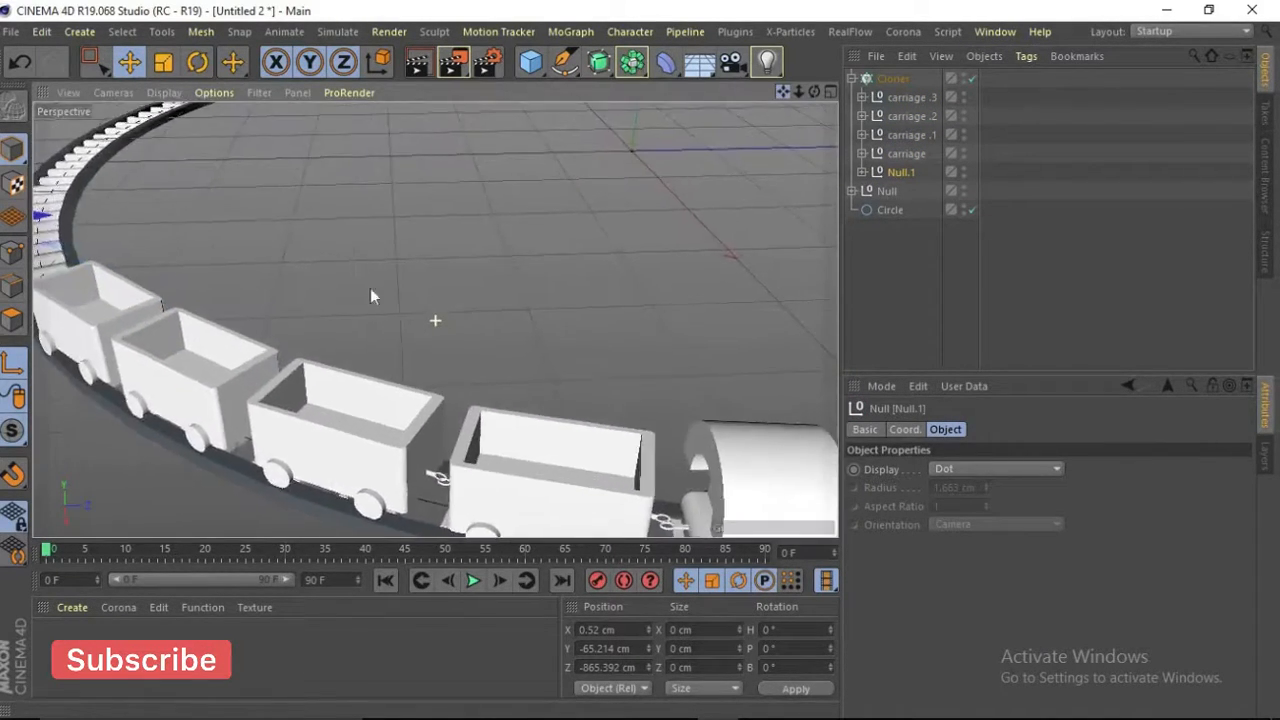
scroll(327, 278, "down", 5)
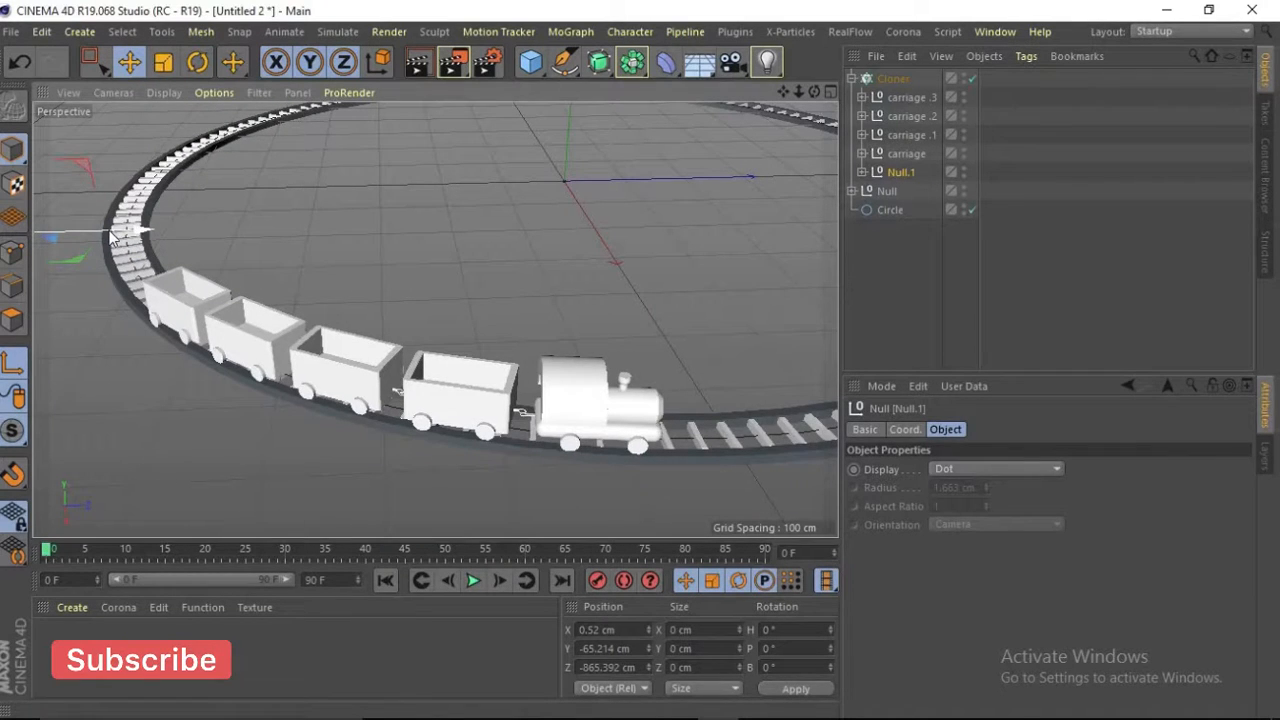
left_click_drag(113, 238, 114, 240)
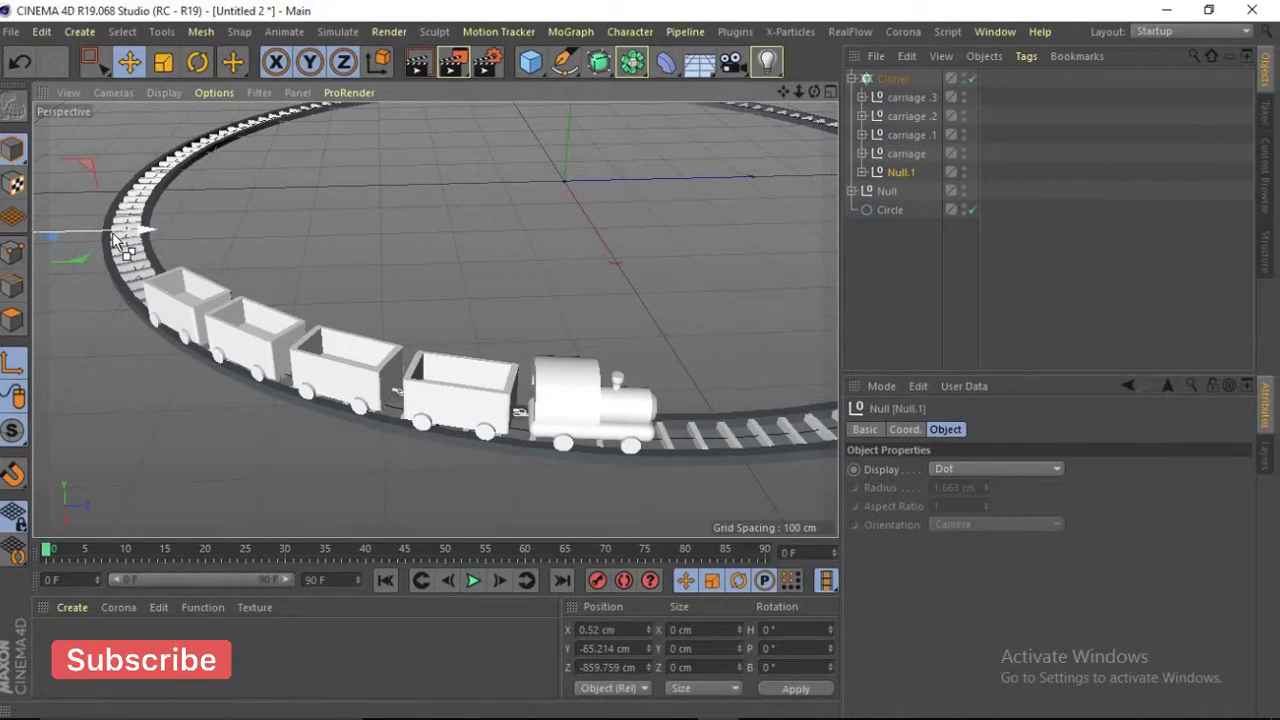
key("ctrl+z")
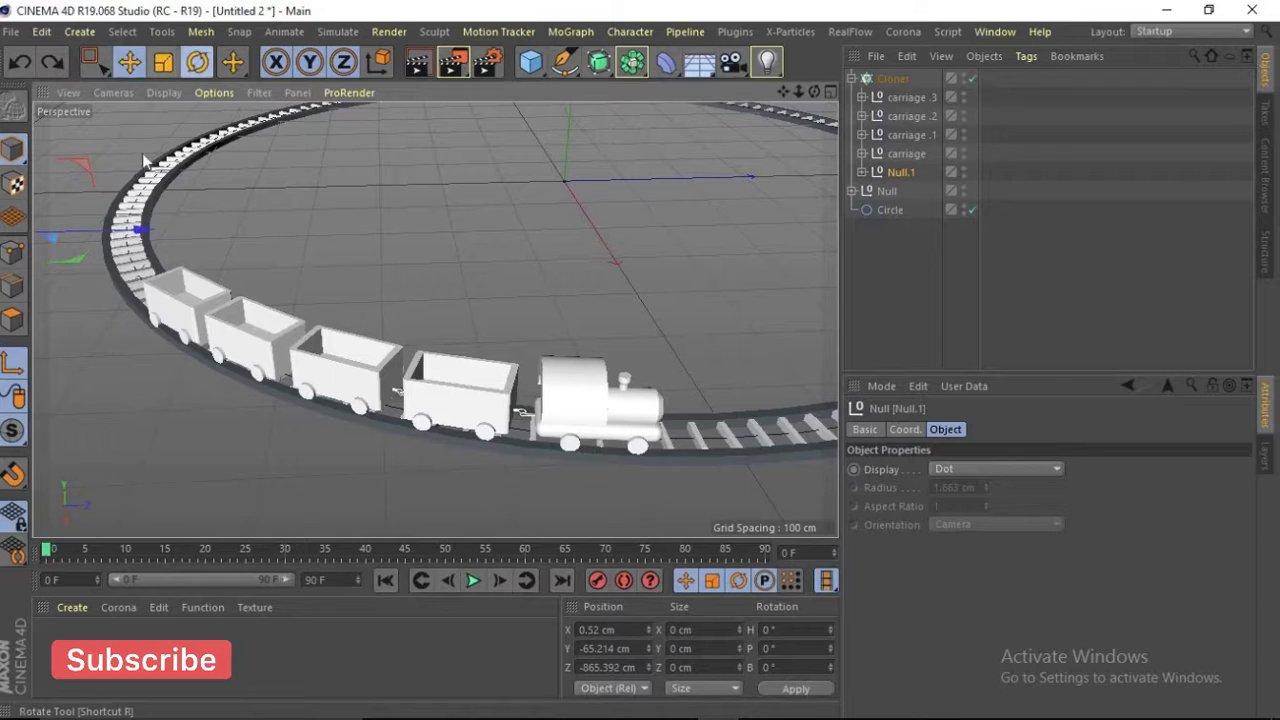
Rotate the train head (Null.1) to a heading of about 2° to align it with the curved rails
left_click(197, 62)
left_click_drag(63, 254, 84, 258)
scroll(481, 367, "up", 10)
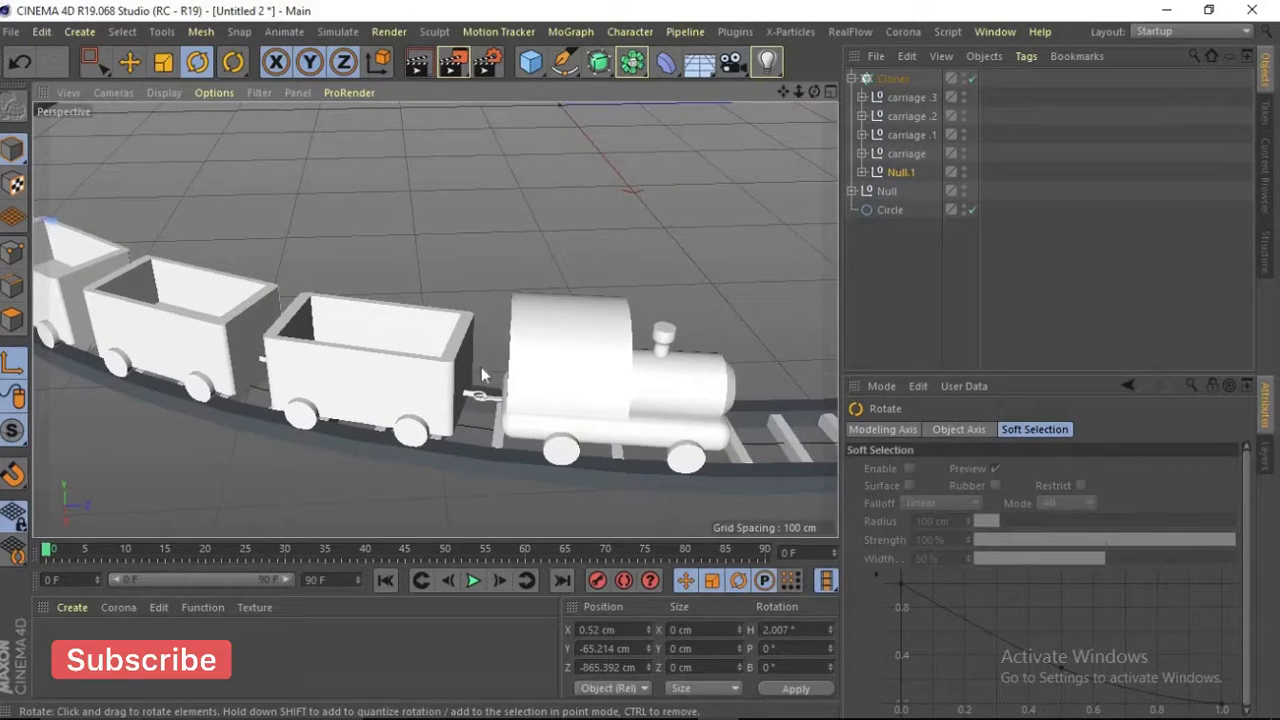
scroll(497, 466, "down", 10)
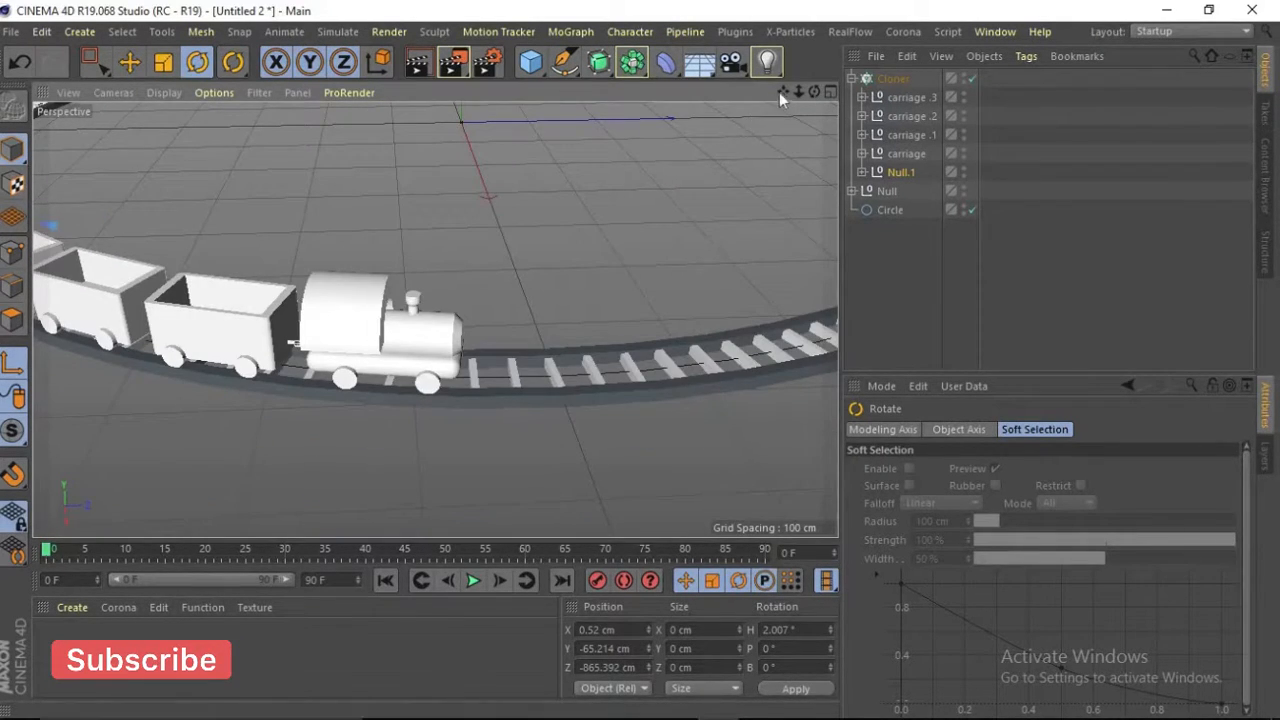
left_click_drag(783, 92, 1064, 150)
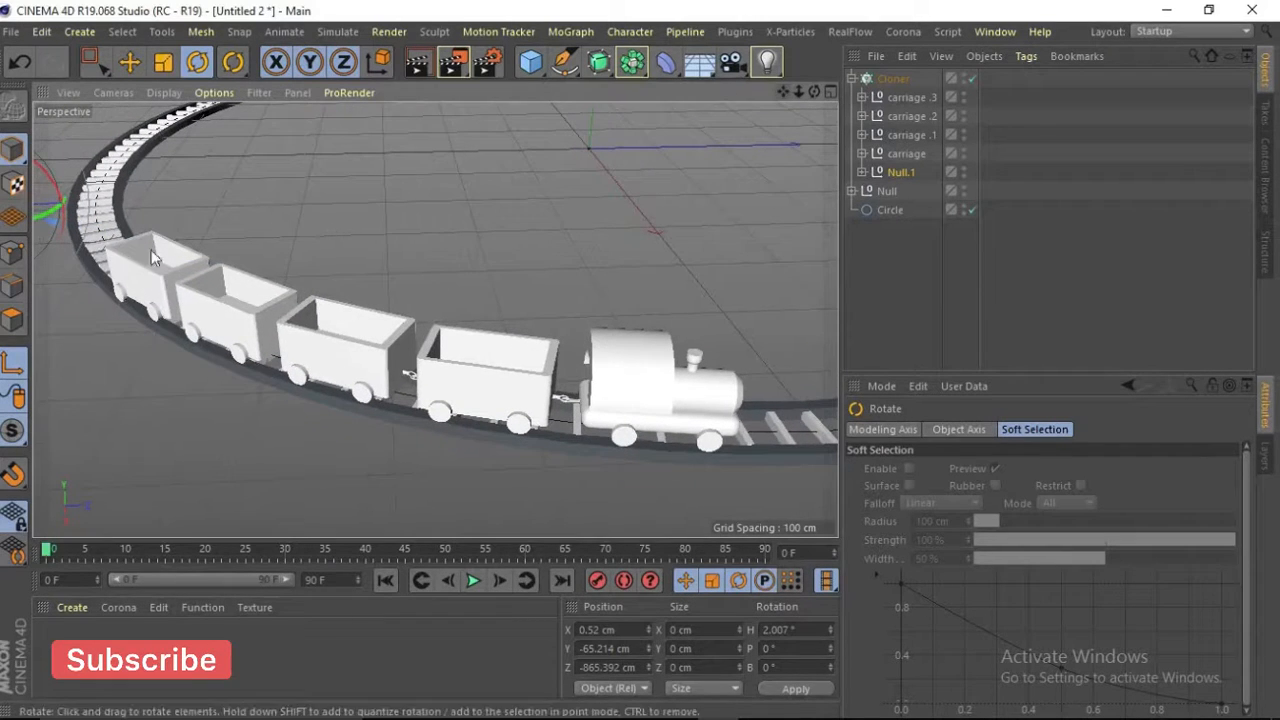
Bring the train back into the perspective view and examine how the head and carriages sit on the rails
key("o")
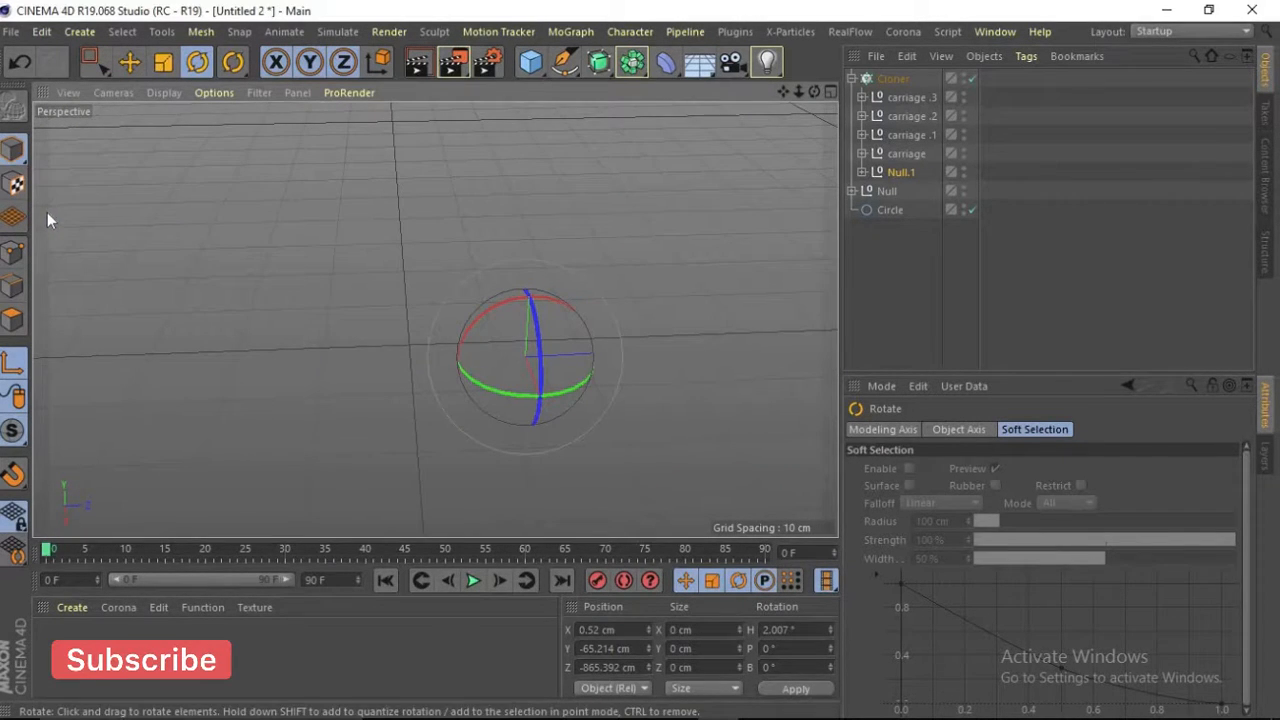
left_click(830, 92)
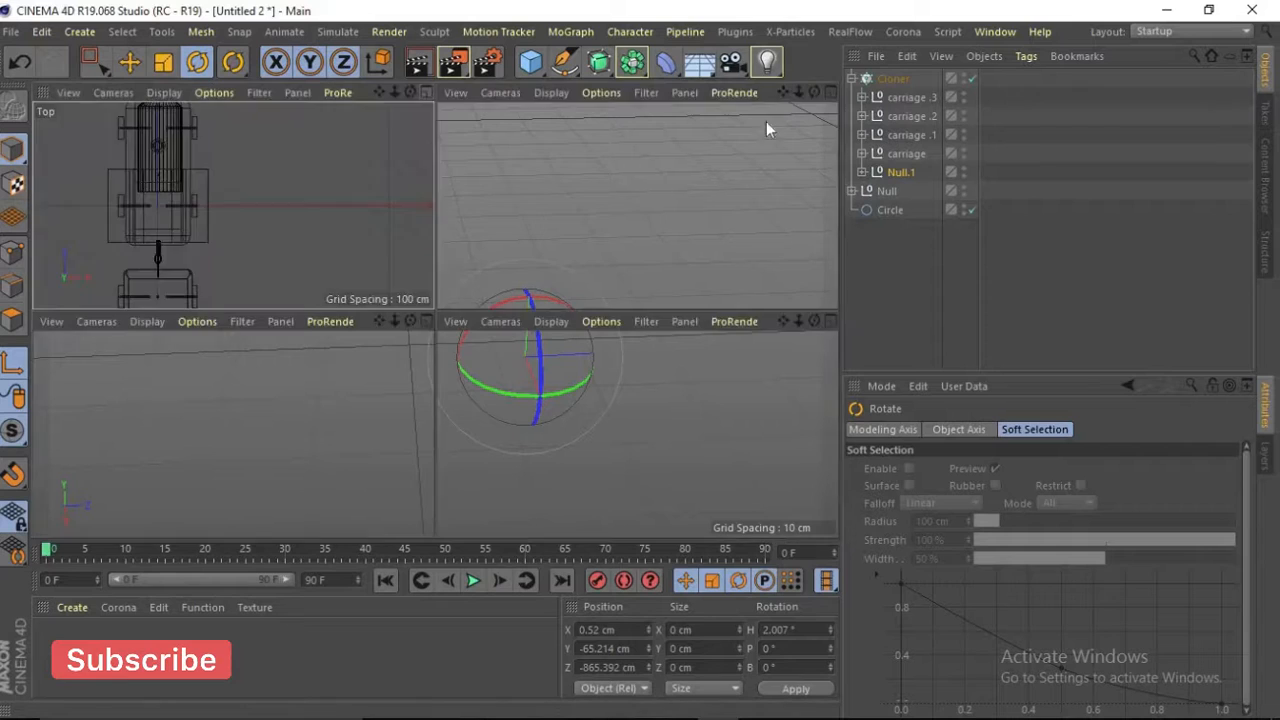
left_click(425, 92)
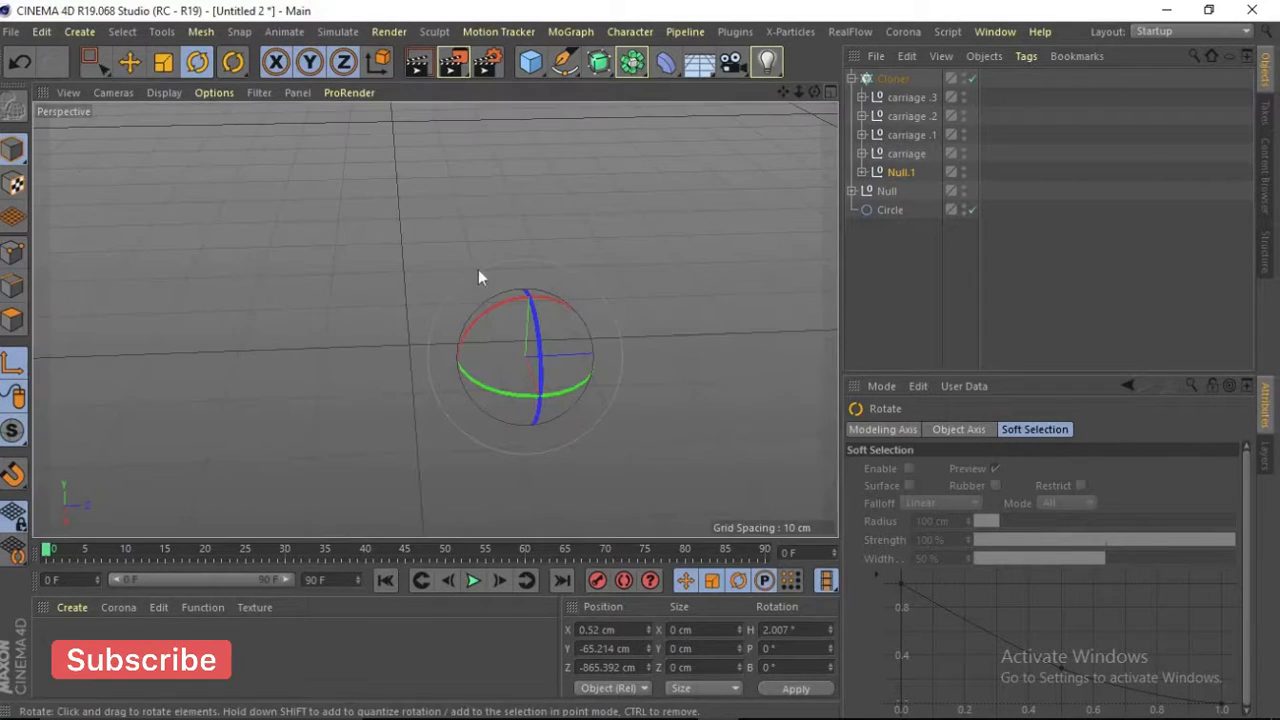
left_click(923, 290)
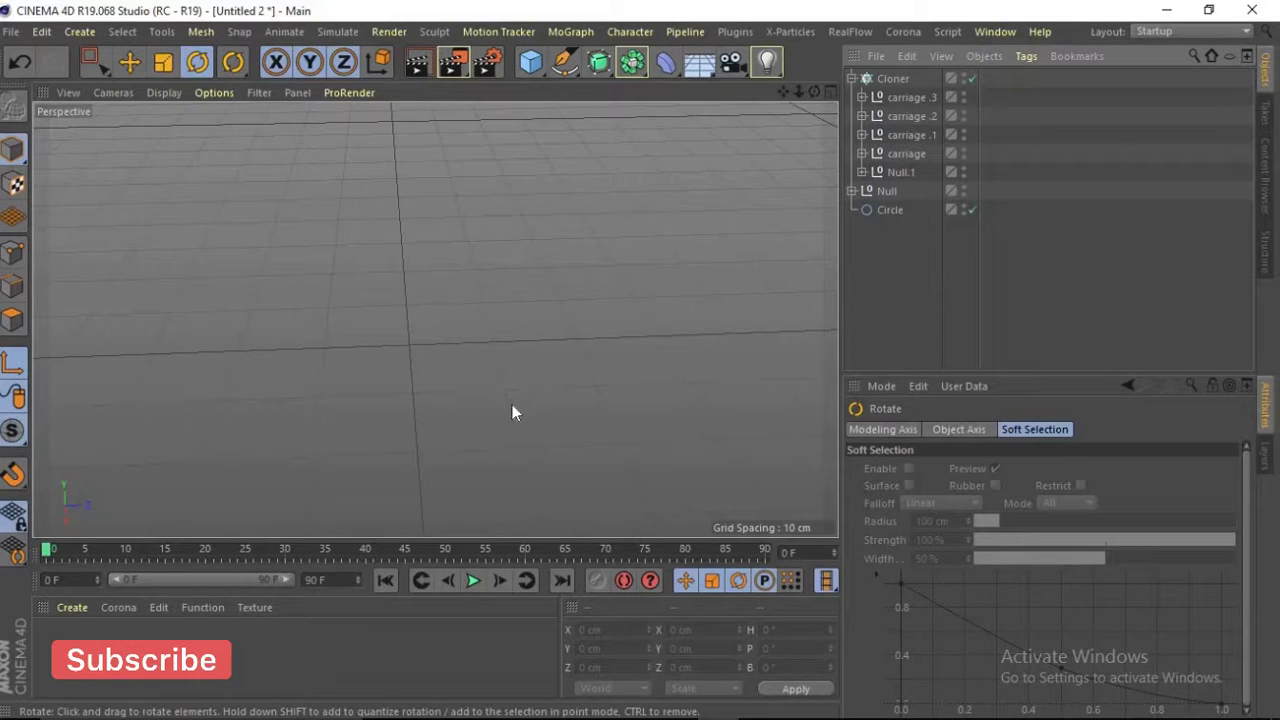
scroll(511, 405, "down", 5)
scroll(512, 405, "down", 3)
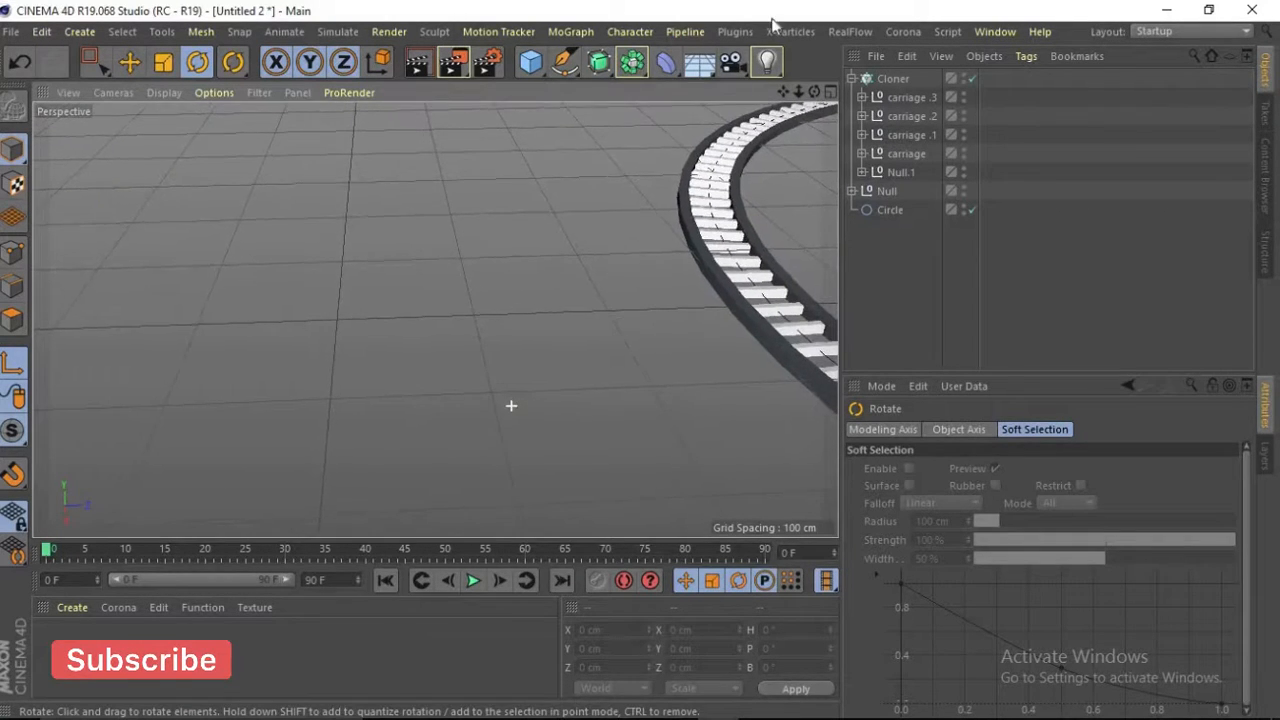
scroll(434, 320, "down", 8)
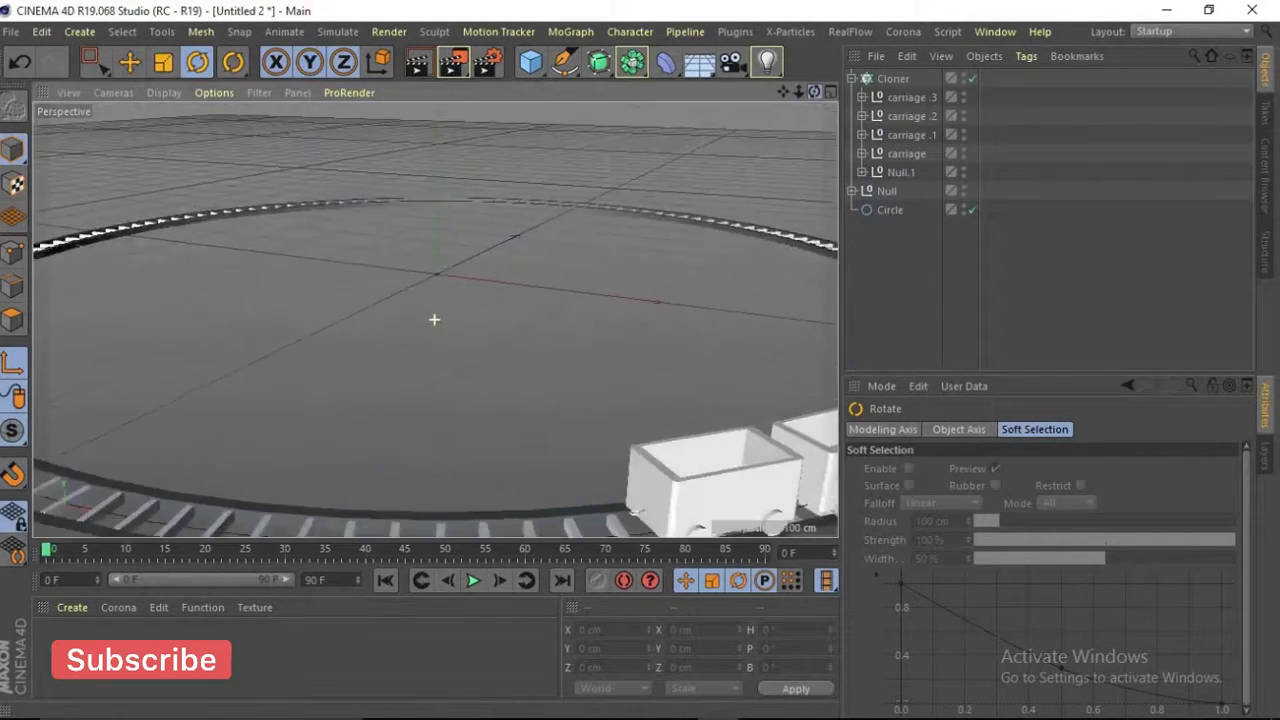
left_click_drag(783, 92, 400, 30)
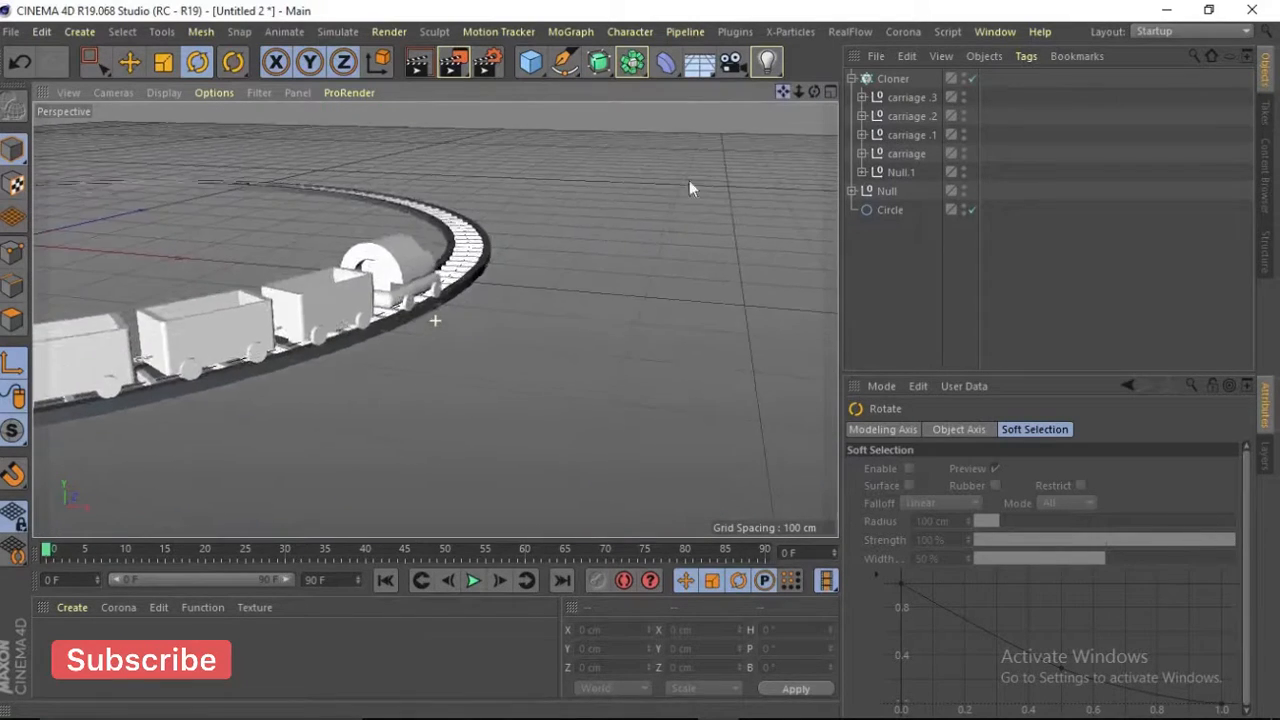
scroll(329, 297, "up", 5)
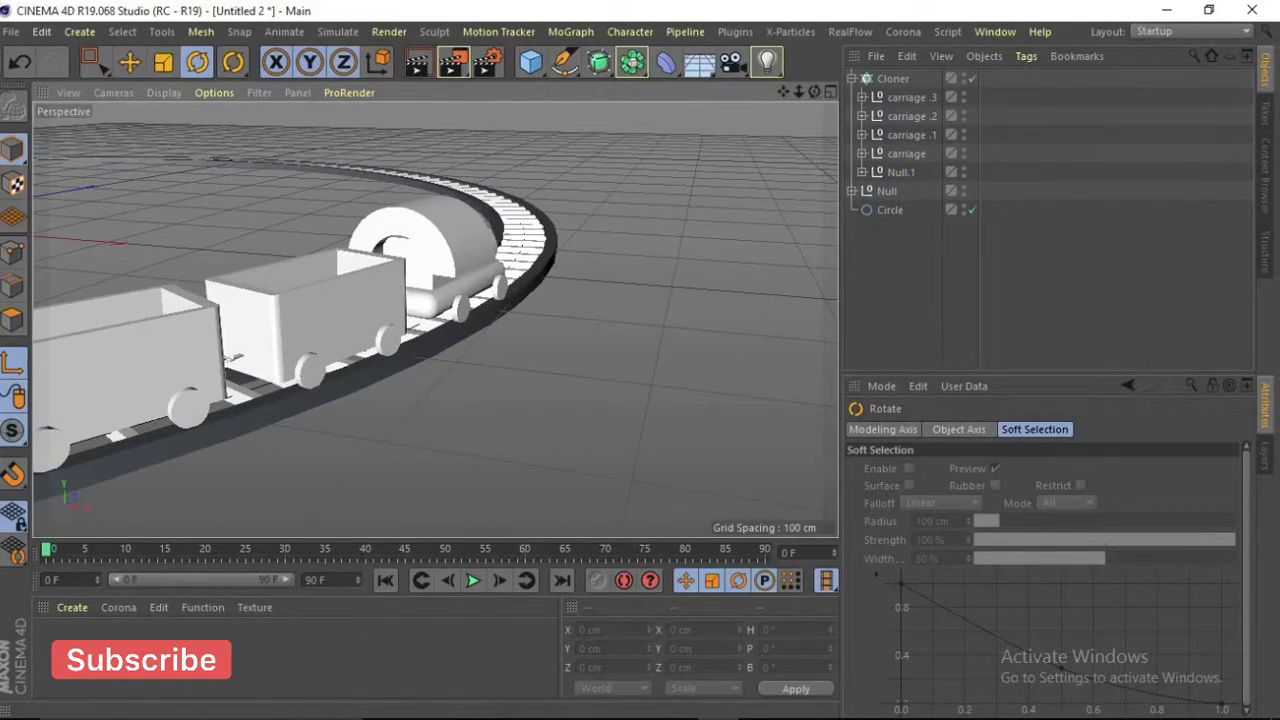
left_click_drag(814, 91, 700, 30)
Try turning the train head (Null.1) to a heading of about 2.4°, revert it, and inspect its hook coupling
left_click(900, 172)
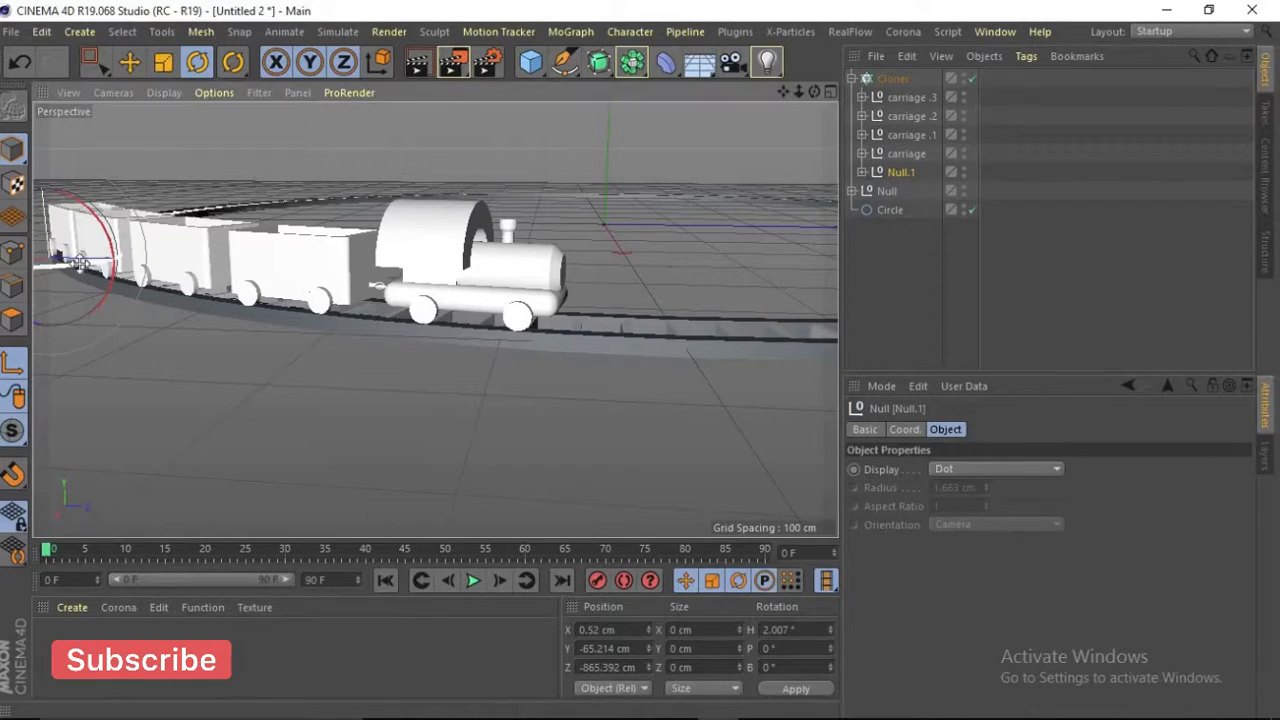
mouse_move(82, 262)
left_mouse_down()
mouse_move(45, 262)
mouse_move(85, 268)
left_mouse_up()
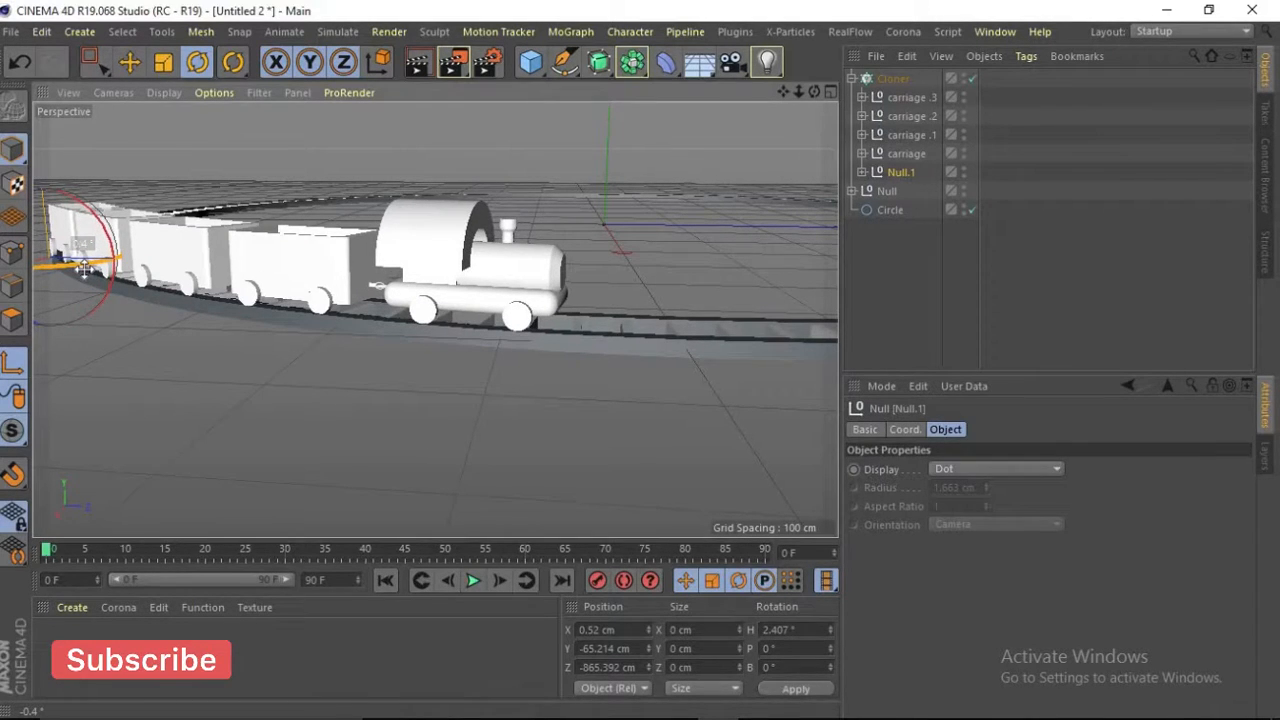
scroll(397, 334, "up", 10)
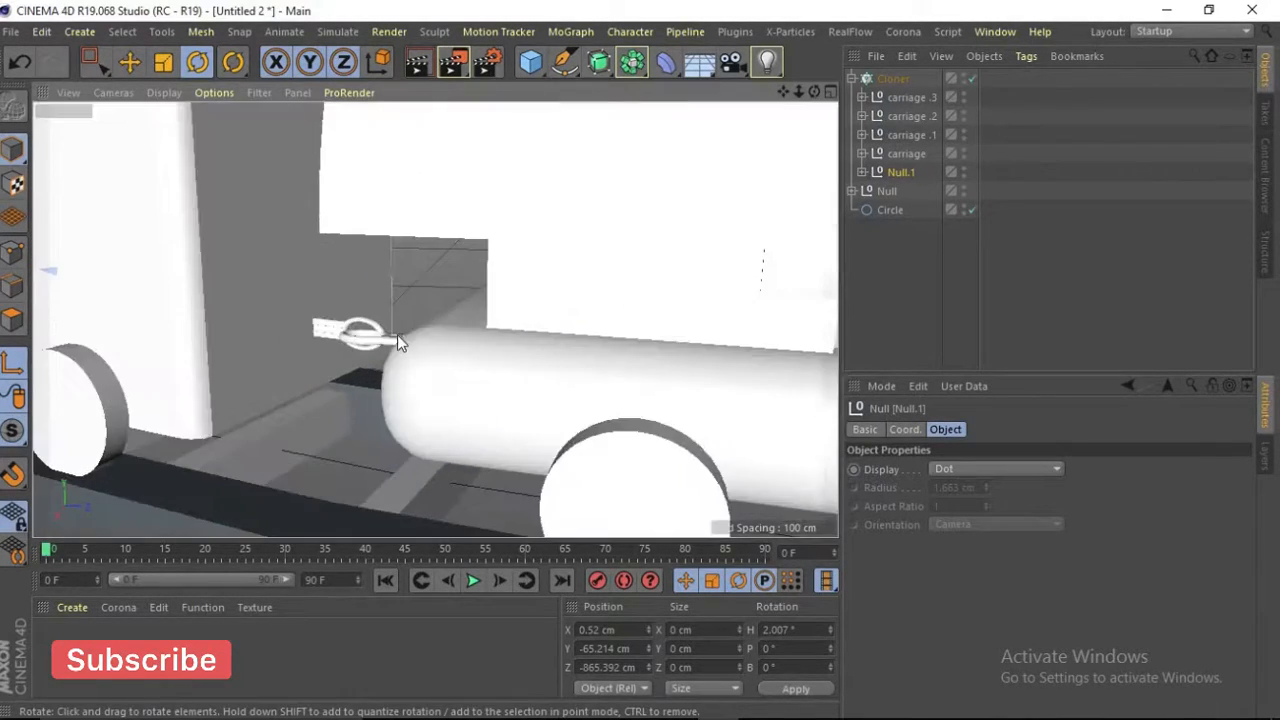
scroll(397, 334, "down", 8)
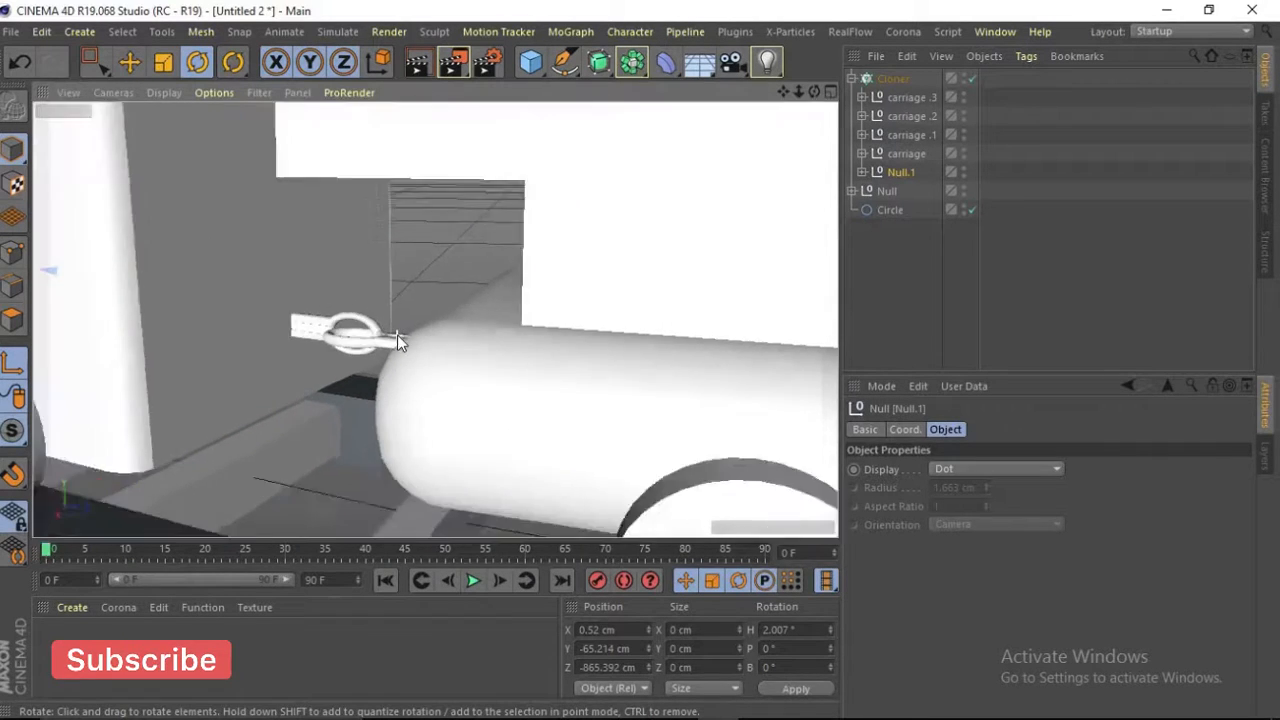
Turn the train head (Null.1) to a heading of about 3.2° and shift it along Z to about -867 cm
scroll(397, 340, "down", 5)
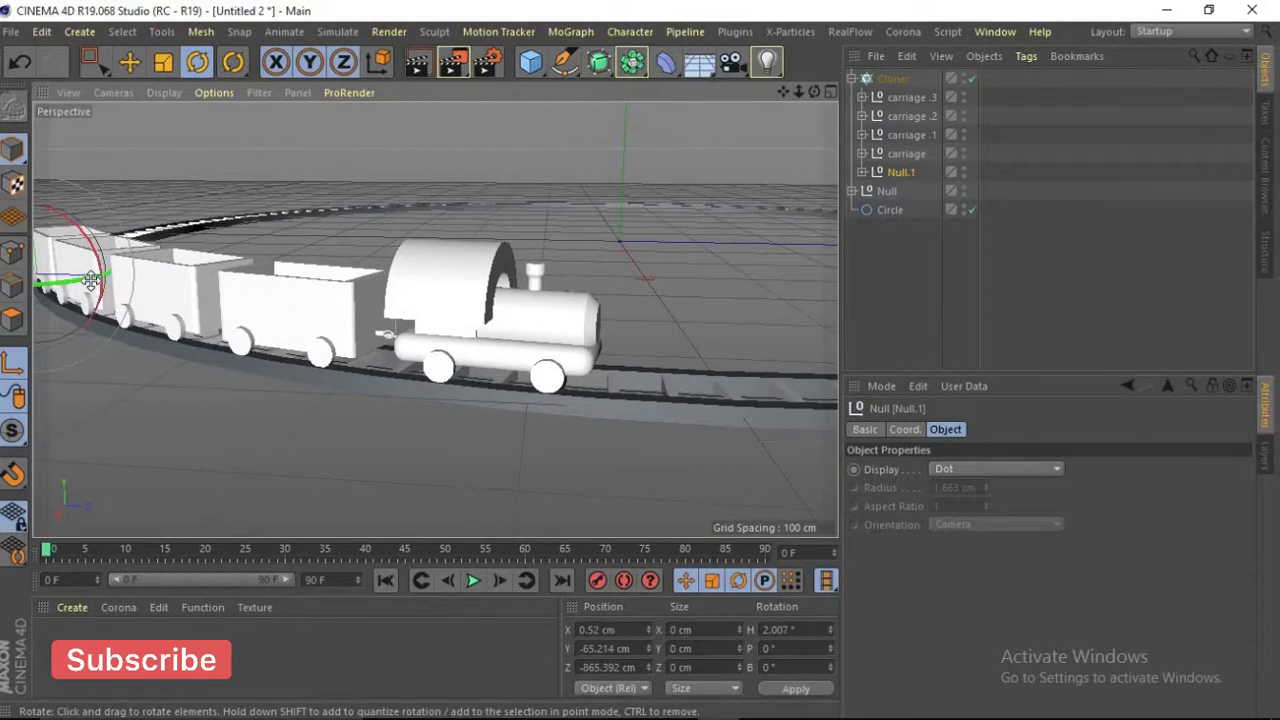
left_click_drag(90, 280, 92, 285)
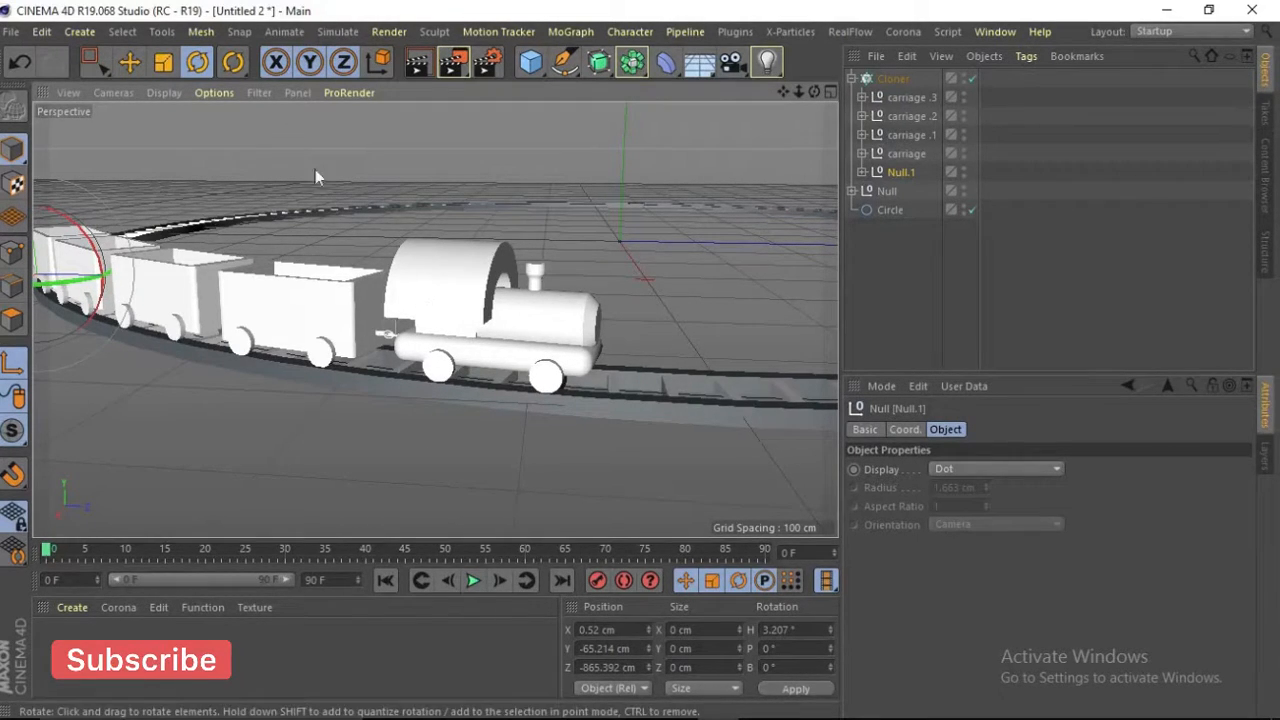
left_click(129, 62)
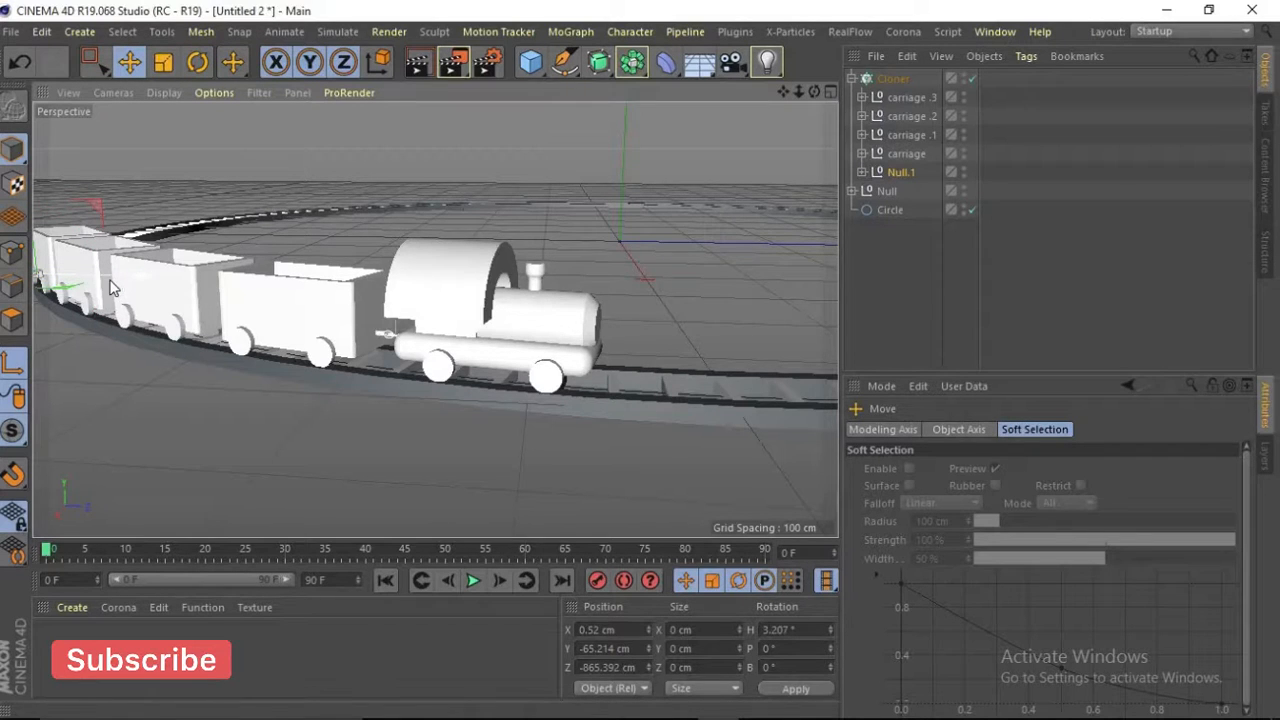
left_click_drag(111, 291, 127, 289)
scroll(599, 430, "down", 10)
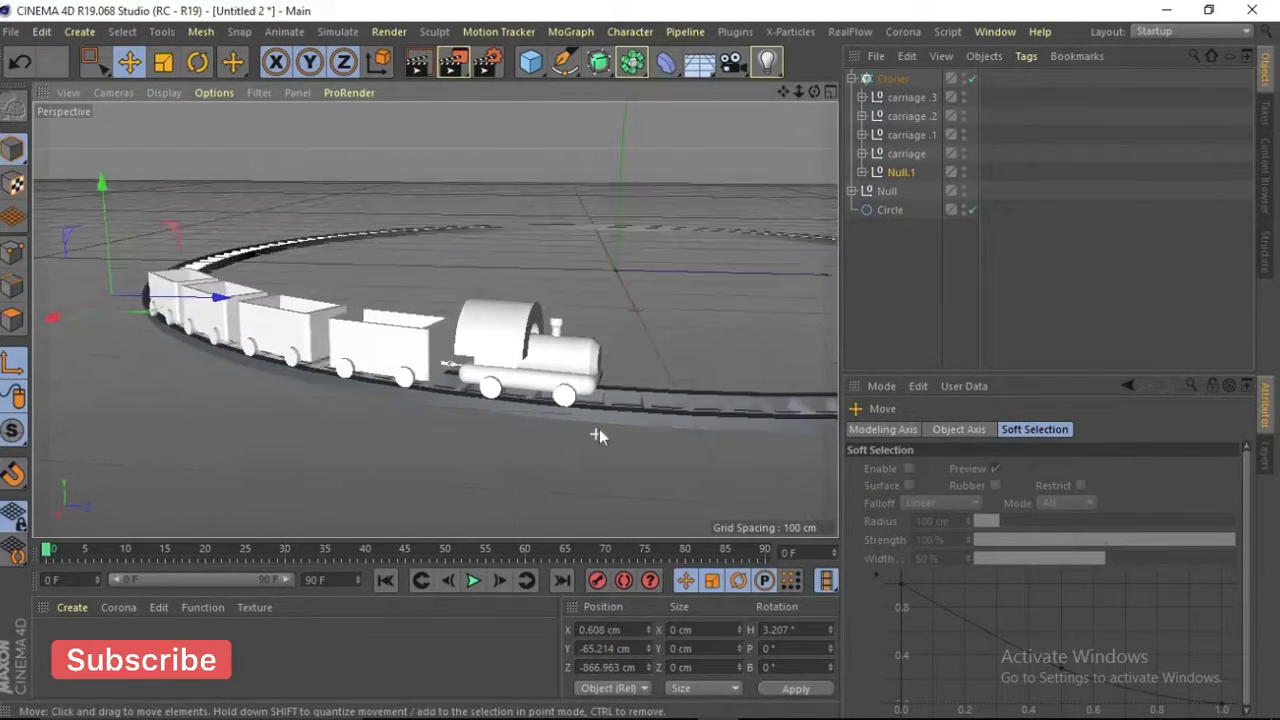
Try sliding the train along the circular rails with the Cloner's Offset value
left_click(890, 78)
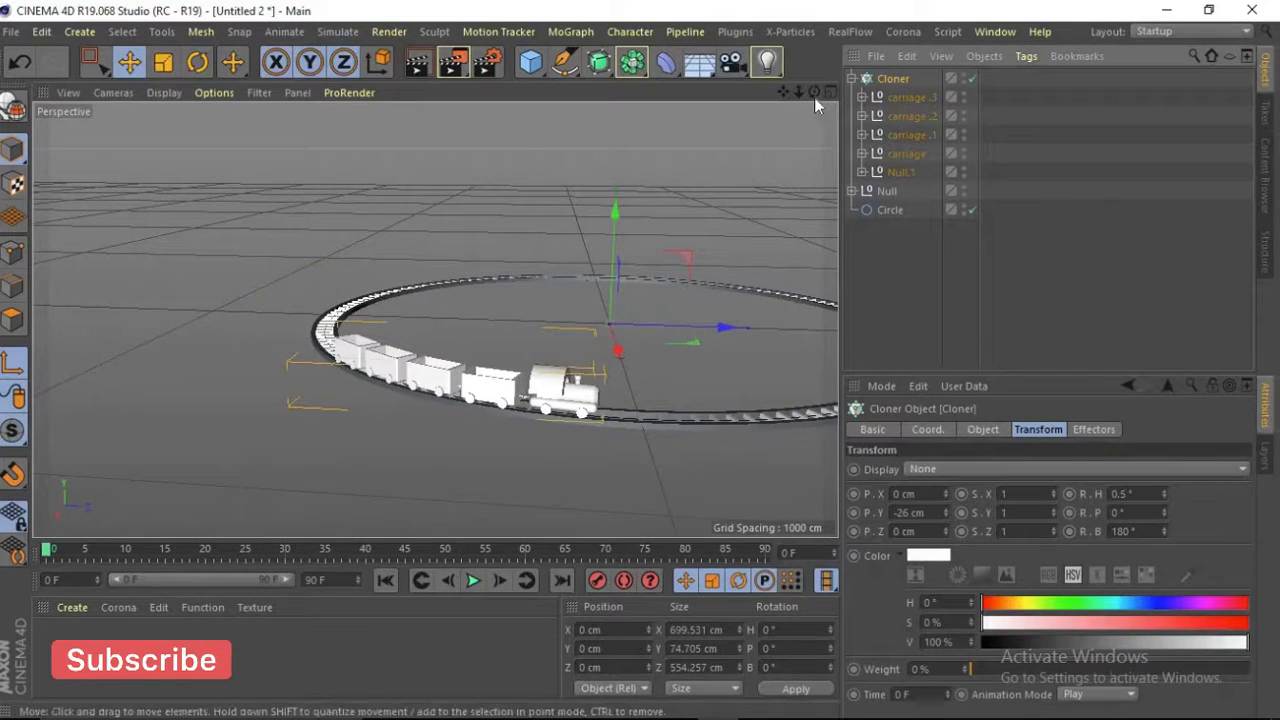
left_click_drag(814, 92, 833, 380)
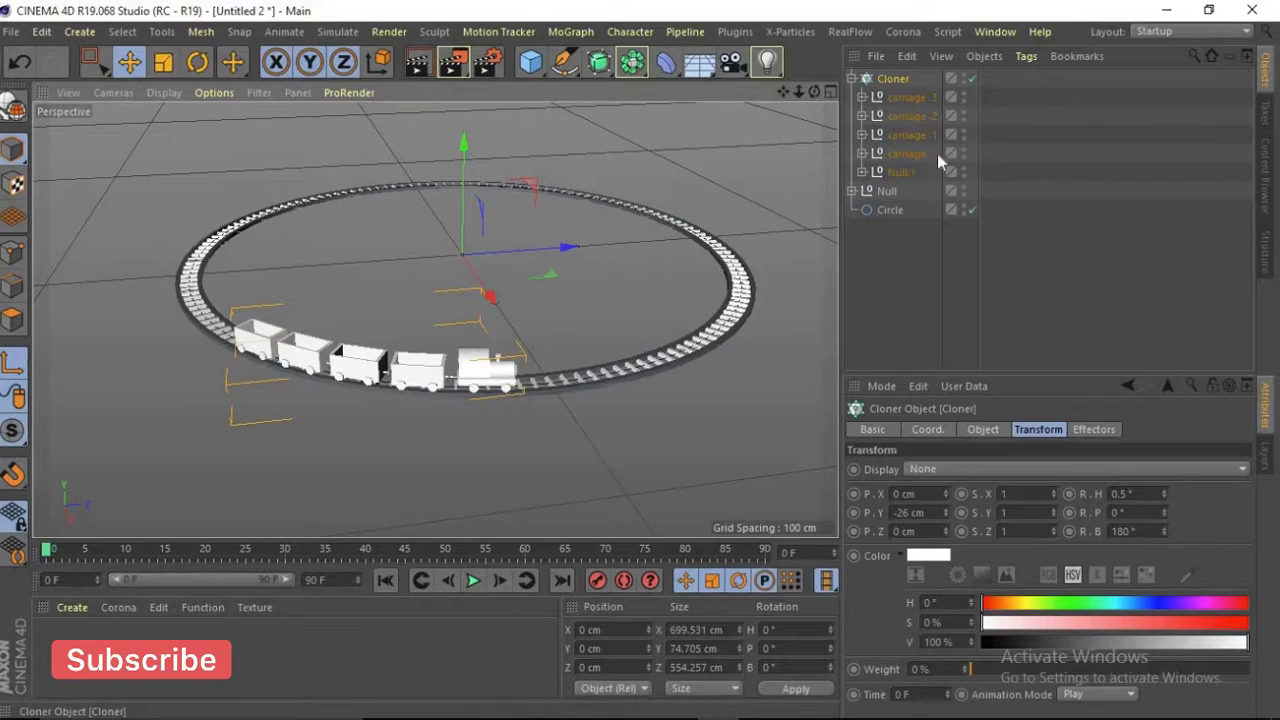
left_click(983, 429)
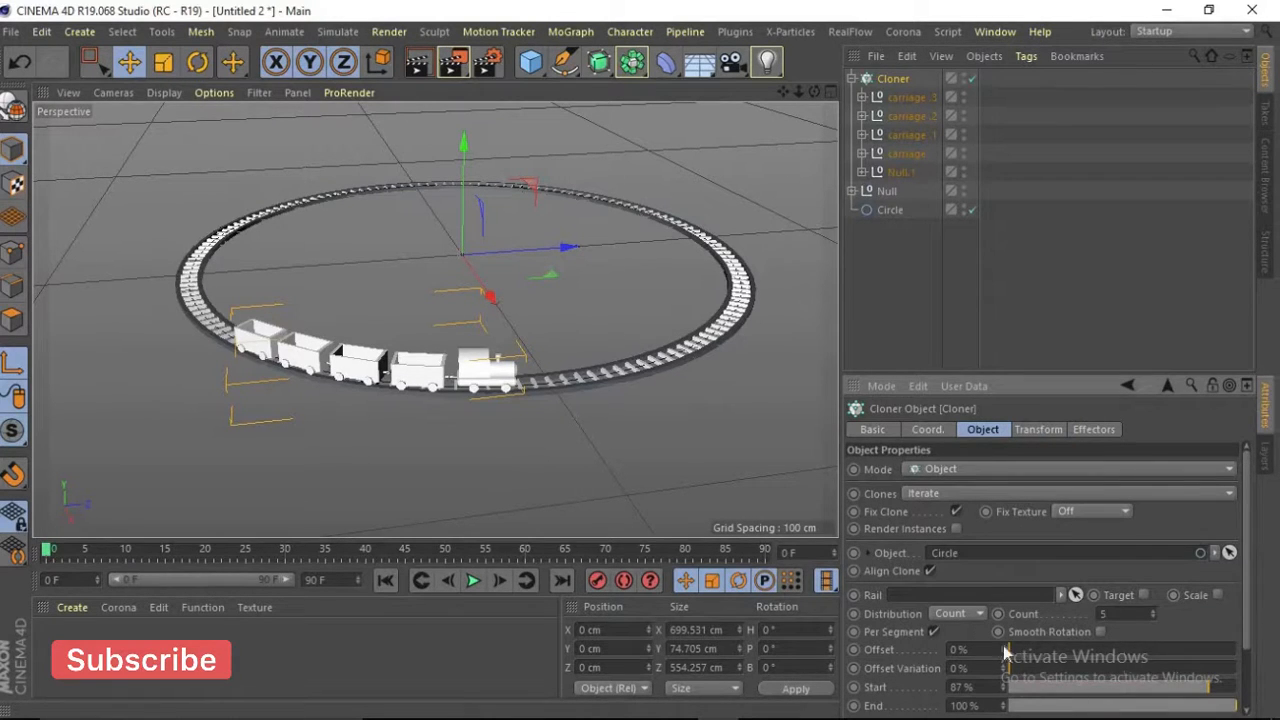
left_click_drag(1033, 657, 983, 606)
Examine the train on the rails from the side and from above, and clear the object selection
left_click_drag(814, 92, 700, 60)
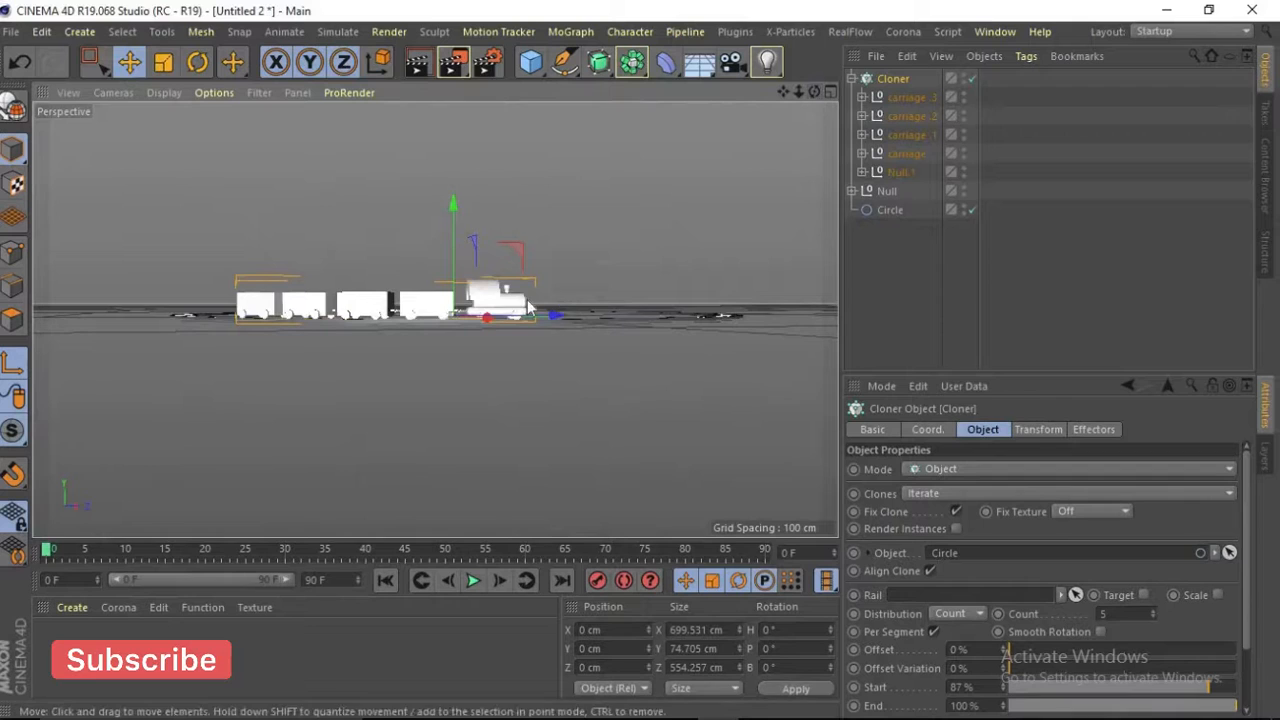
scroll(528, 307, "up", 3)
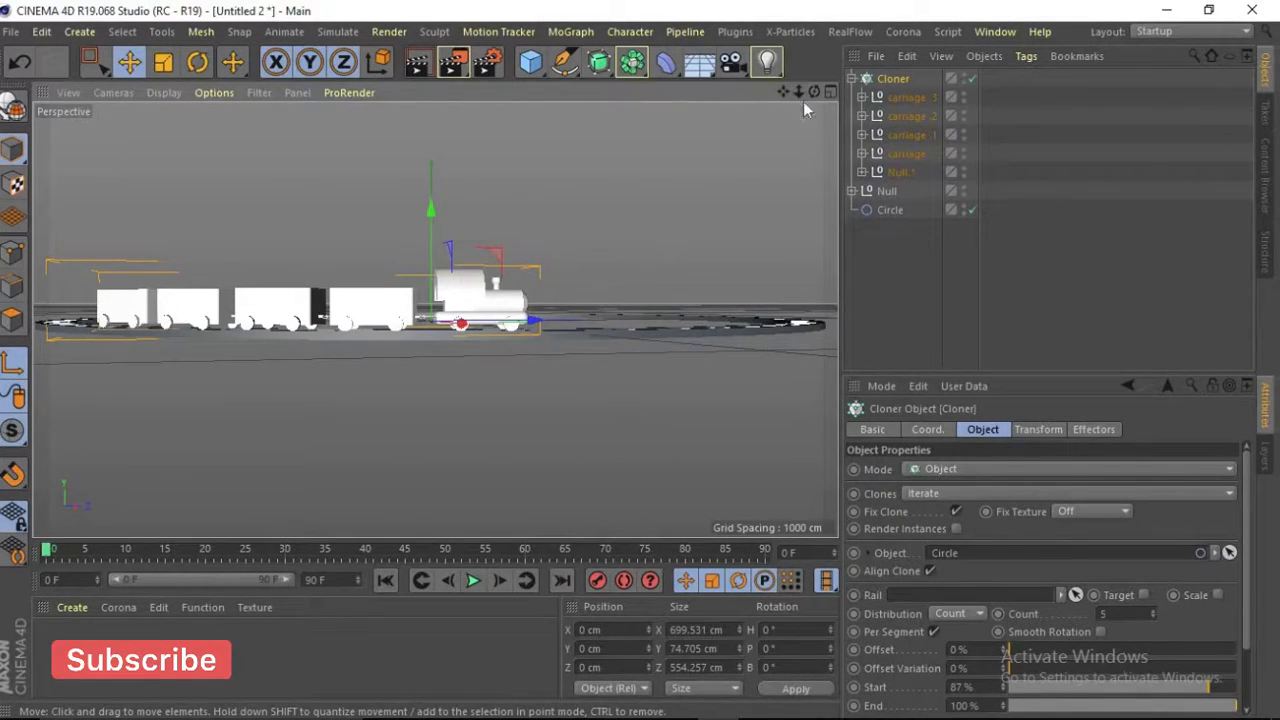
left_click_drag(814, 92, 930, 150)
left_click_drag(814, 92, 814, 54)
left_click_drag(521, 312, 575, 336, "alt")
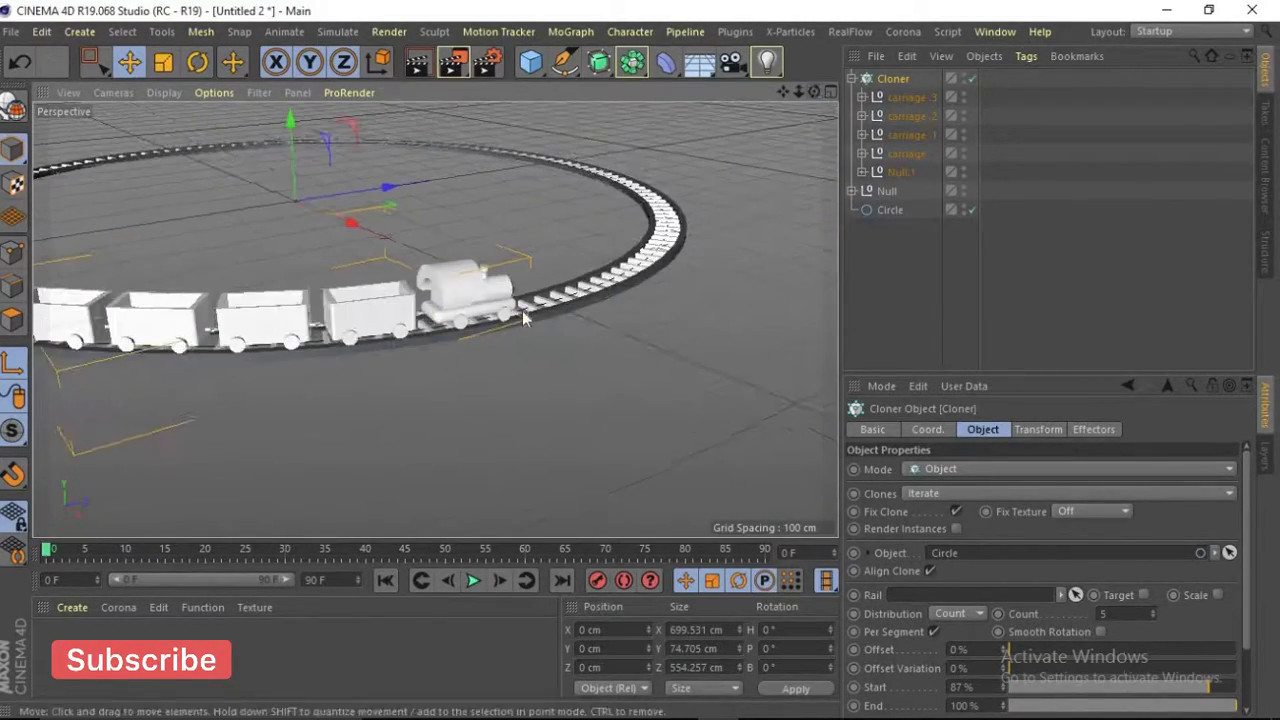
scroll(520, 311, "down", 3)
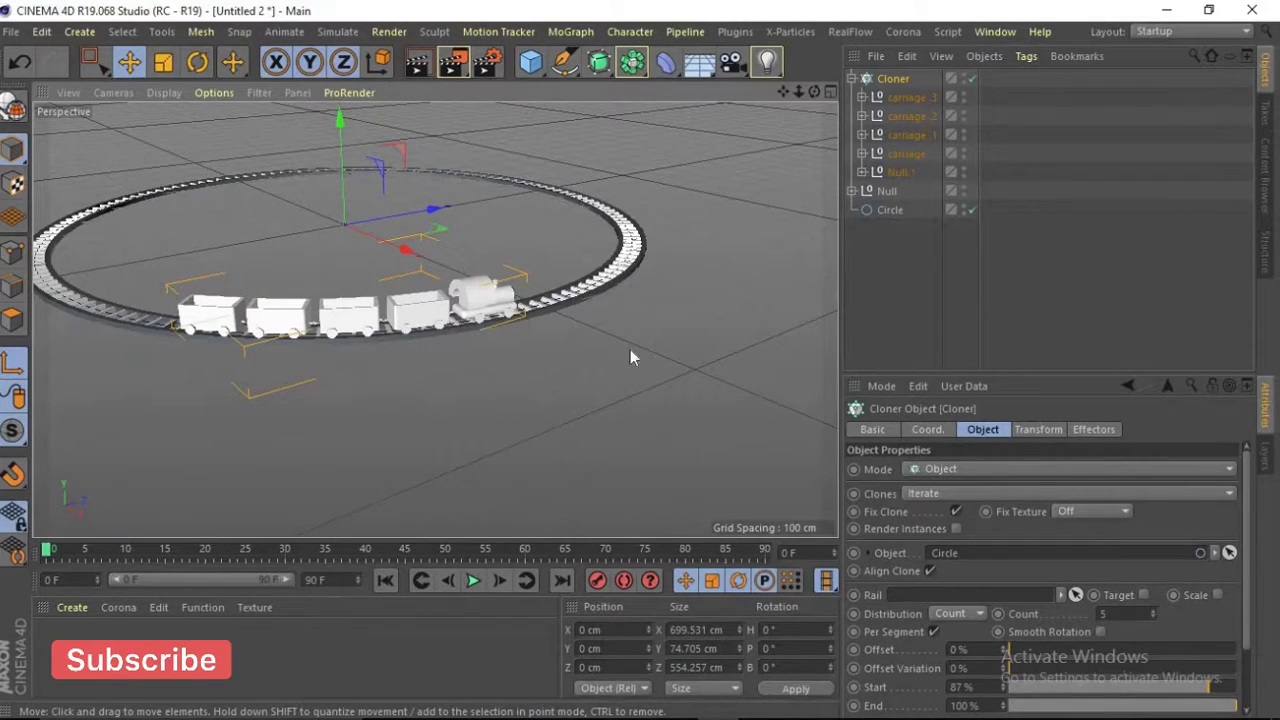
left_click(905, 234)
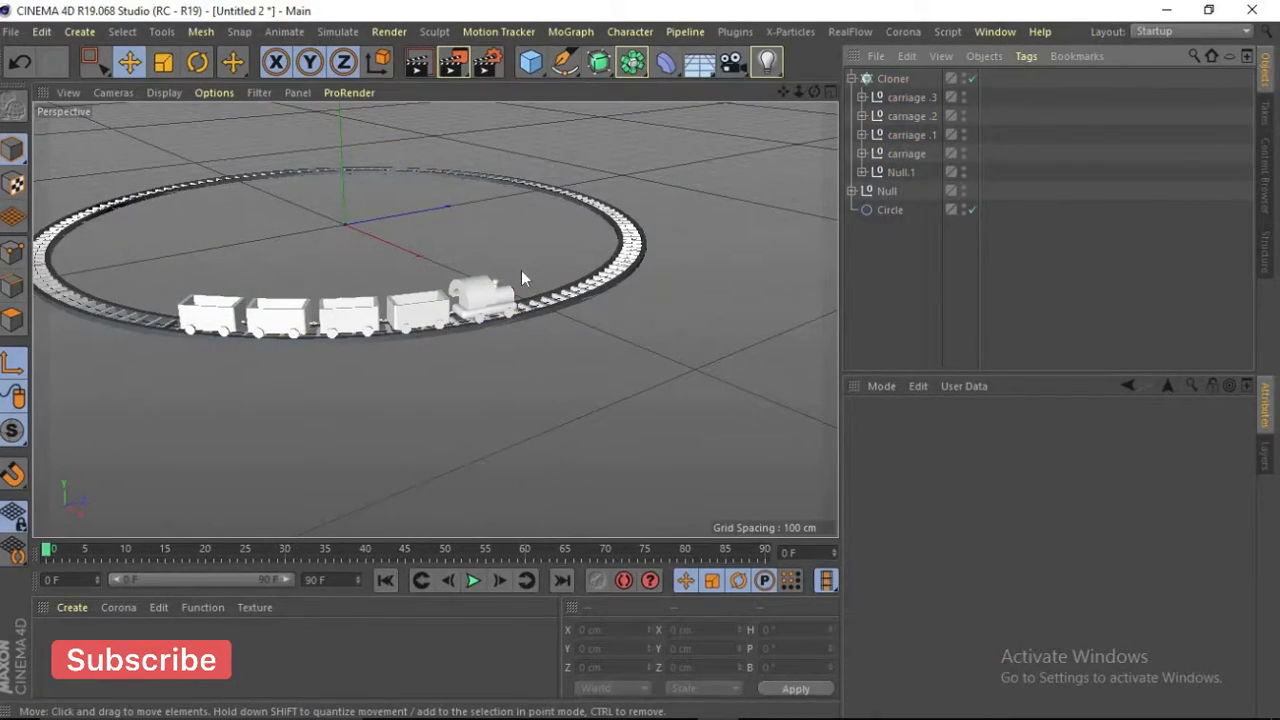